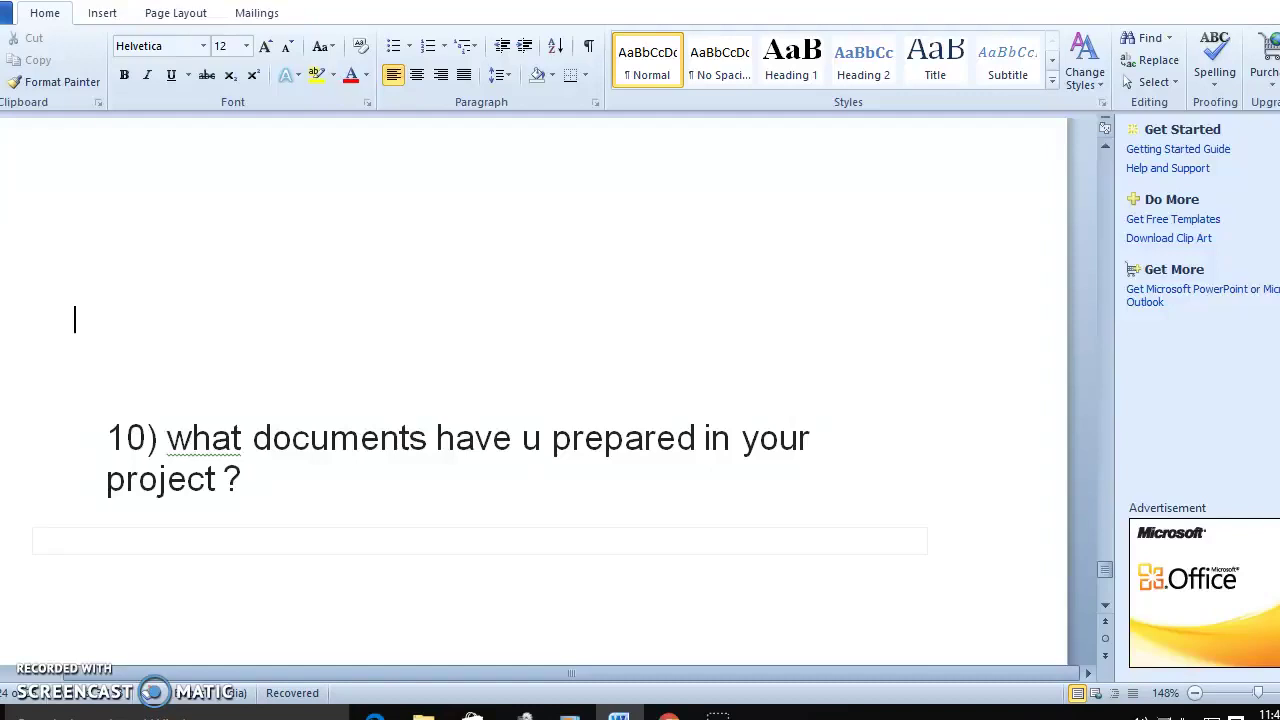
Step: Write the line "Learn and discuss some important" above question 10
type("learn and dis")
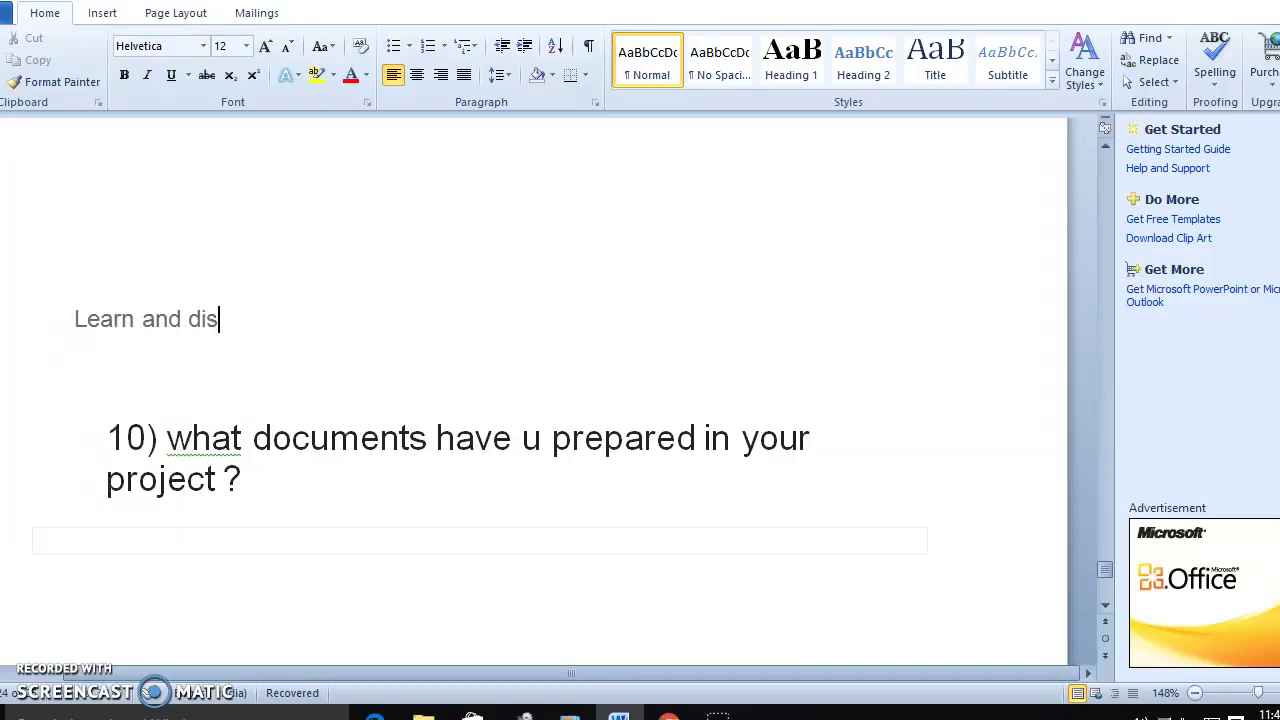
type("cuss some ")
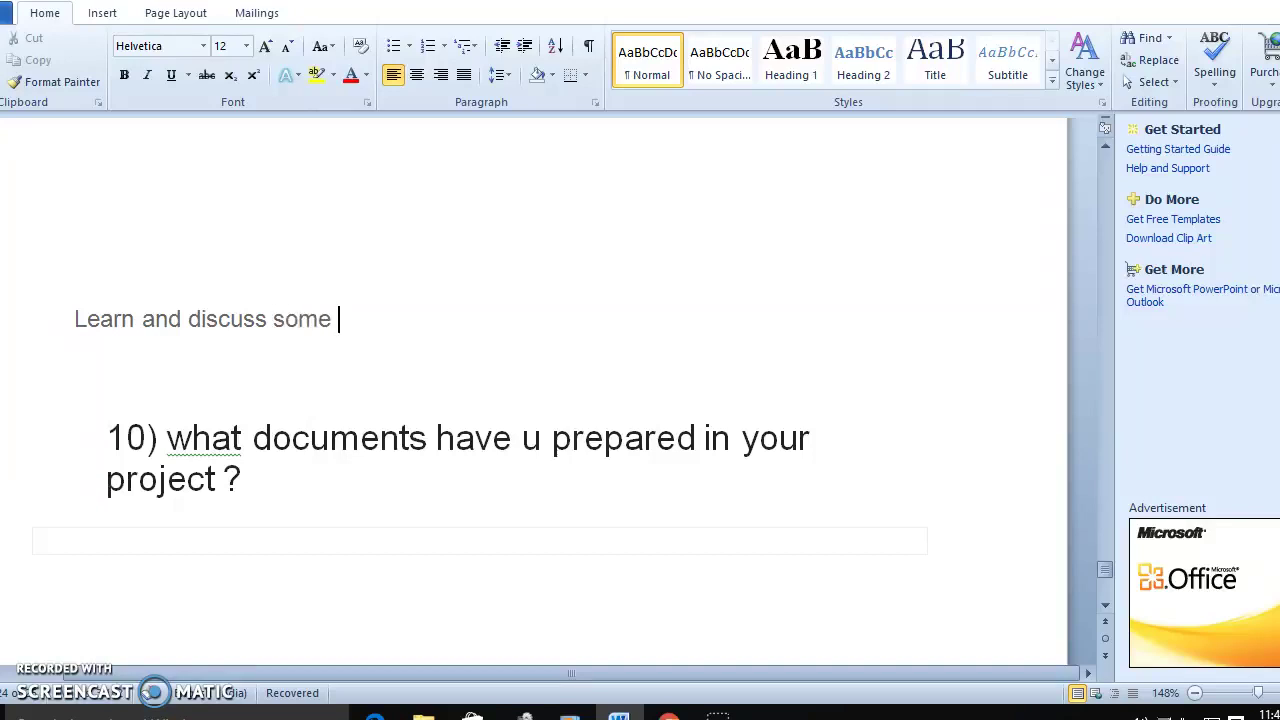
type("importsant")
key("BackSpace")
key("BackSpace")
type("an")
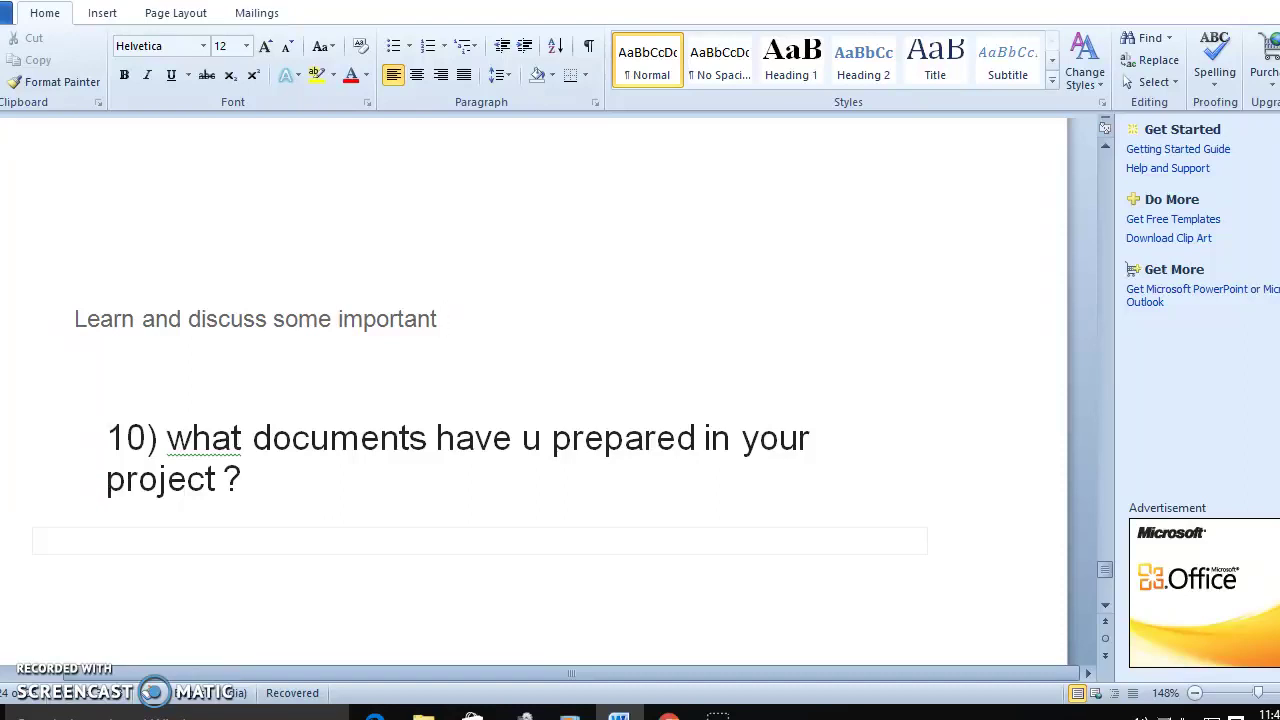
Step: Add numbered item 1 below that line: "What is process ? or else what about the process design document in RPA perspective?", followed by a plain, unbulleted line
left_click(246, 382)
key("Return")
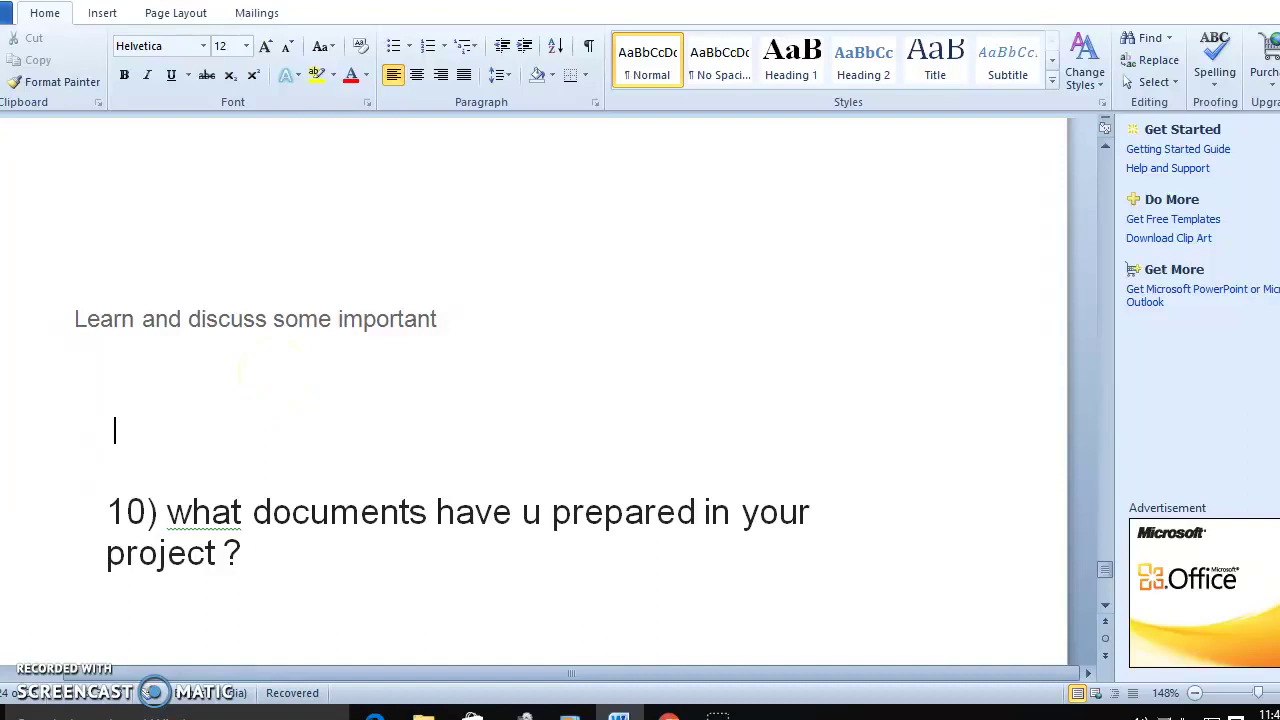
type("1. ")
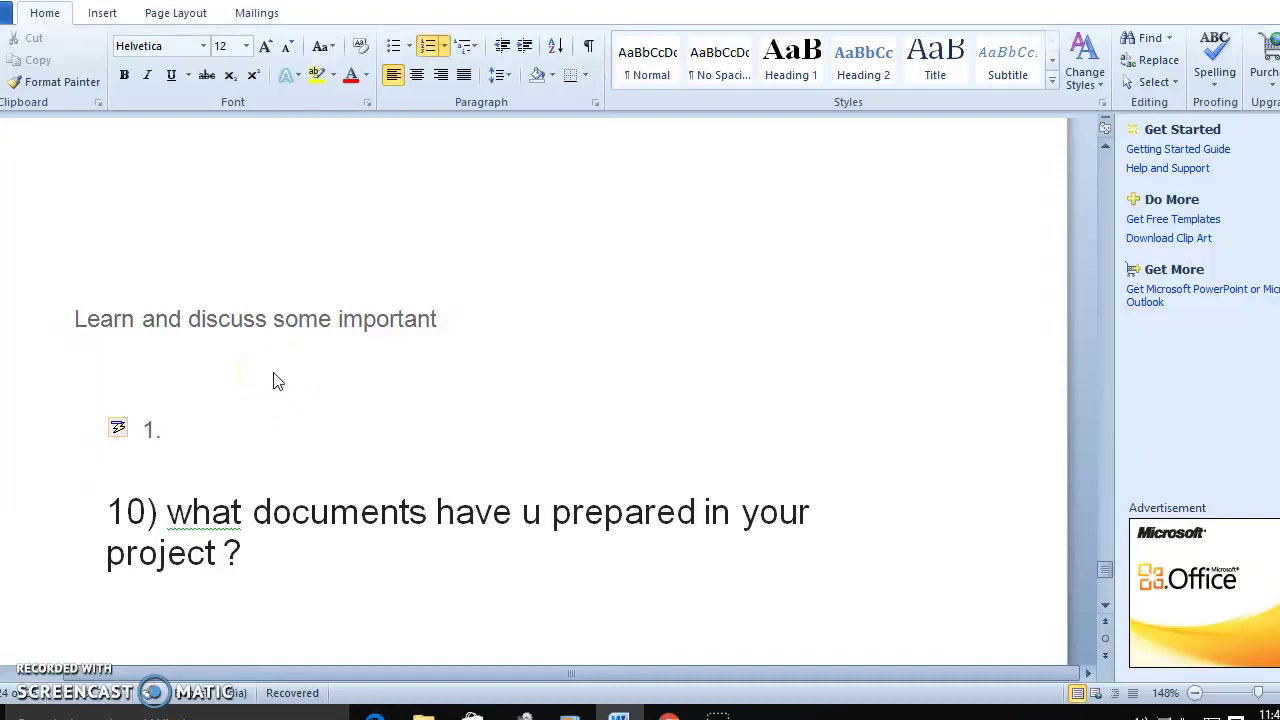
type("What is process ? ")
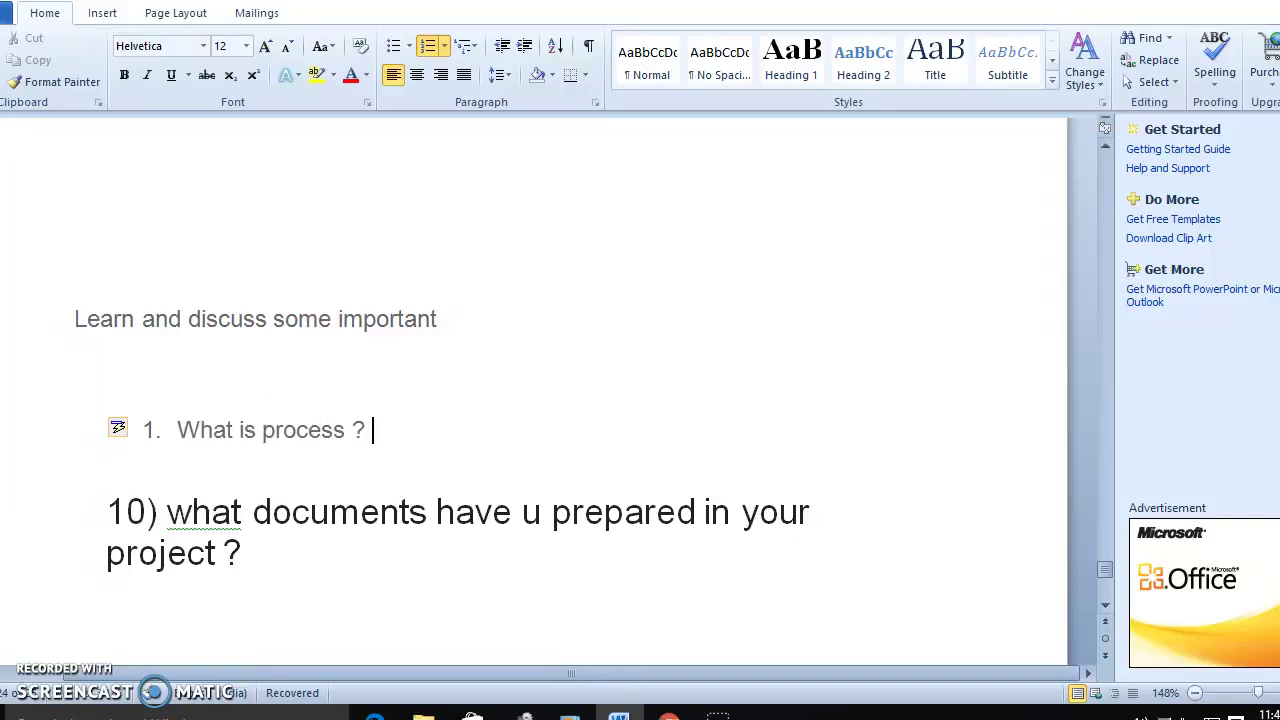
type("or else what abou")
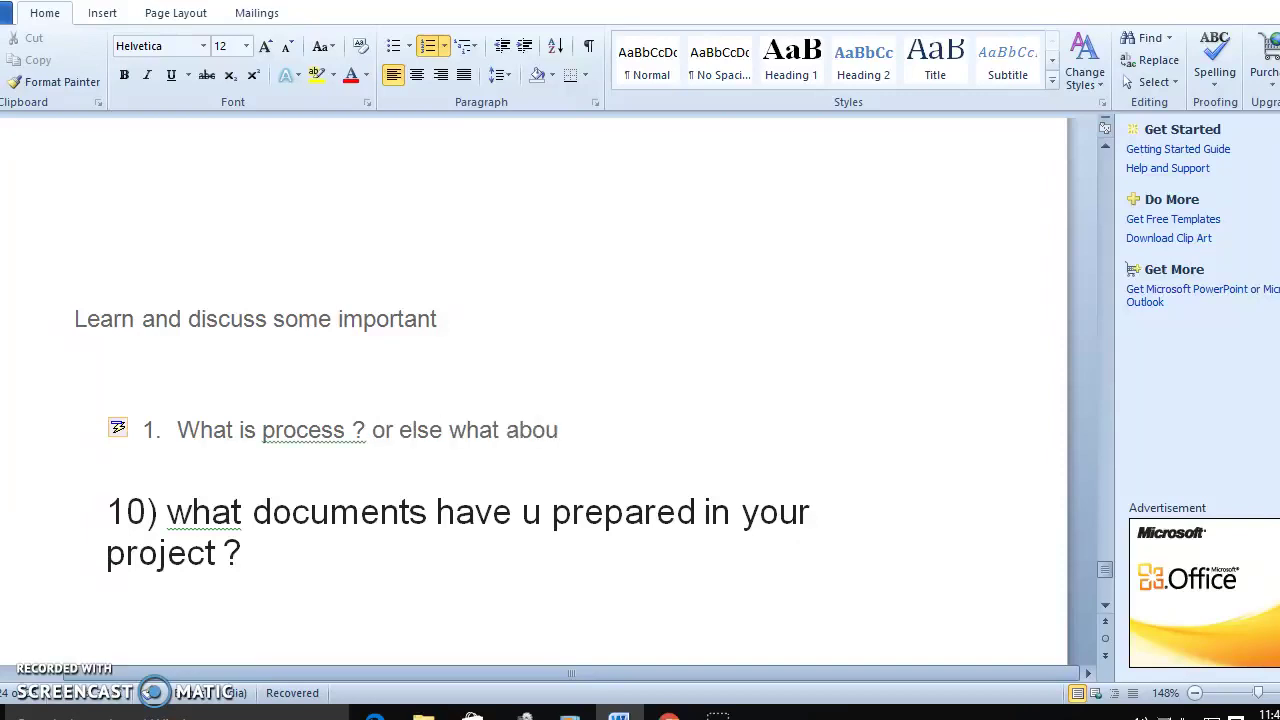
type("t the proce")
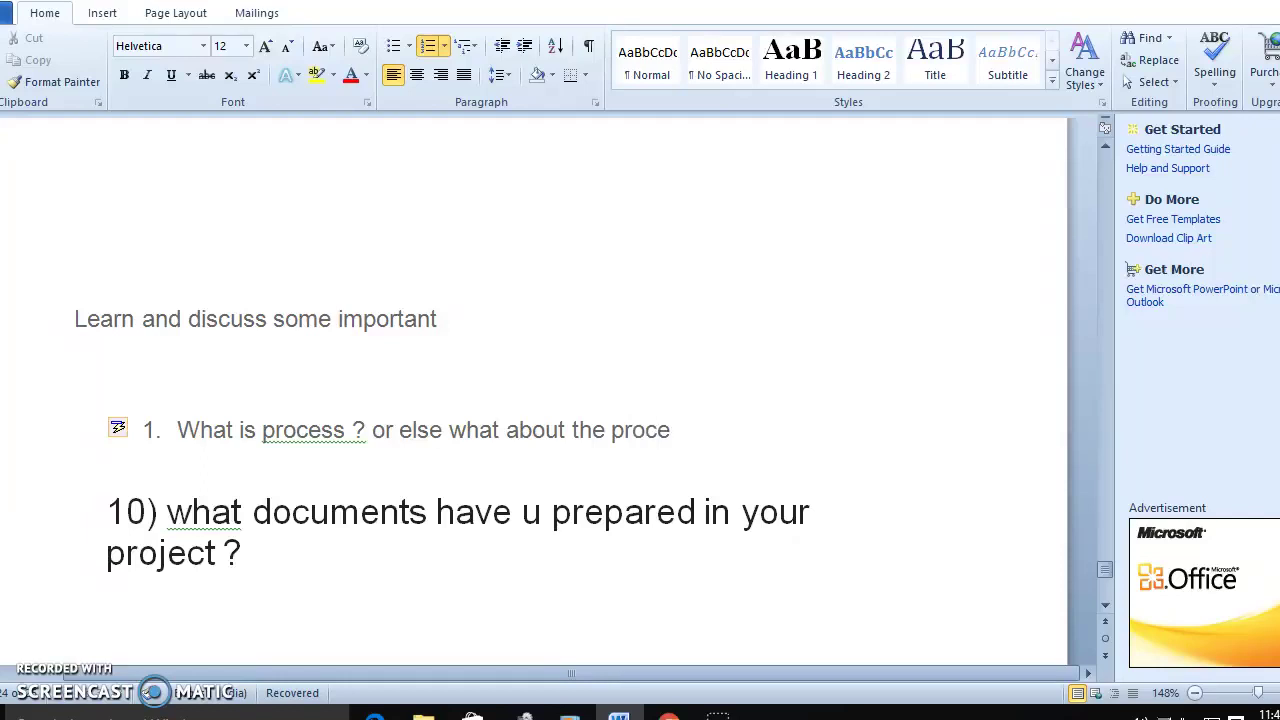
type("ss design document in RPA p")
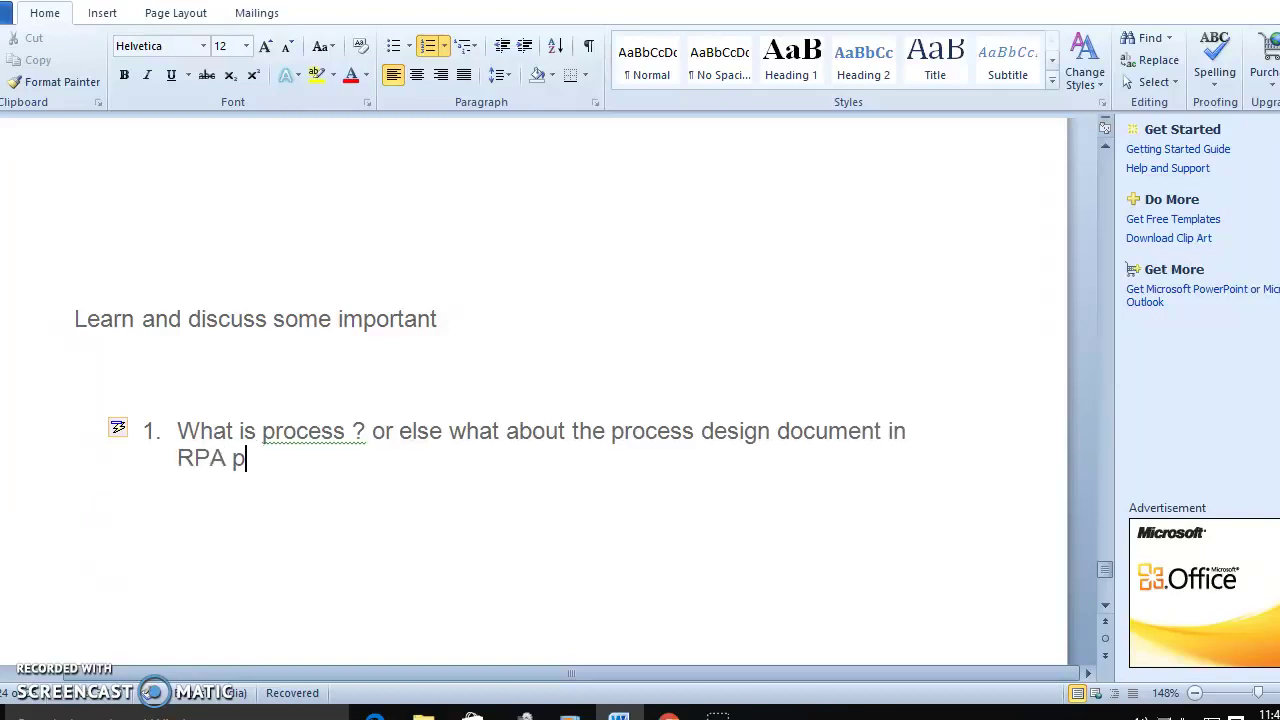
type("er")
key("BackSpace")
type("erspective?")
key("Return")
key("ctrl+shift+l")
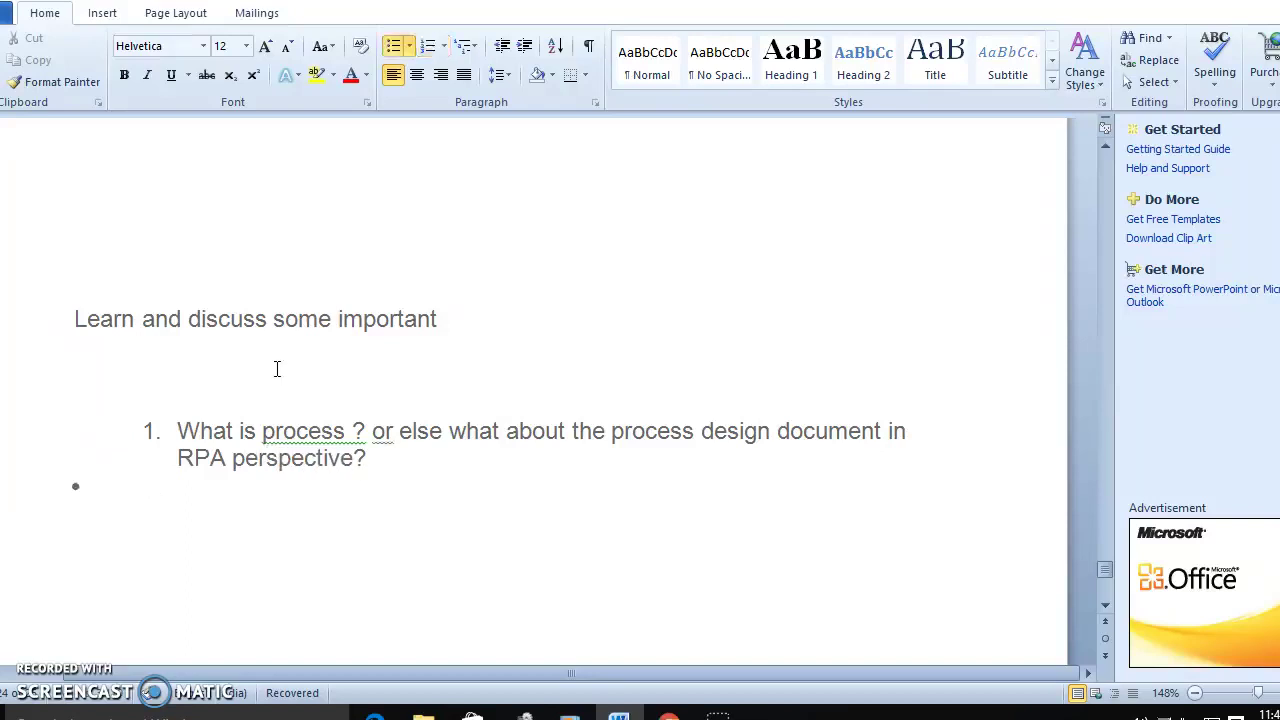
key("ctrl+shift+n")
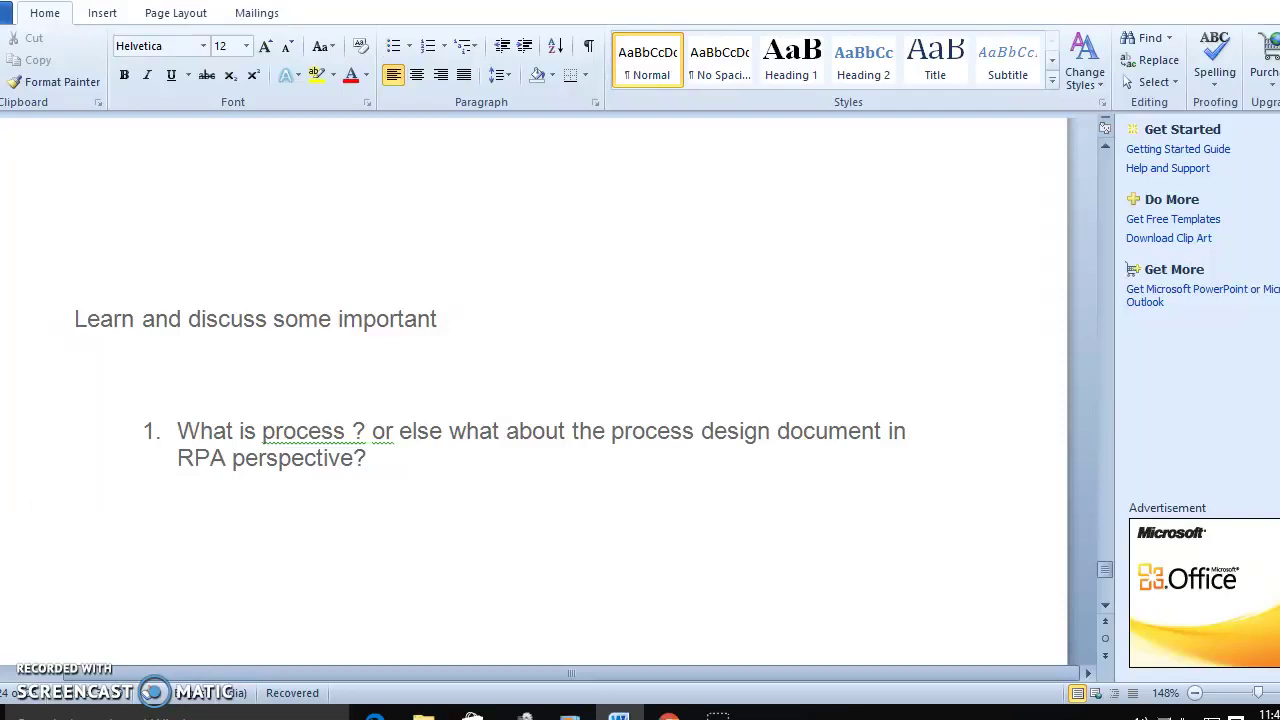
Step: Place a rectangle about 1.27" wide and 0.37" high below the numbered question and label it "ABC"
left_click(104, 13)
left_click(250, 72)
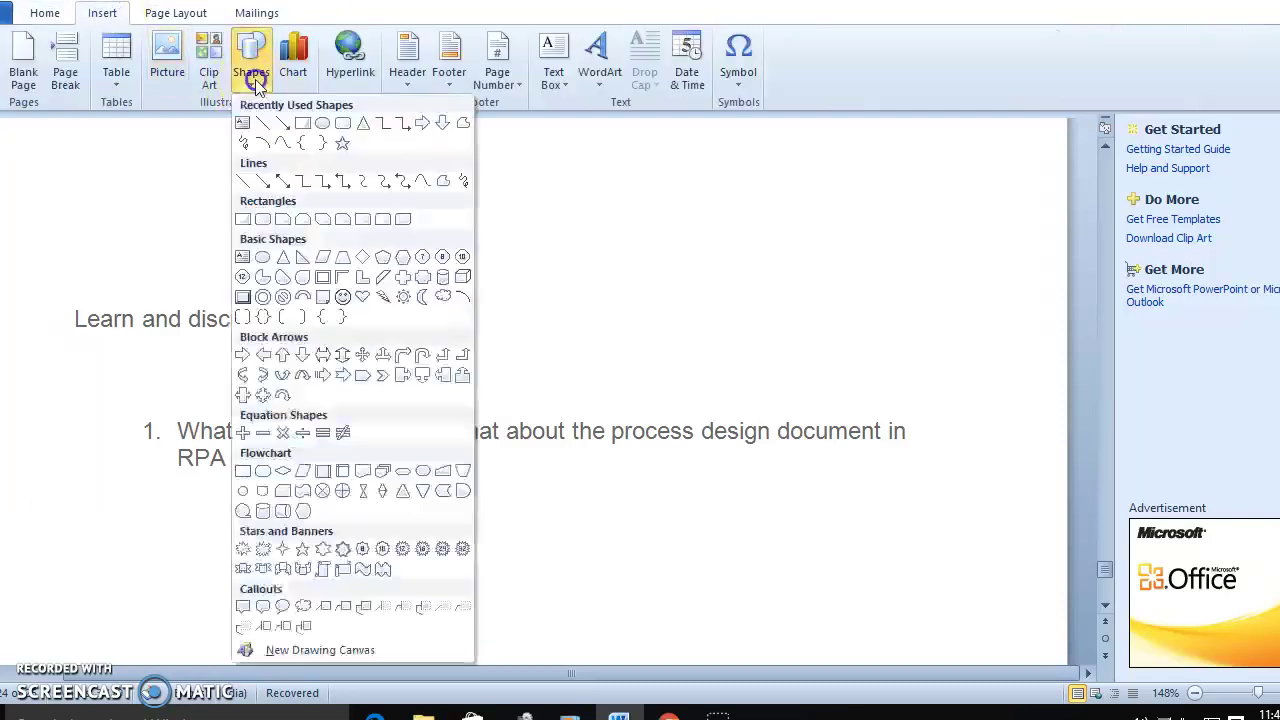
left_click(318, 122)
left_click(472, 458)
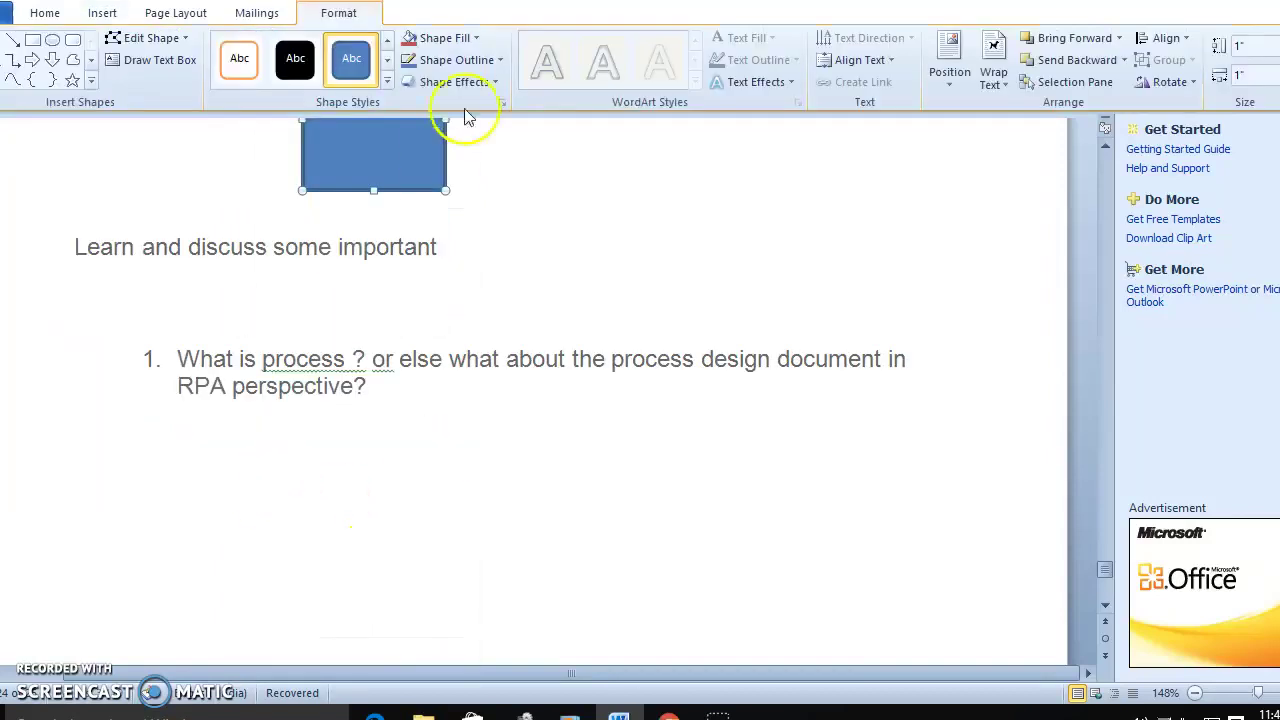
left_click_drag(351, 143, 343, 506)
left_click(349, 463)
left_click(309, 394)
left_click_drag(307, 414, 307, 481)
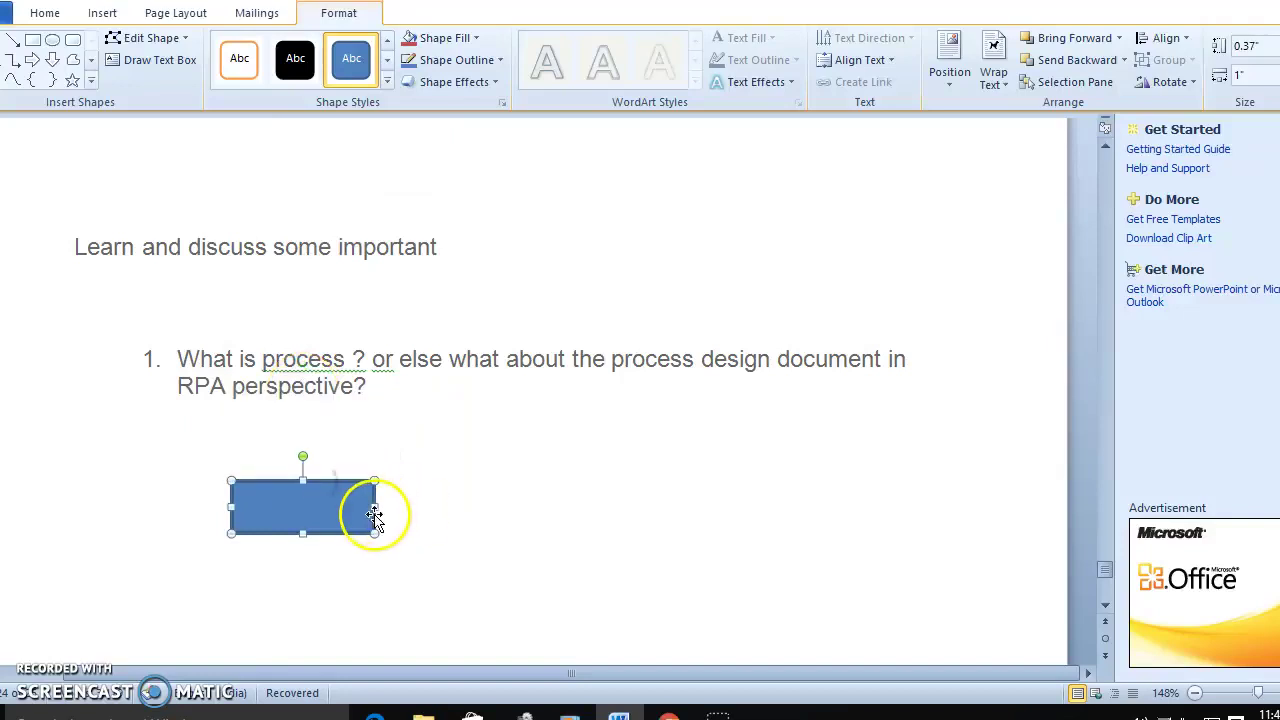
left_click_drag(377, 506, 414, 506)
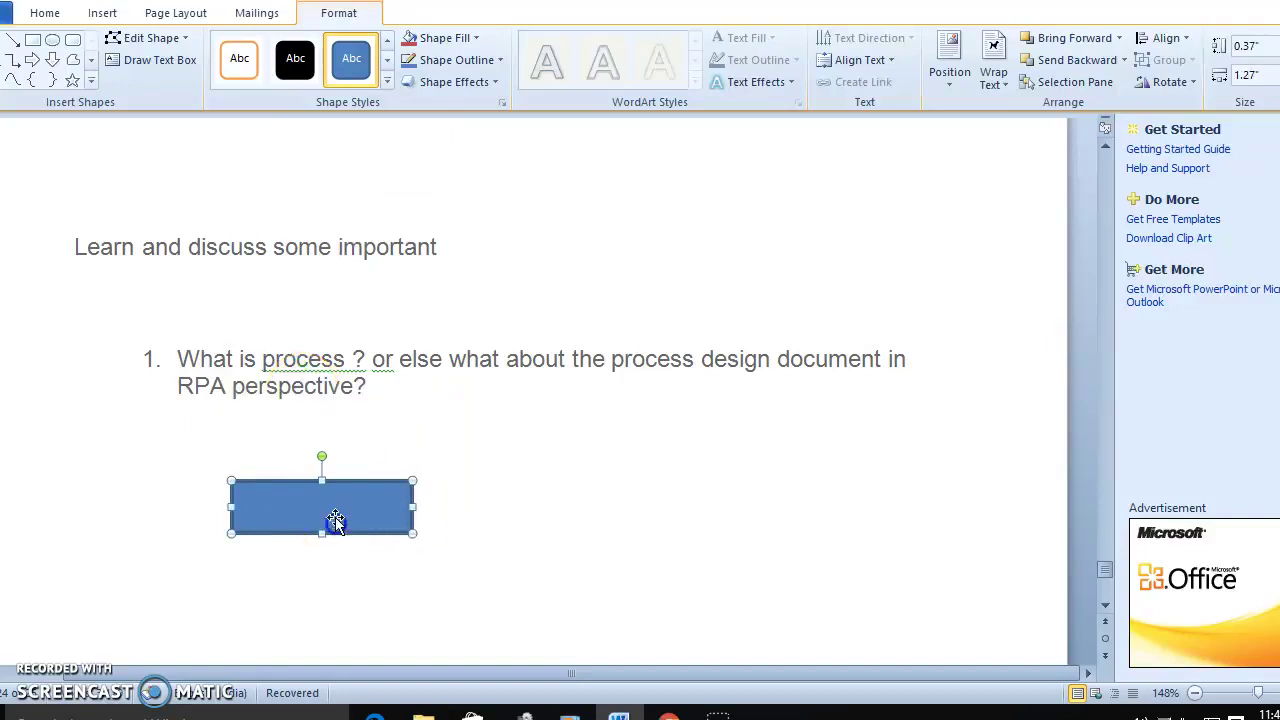
type("ABC")
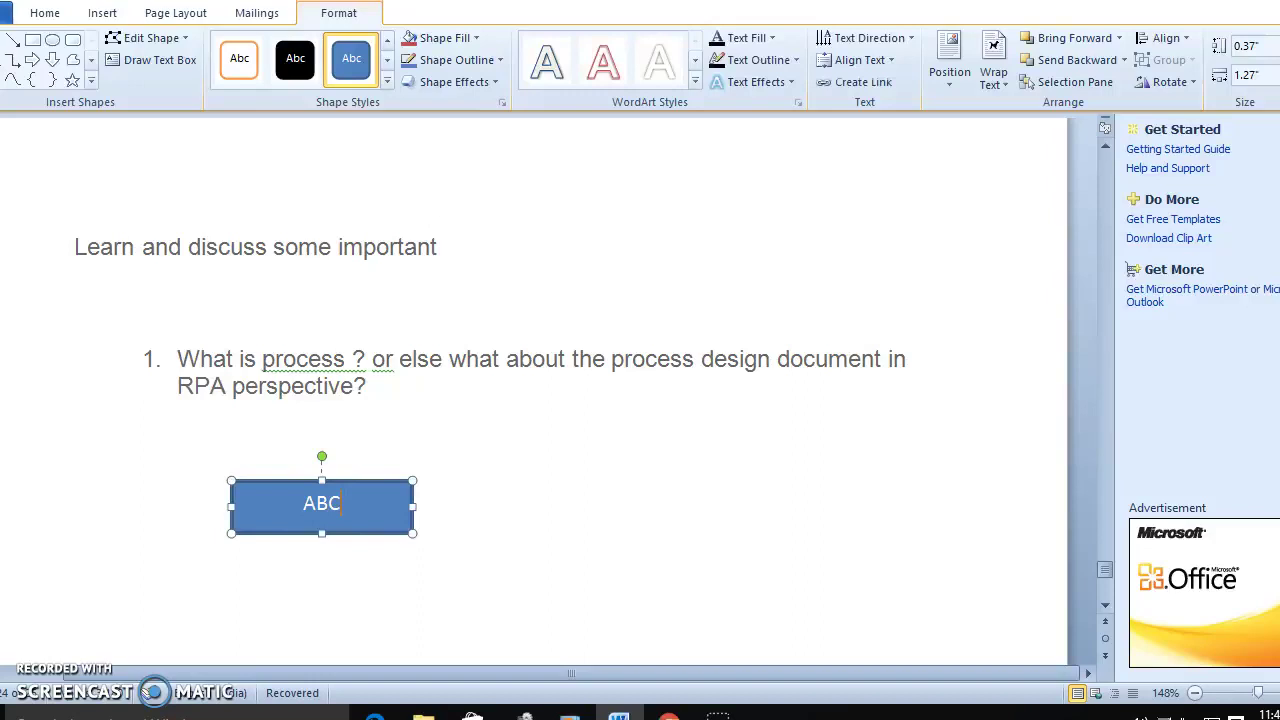
left_click(366, 534)
Step: Draw a smaller rectangle directly beneath the ABC box, near its left side
scroll(365, 539, "down", 1)
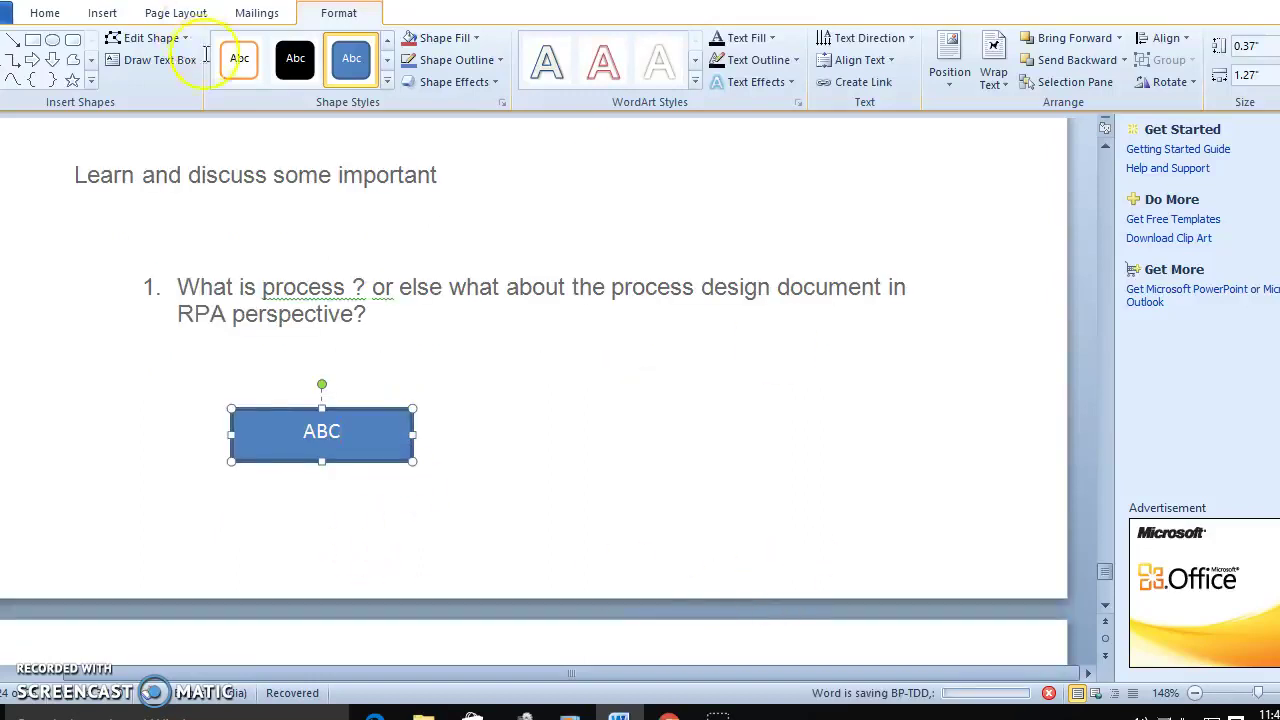
left_click(102, 15)
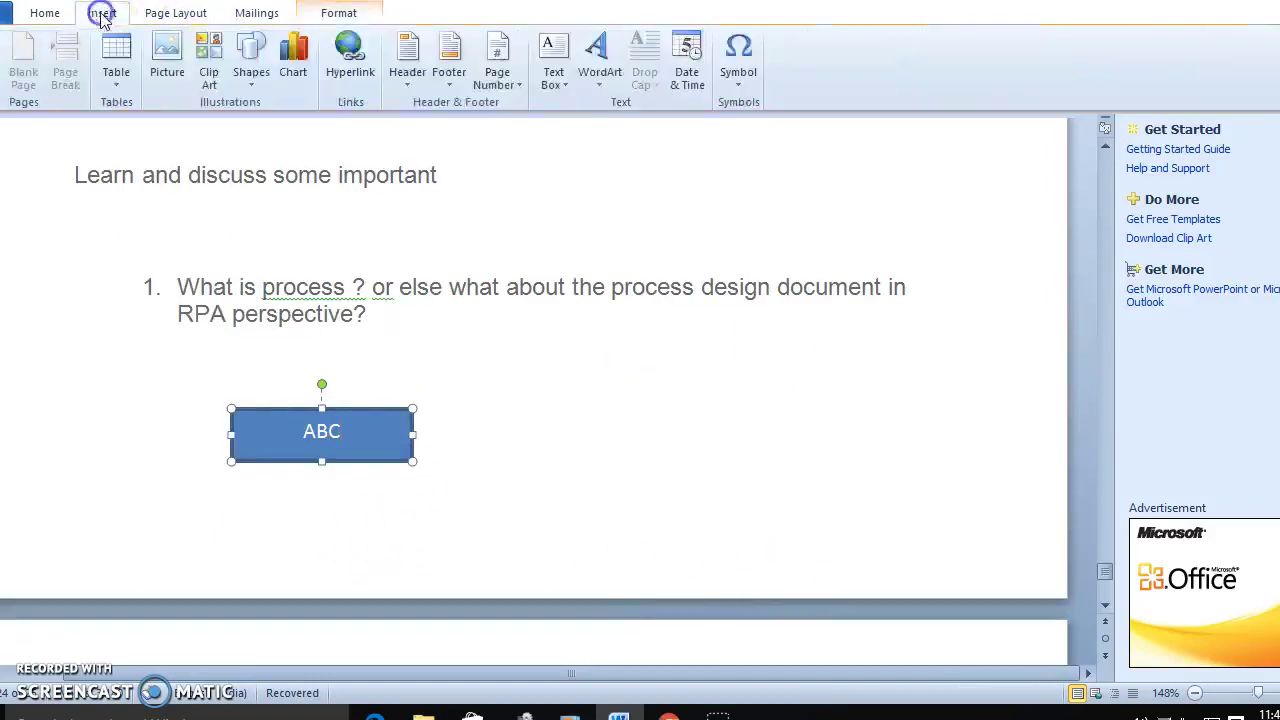
left_click(251, 72)
left_click(304, 123)
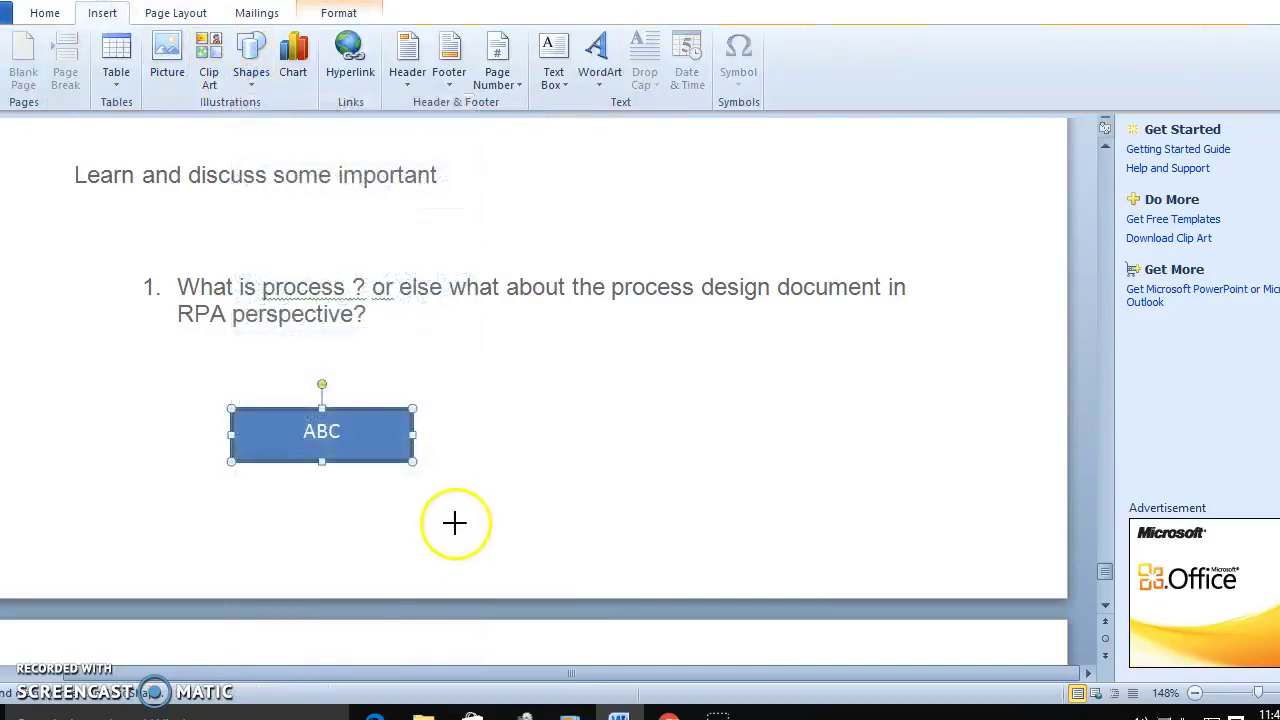
left_click_drag(258, 502, 340, 540)
Step: Draw a second lower rectangle, about 0.97" wide and 0.27" high, to the right of the small one
left_click(102, 13)
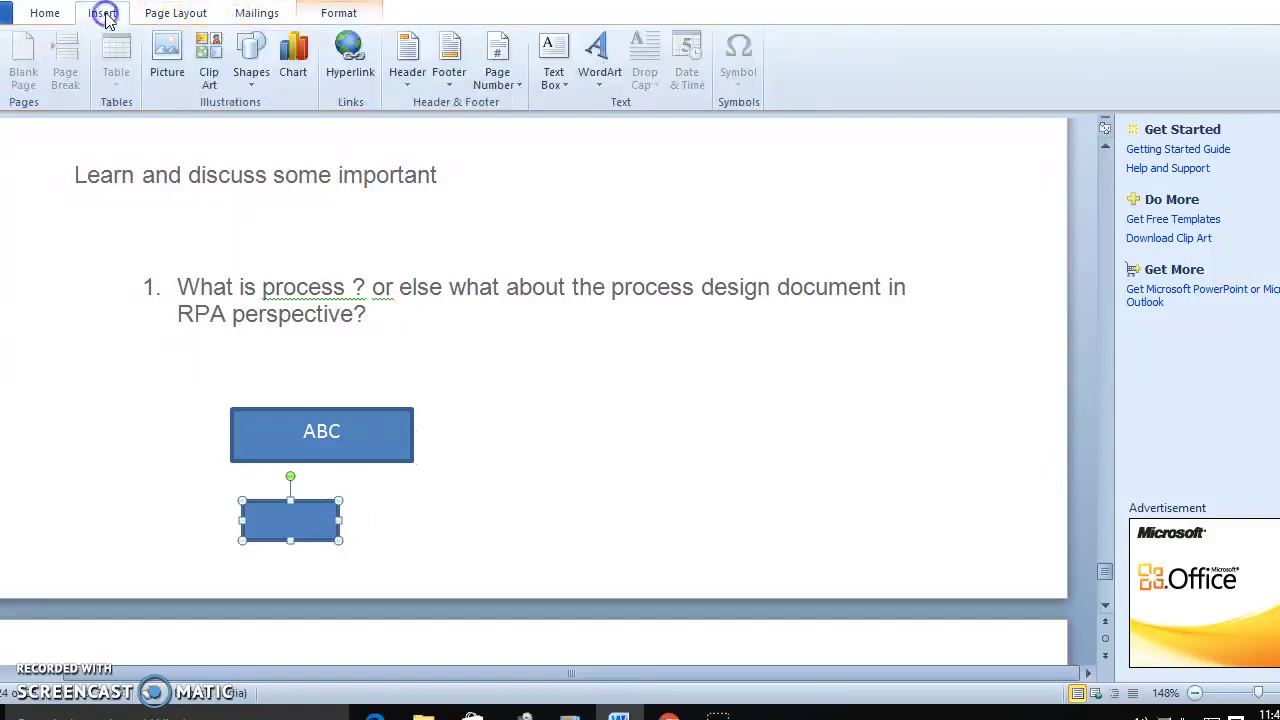
left_click(245, 88)
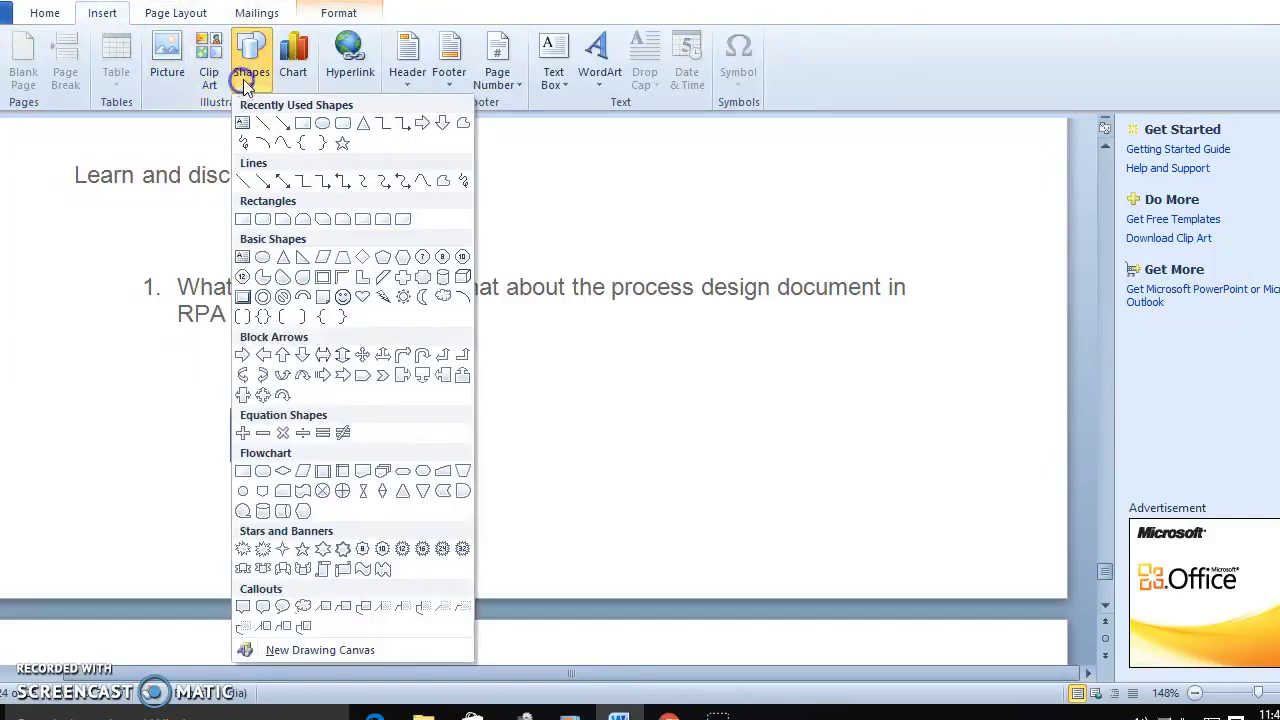
left_click(283, 125)
left_click_drag(382, 500, 521, 541)
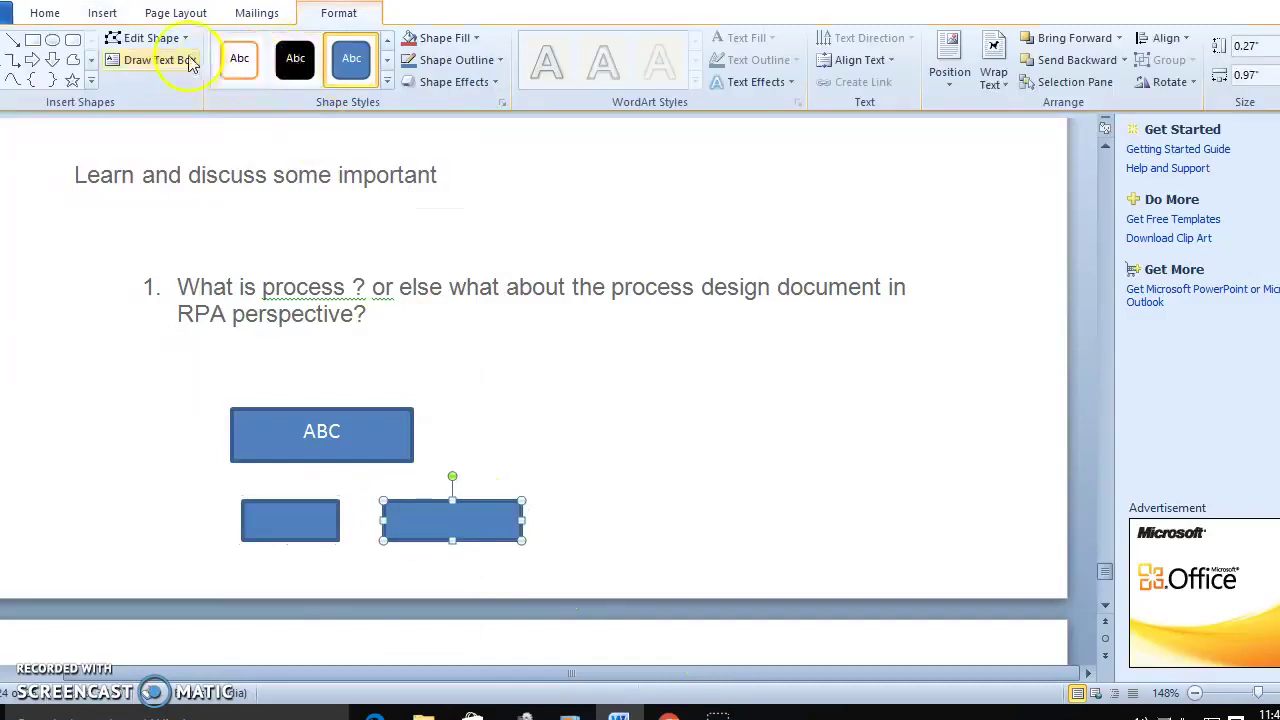
Step: Draw a third lower rectangle, about 1.29" wide and 0.28" high, at the right end of the row
left_click(102, 13)
left_click(249, 80)
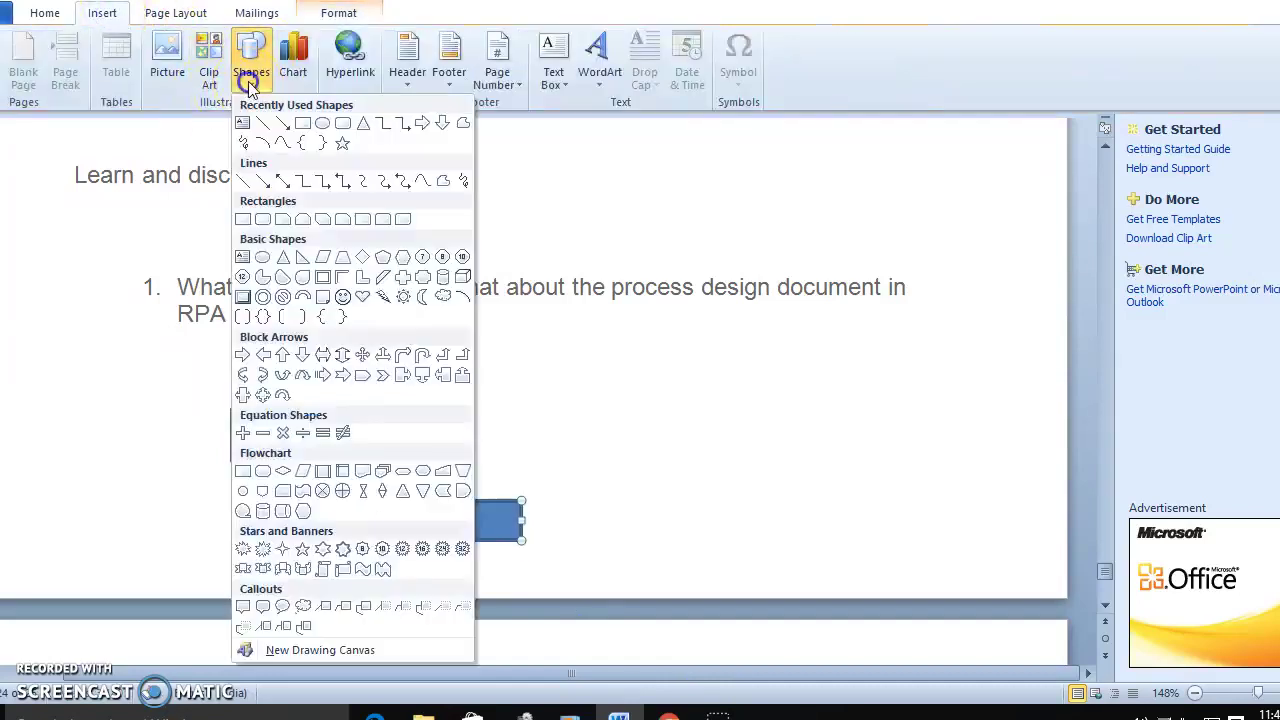
left_click(303, 123)
left_click_drag(573, 487, 759, 530)
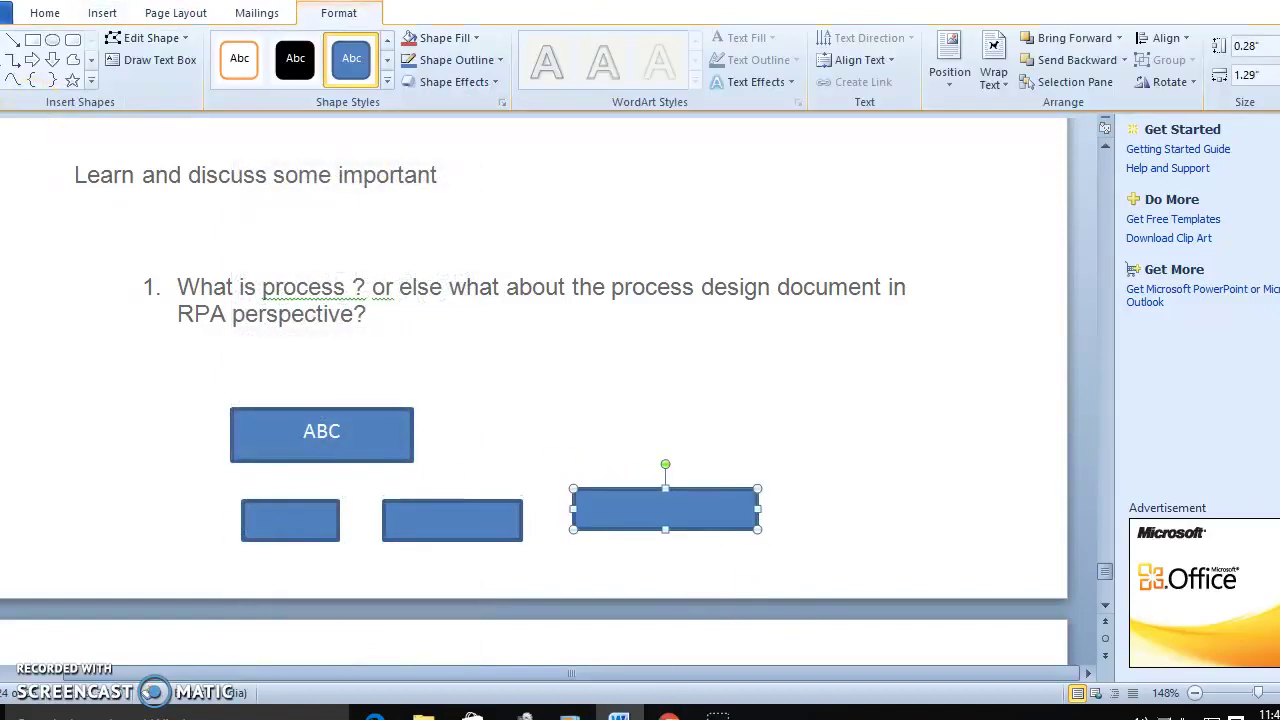
Step: Draw an arrow from the bottom edge of the ABC box to the leftmost lower rectangle
left_click(45, 13)
left_click(102, 13)
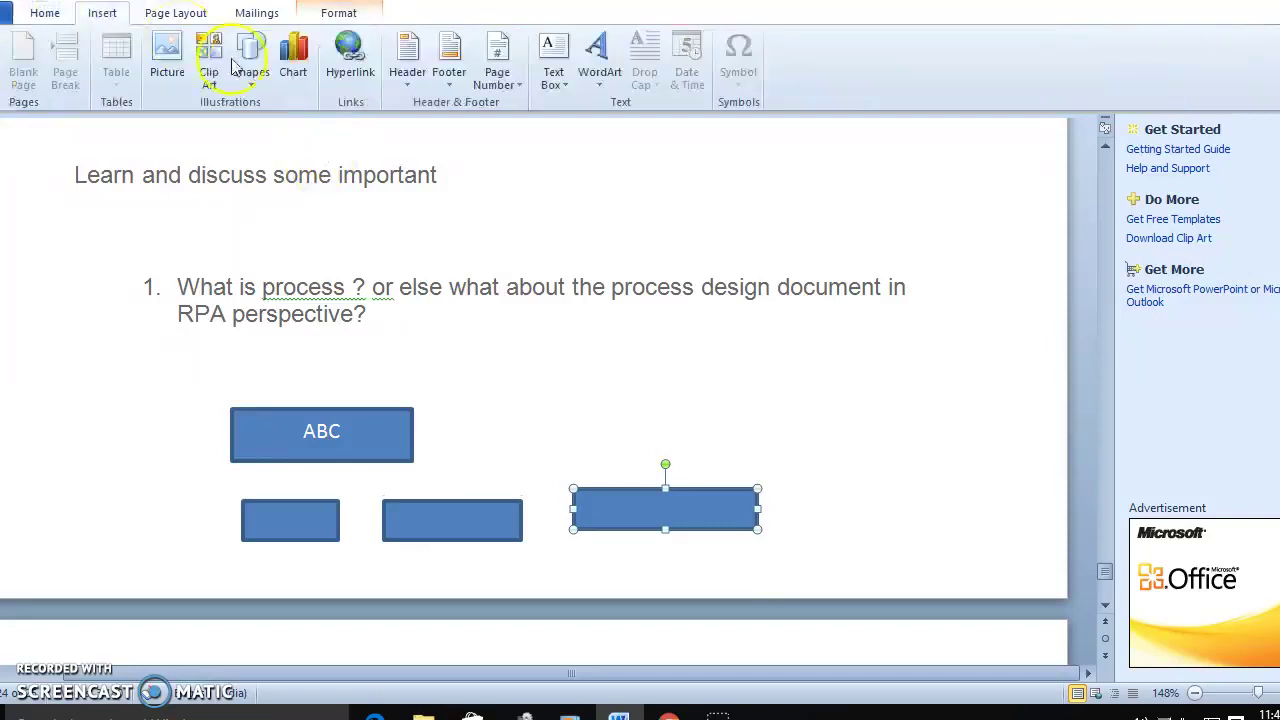
left_click(250, 86)
left_click(250, 86)
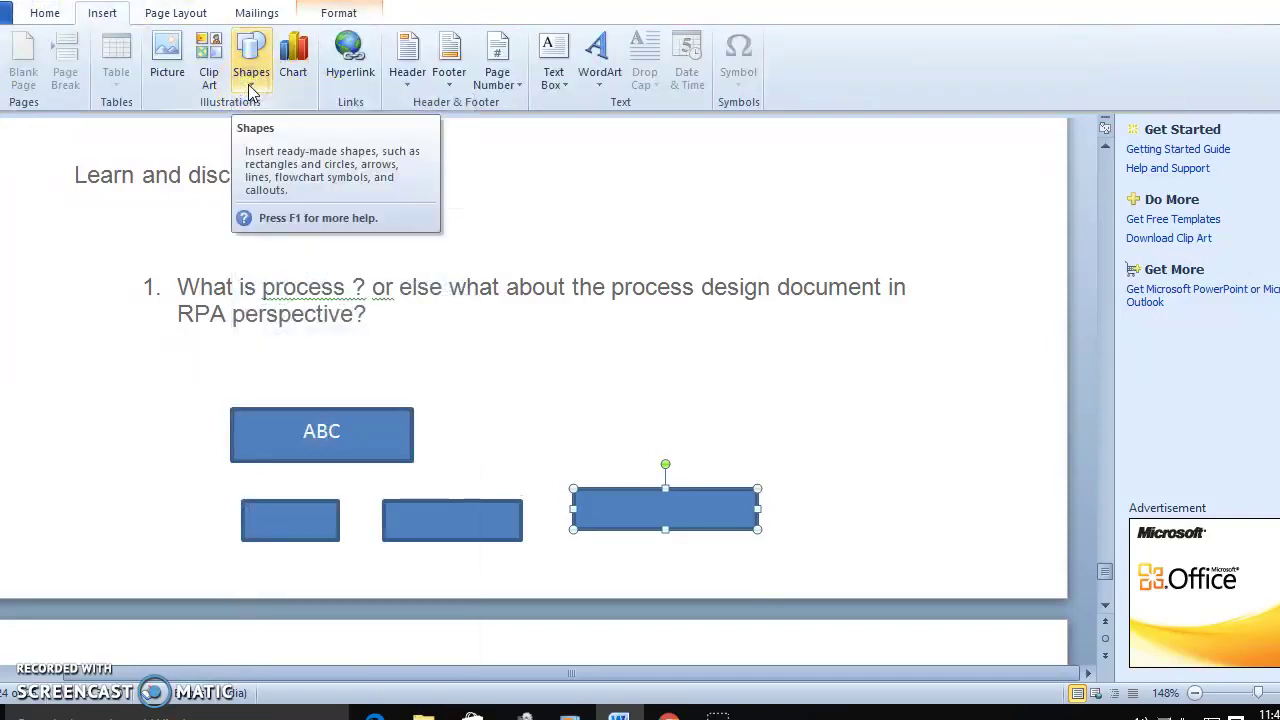
left_click(251, 82)
left_click(285, 121)
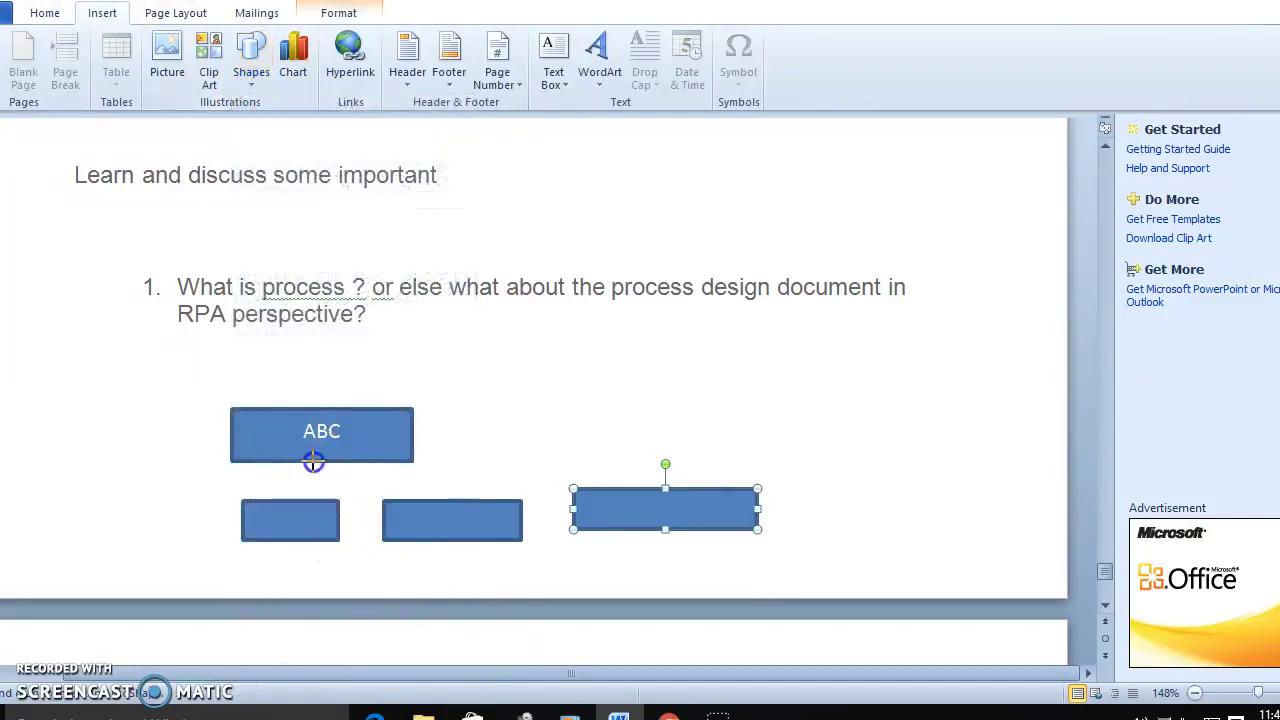
left_click_drag(322, 462, 322, 500)
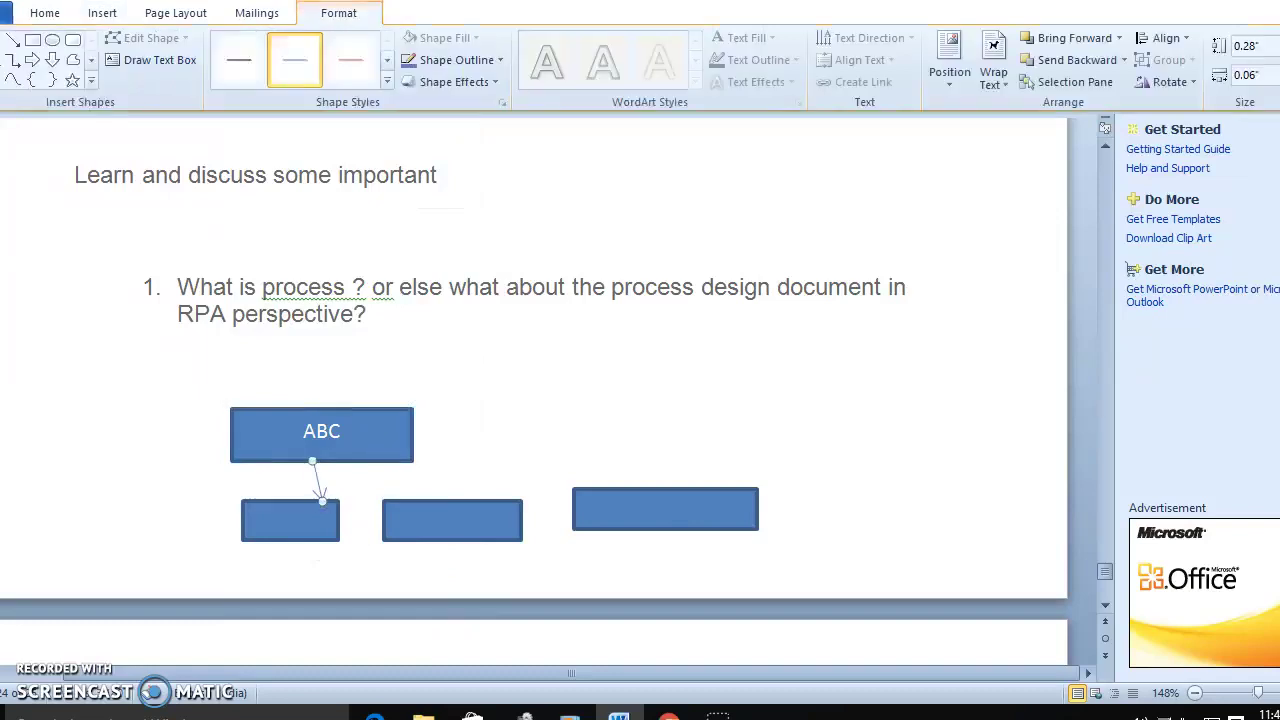
Step: Draw an arrow from the bottom edge of the ABC box to the middle lower rectangle
left_click(102, 13)
left_click(252, 86)
left_click(268, 122)
left_click_drag(390, 463, 412, 500)
Step: Draw an arrow from the ABC box's lower right corner and extend its tip to the rightmost lower rectangle
left_click(102, 13)
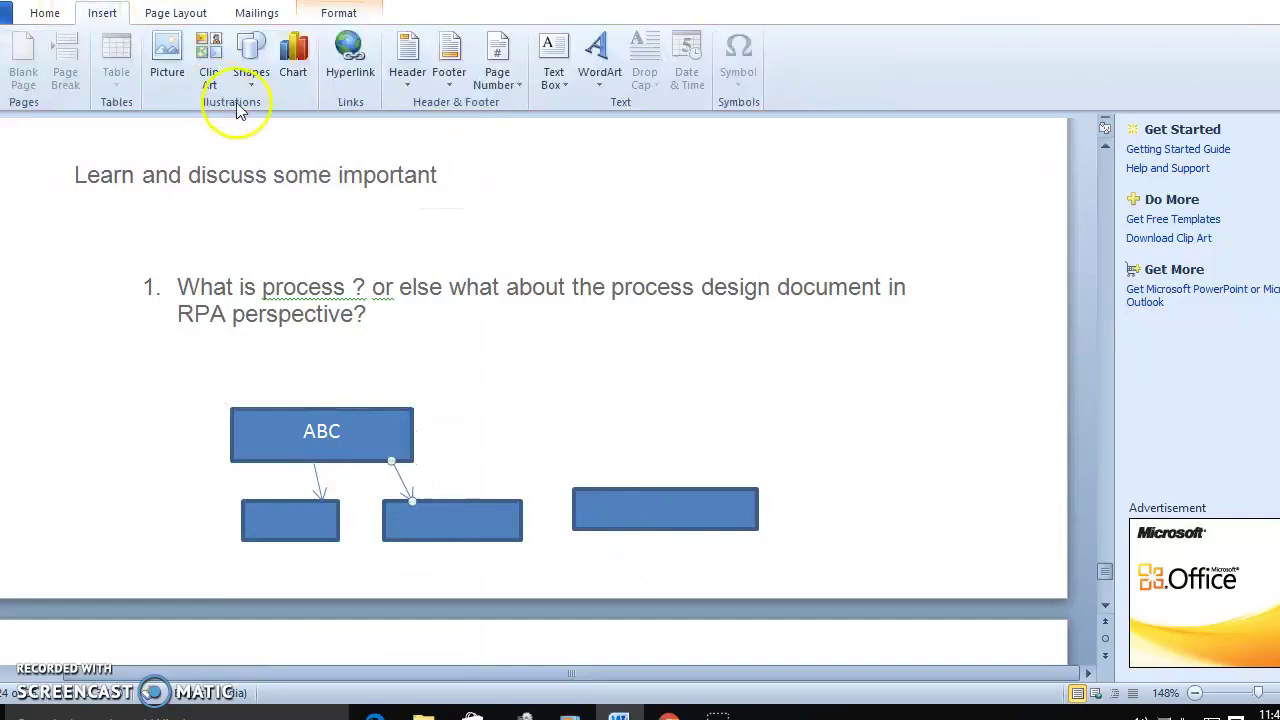
left_click(251, 60)
left_click(283, 122)
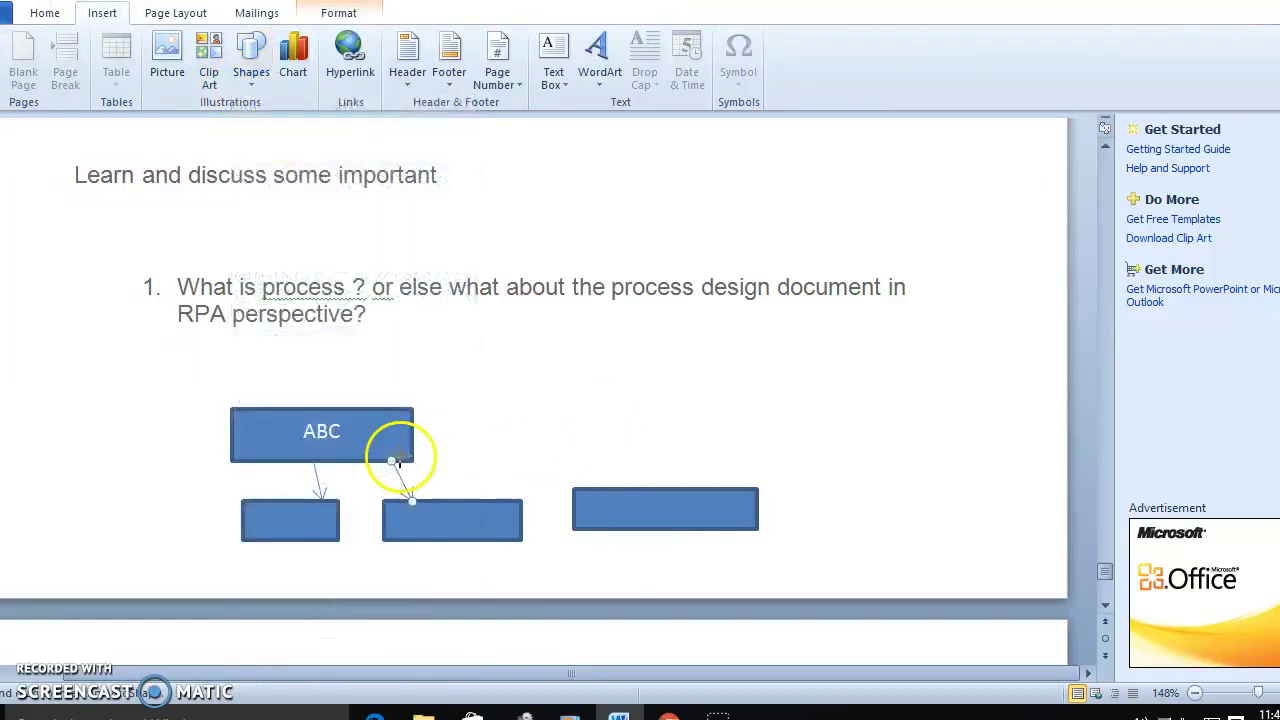
left_click_drag(413, 462, 457, 470)
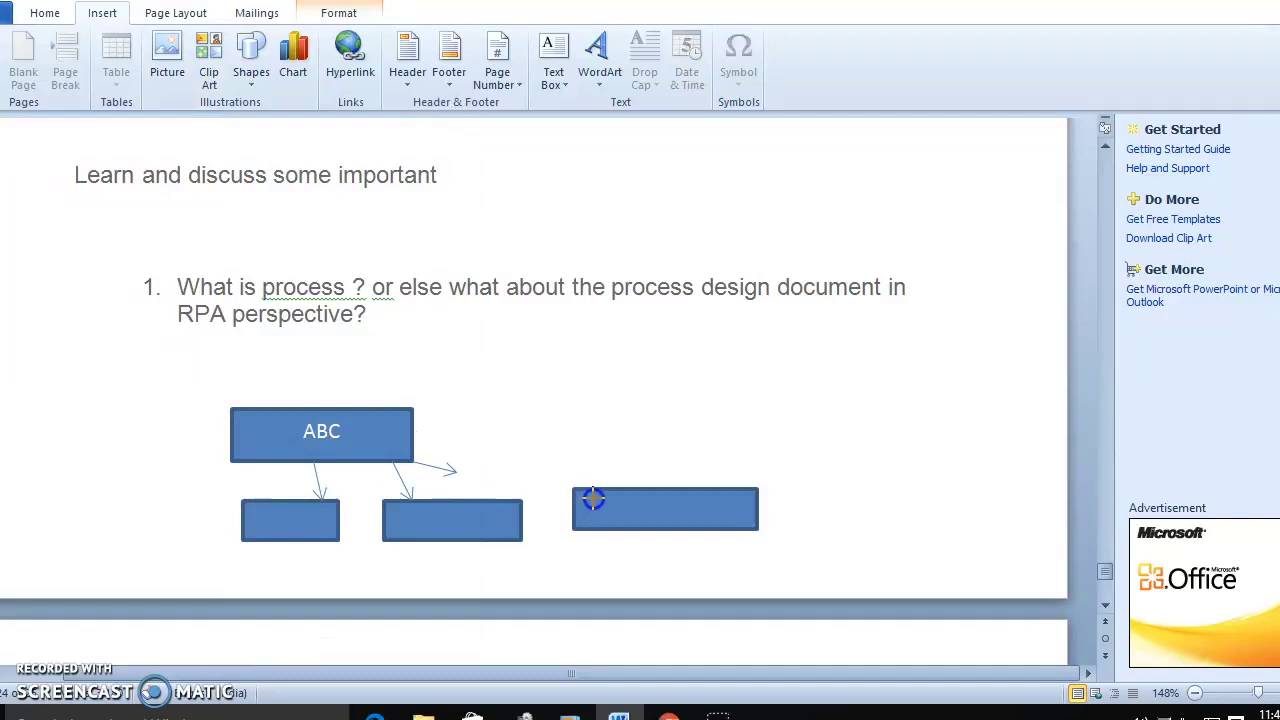
key("Escape")
left_click(538, 486)
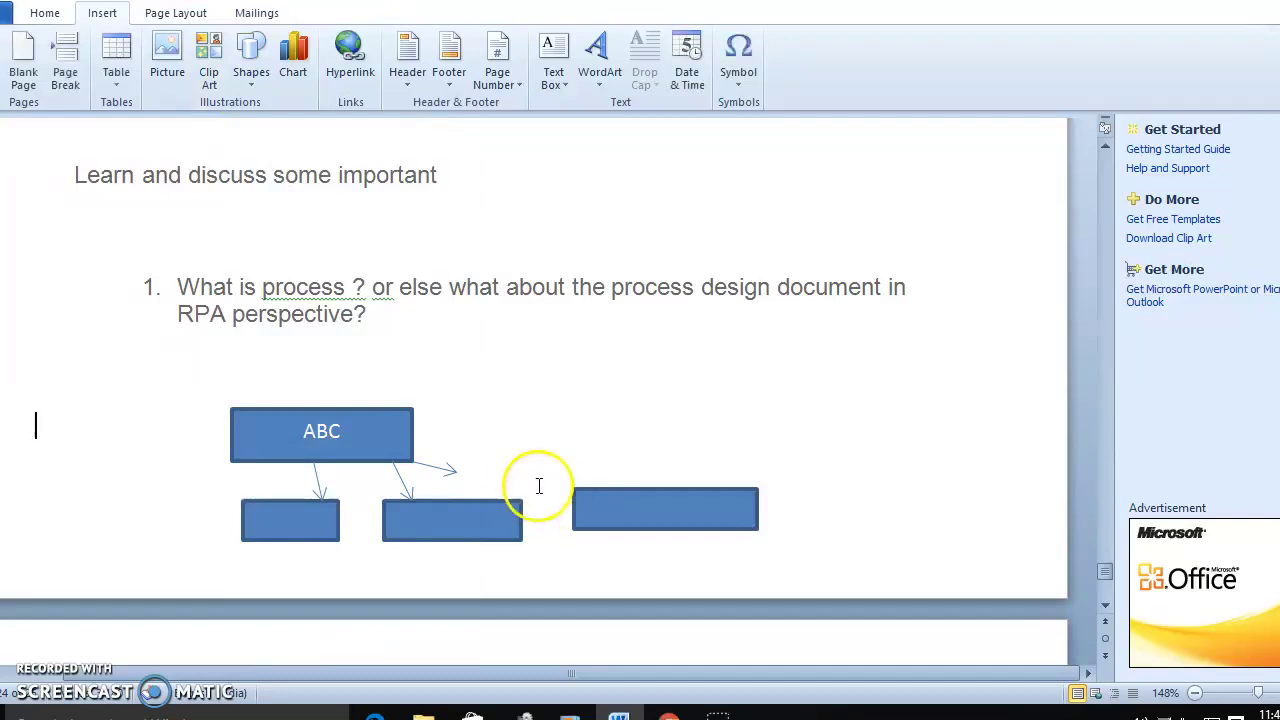
left_click(425, 464)
left_click_drag(457, 471, 578, 497)
Step: Replace the ABC label in the upper rectangle with "American"
left_click(304, 520)
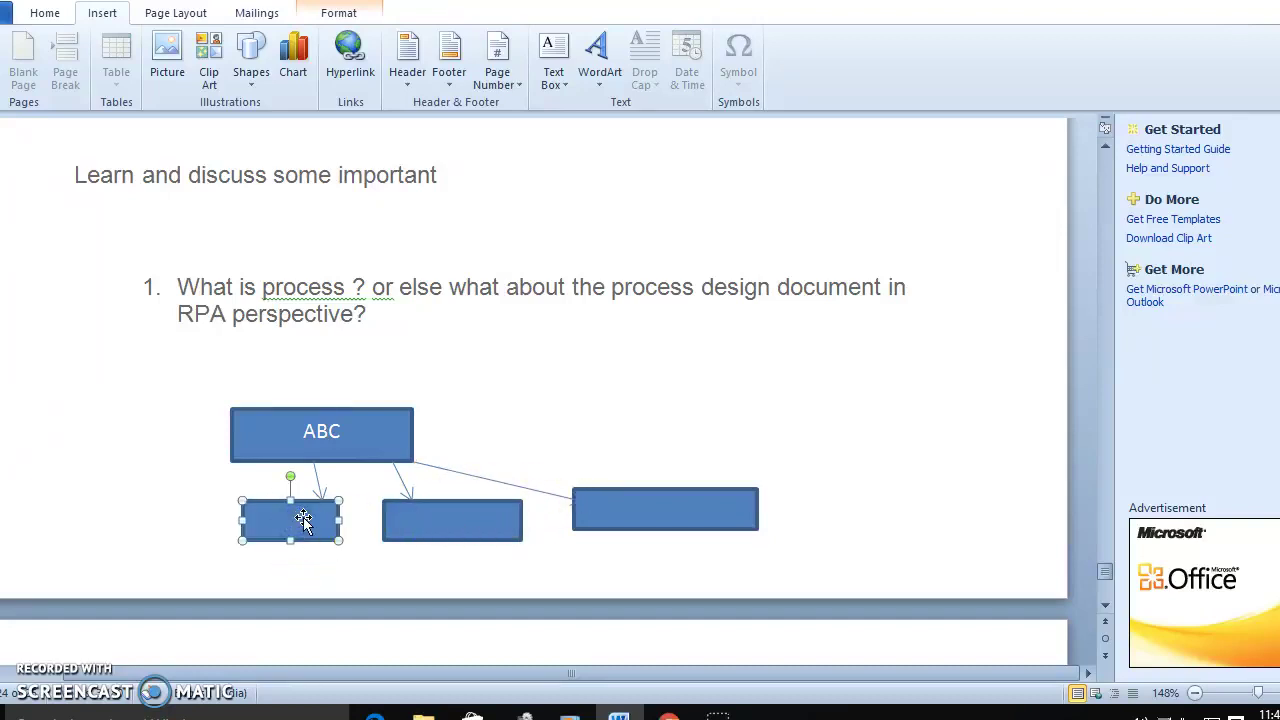
left_click(308, 340)
left_click(360, 435)
left_click(360, 435)
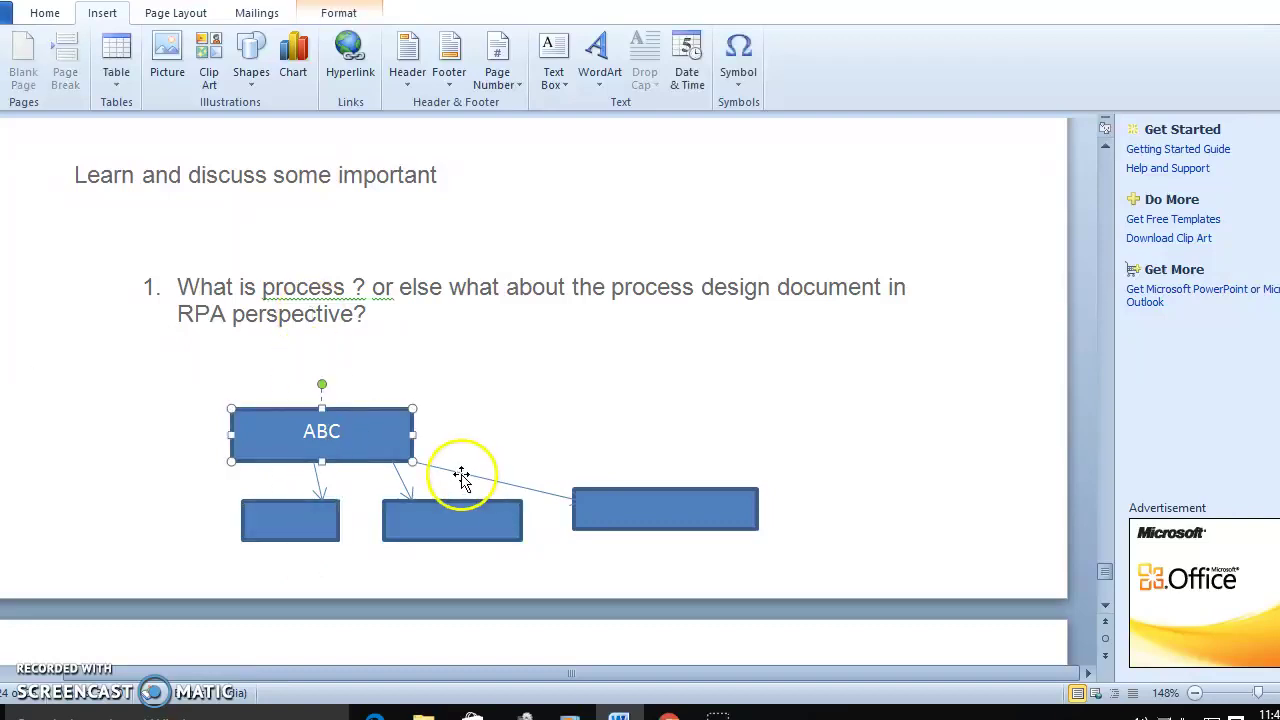
key("BackSpace")
type("American")
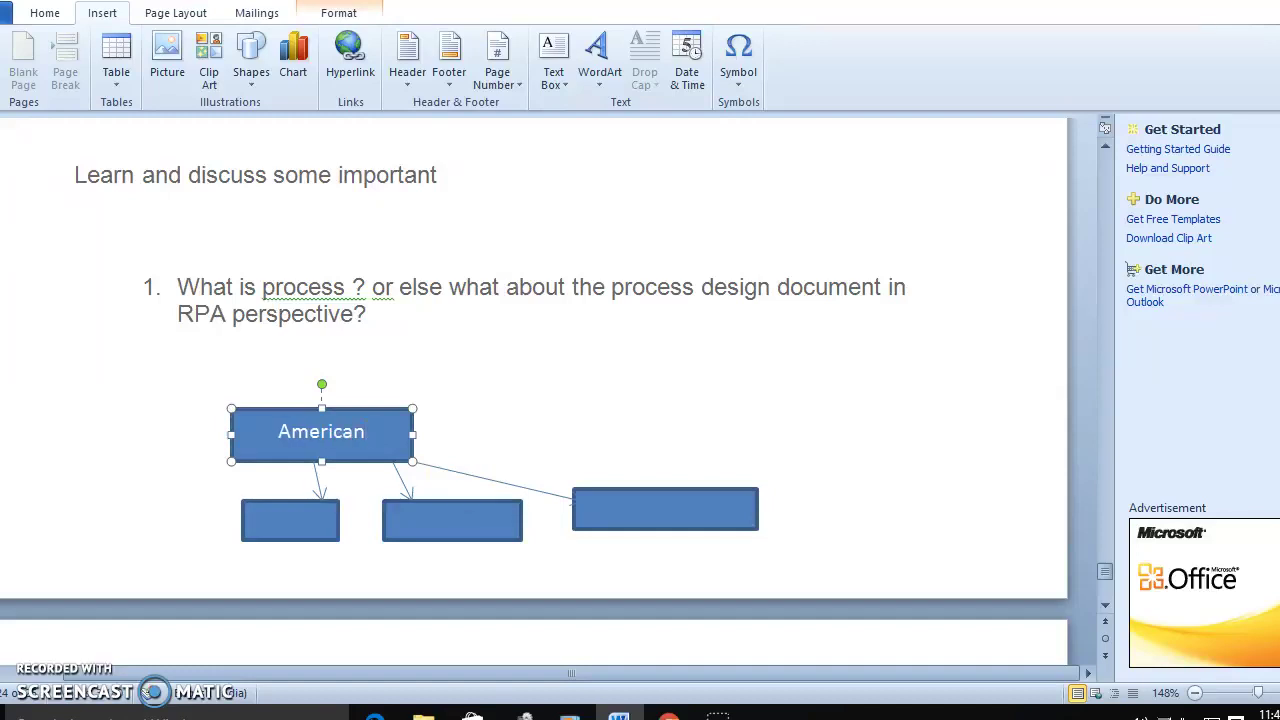
Step: Extend the label in the upper rectangle to read "American exp"
type(" exp")
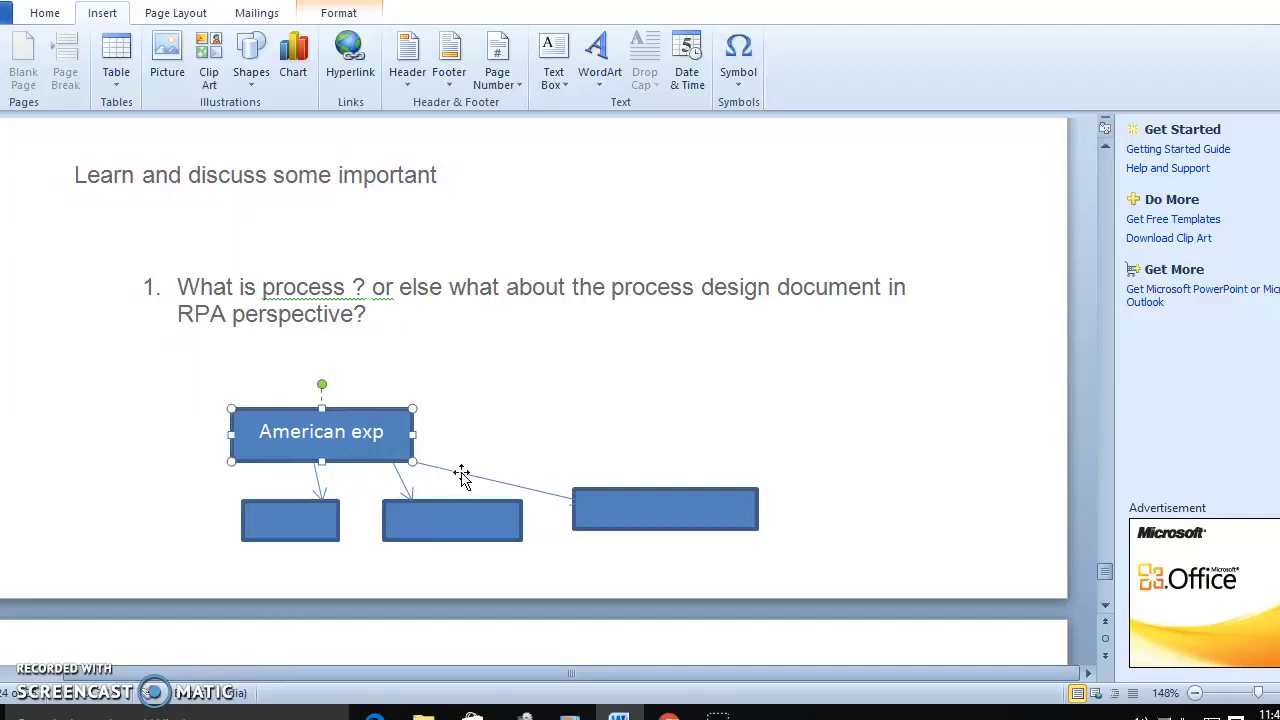
left_click(465, 445)
left_click(287, 523)
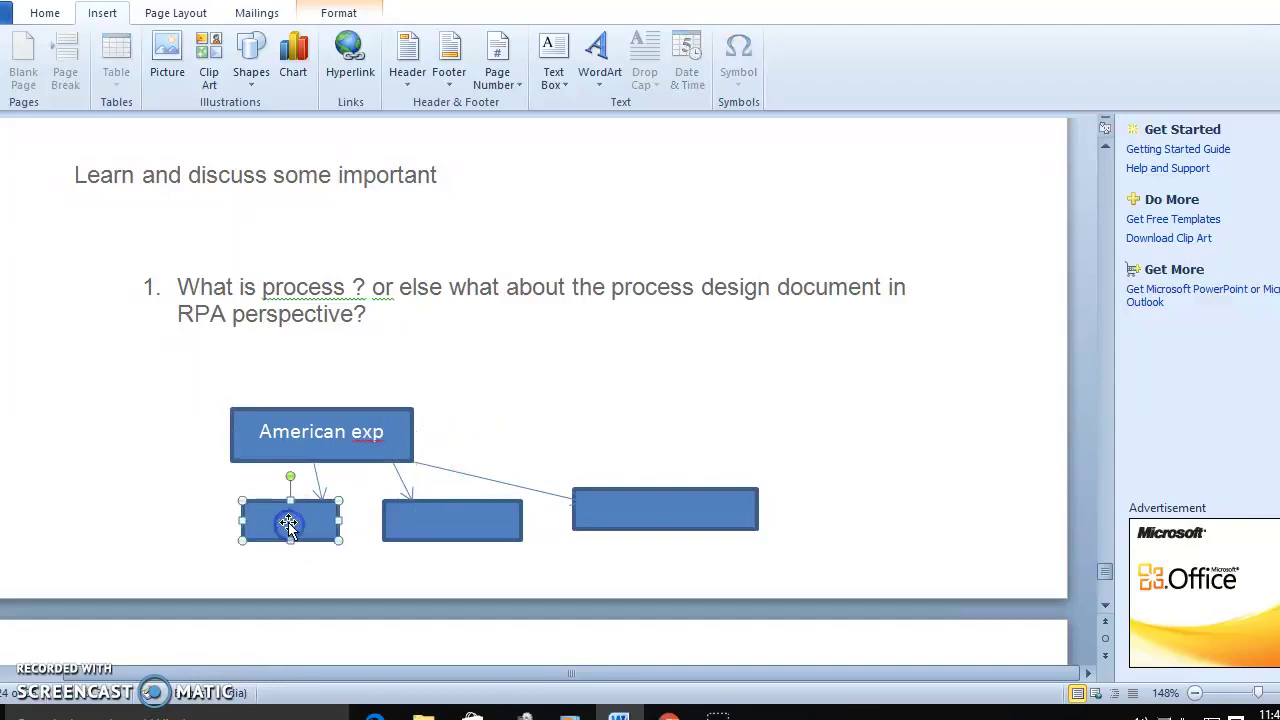
left_click(384, 436)
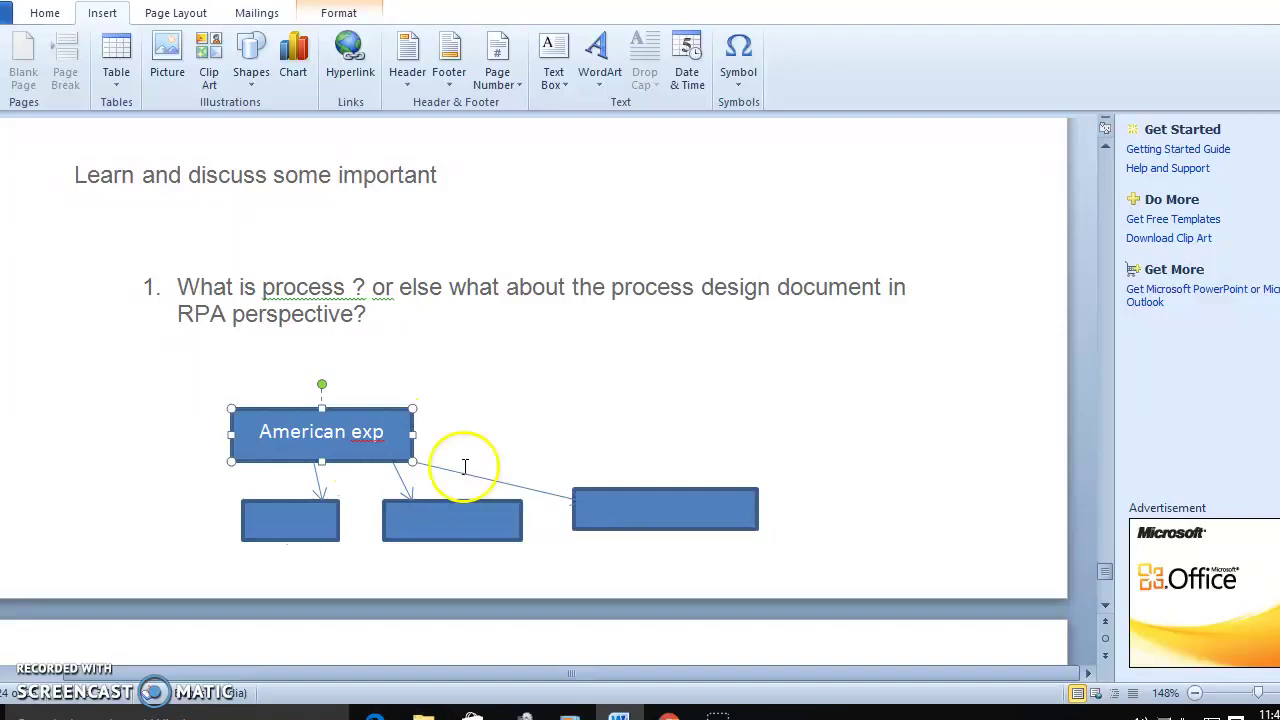
Step: Add a line reading "project" directly below the numbered question
left_click(393, 353)
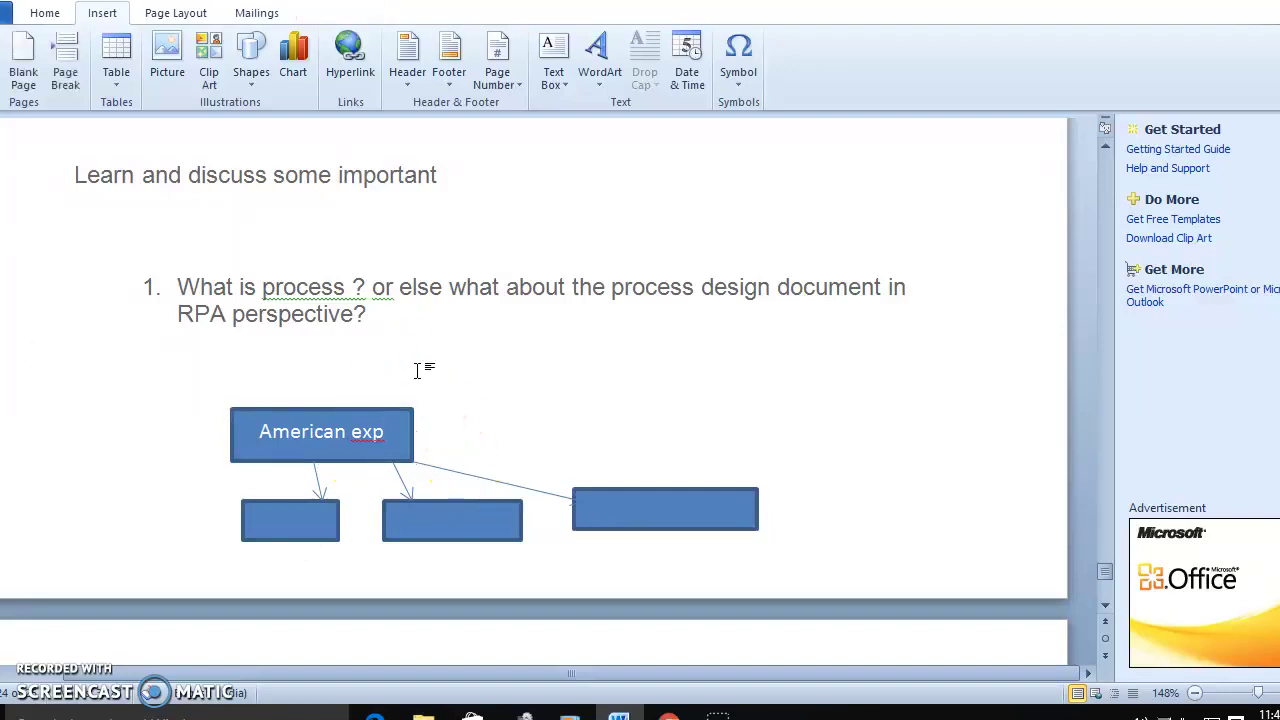
type("project")
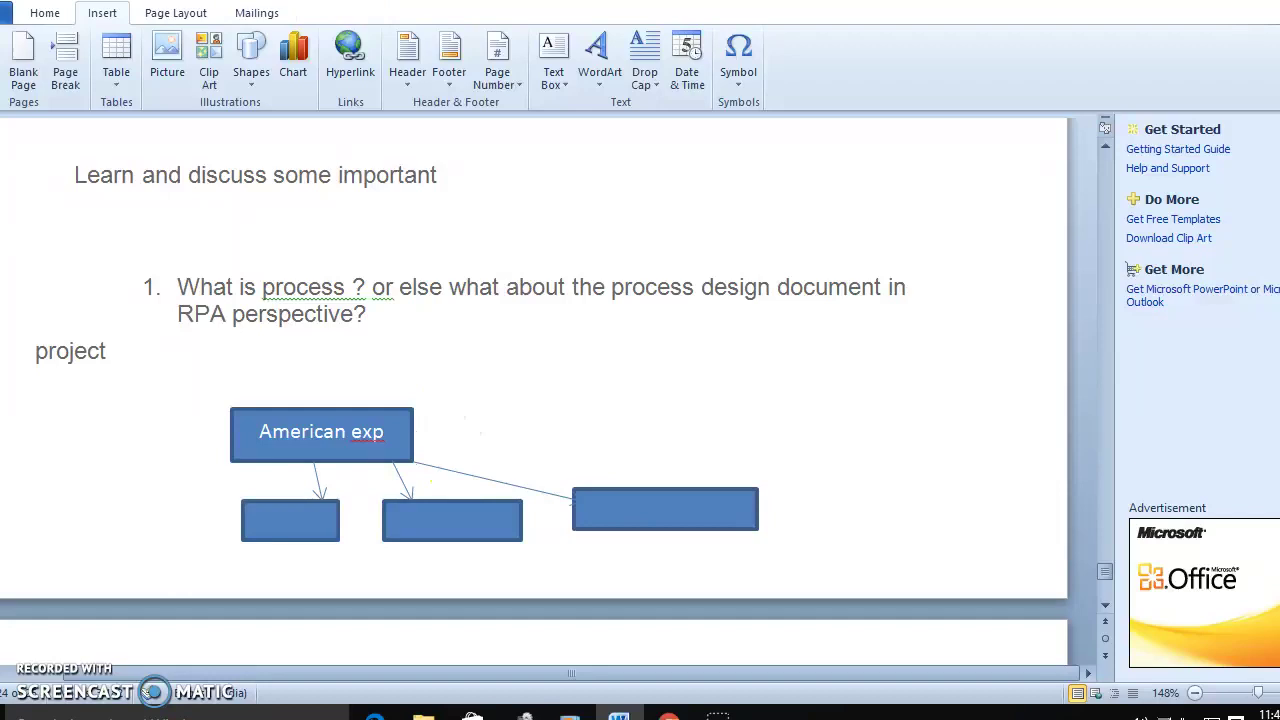
left_click(297, 518)
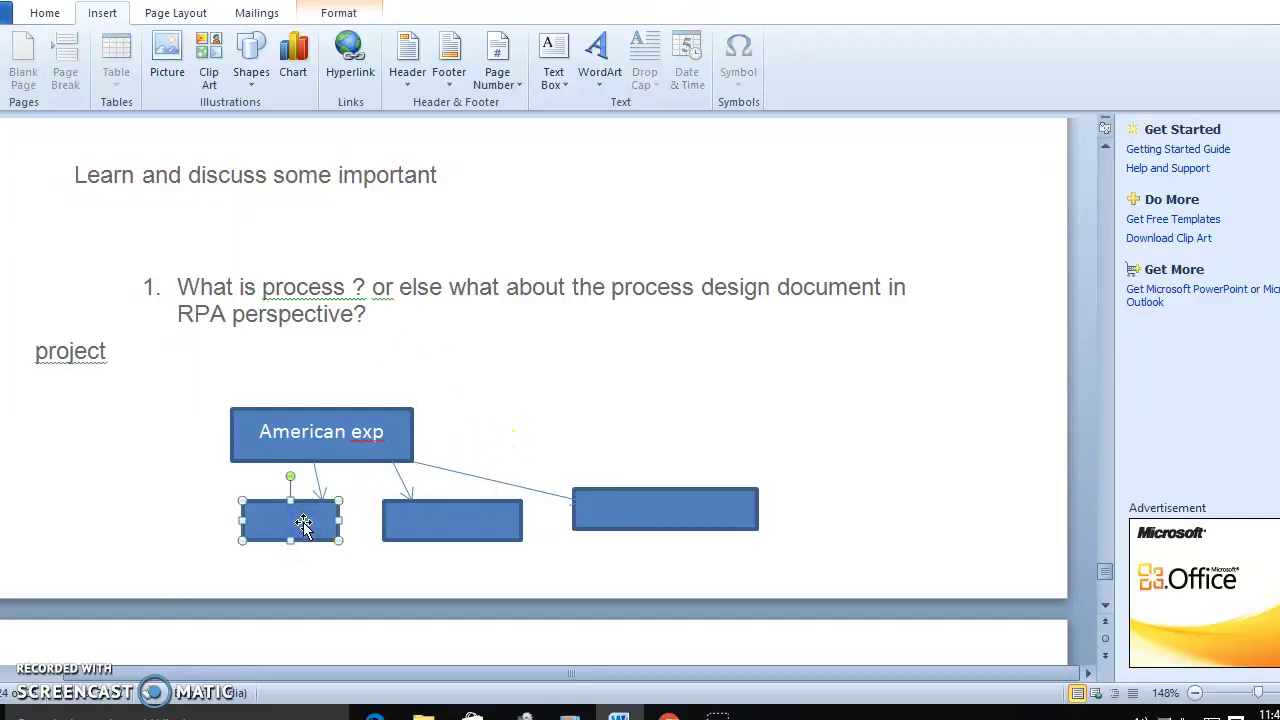
left_click(514, 403)
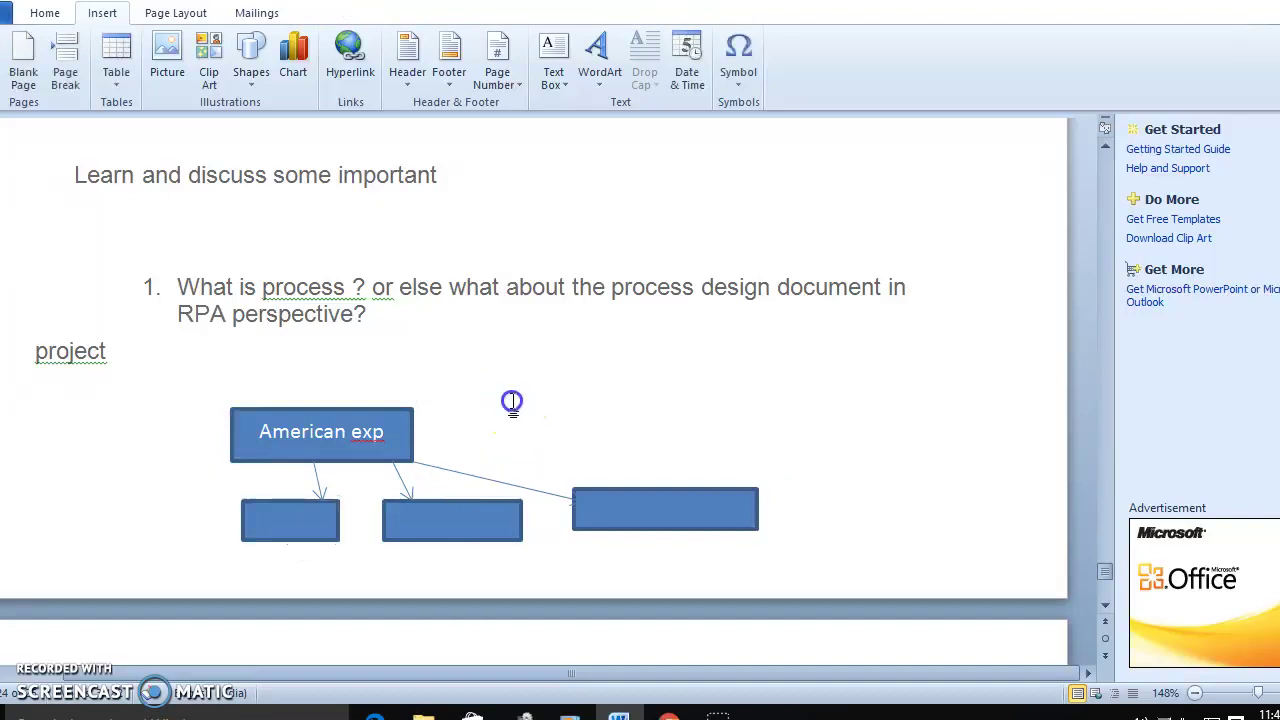
left_click(302, 515)
left_click(88, 358)
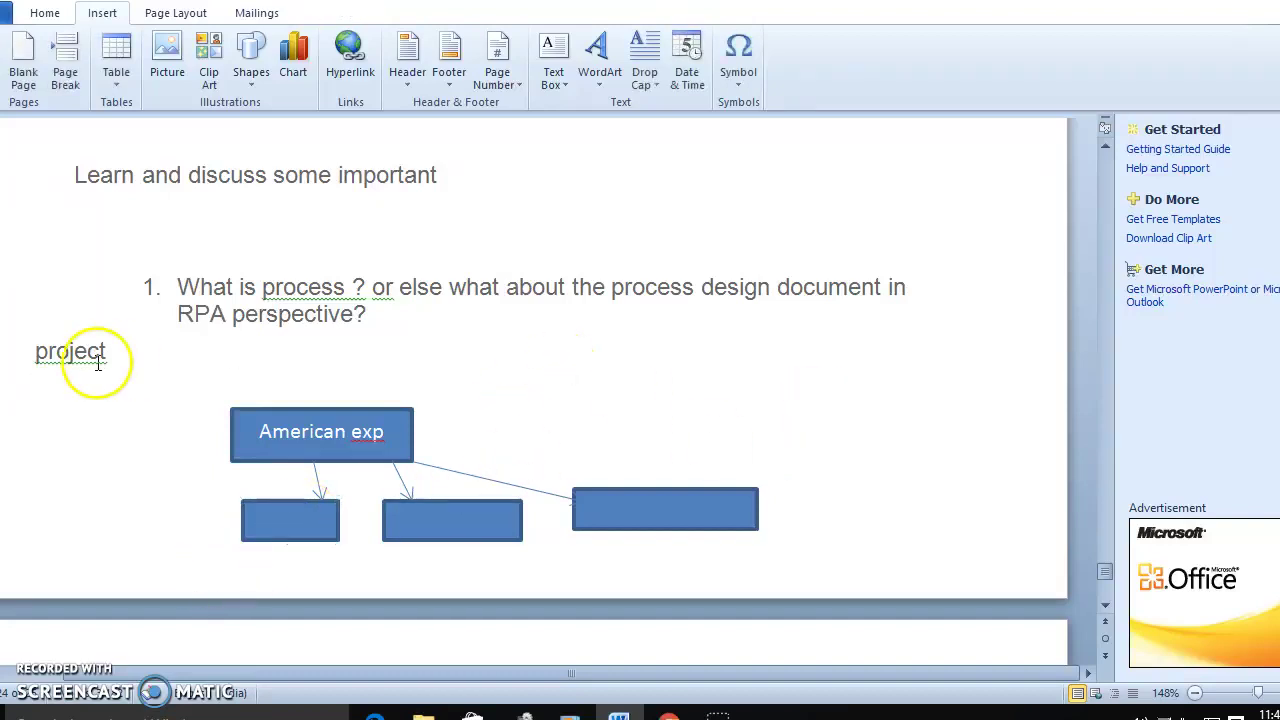
Step: Write "Process 1: Calculating the" on the line below "project", removing any surplus wording, and add a line break
left_click(277, 388)
type("Pro")
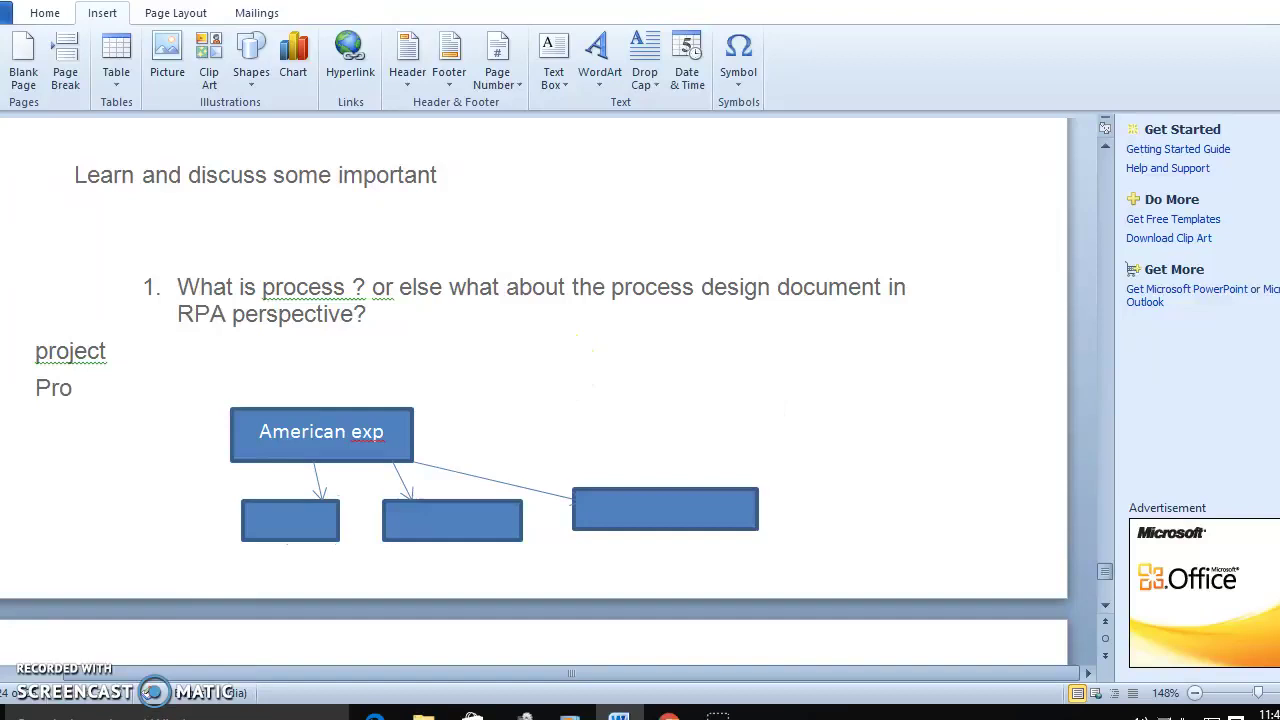
type("cess 1: Cal")
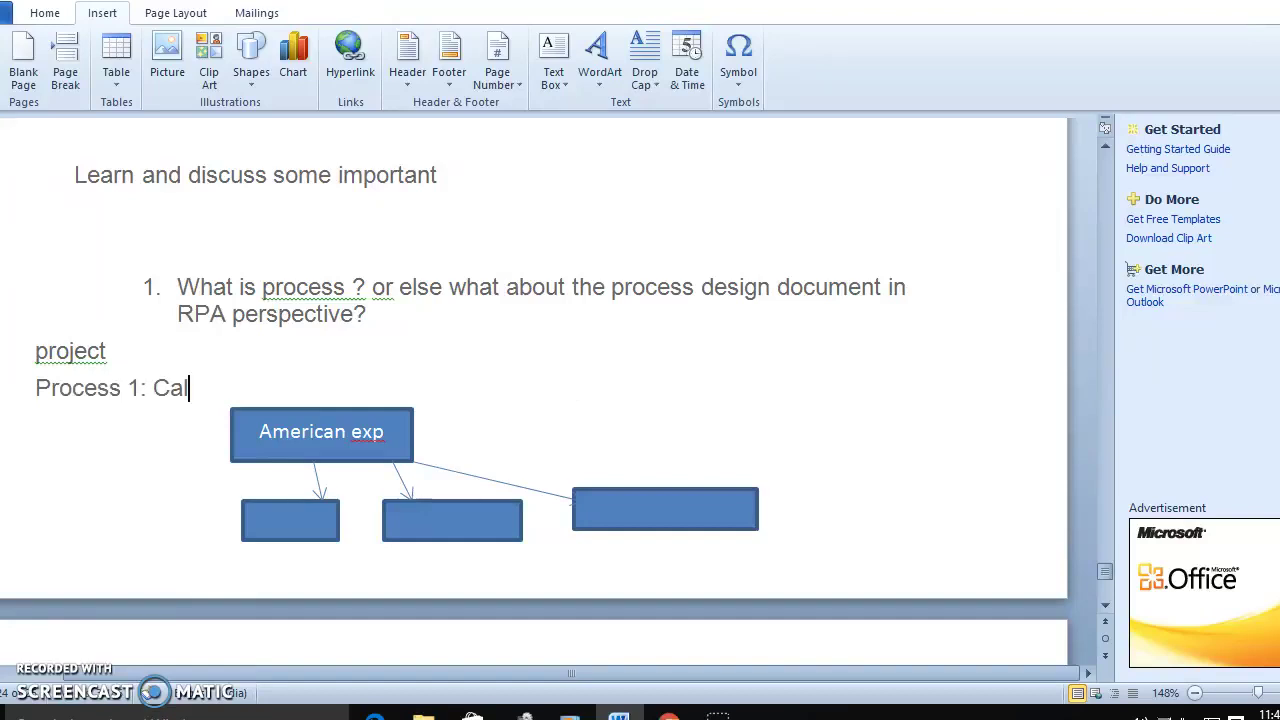
type("culating the best")
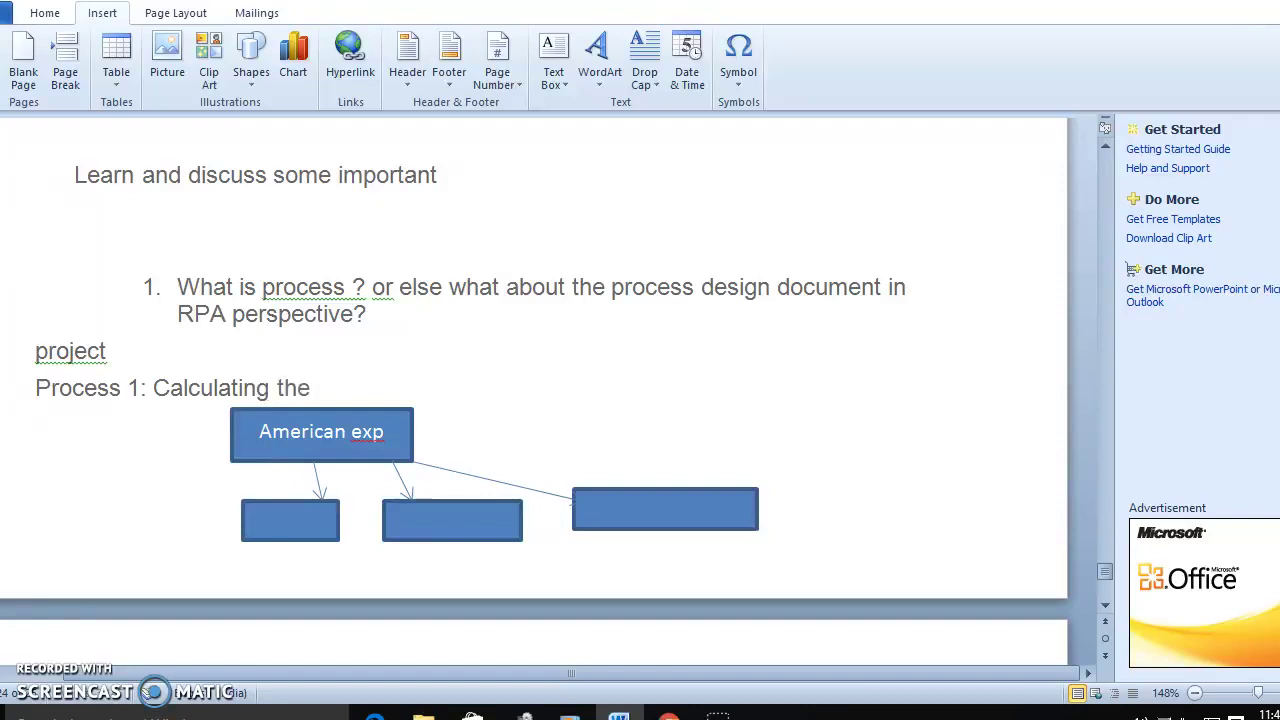
left_click(405, 385)
key("BackSpace")
key("BackSpace")
key("BackSpace")
key("BackSpace")
key("BackSpace")
left_click(405, 377)
key("Return")
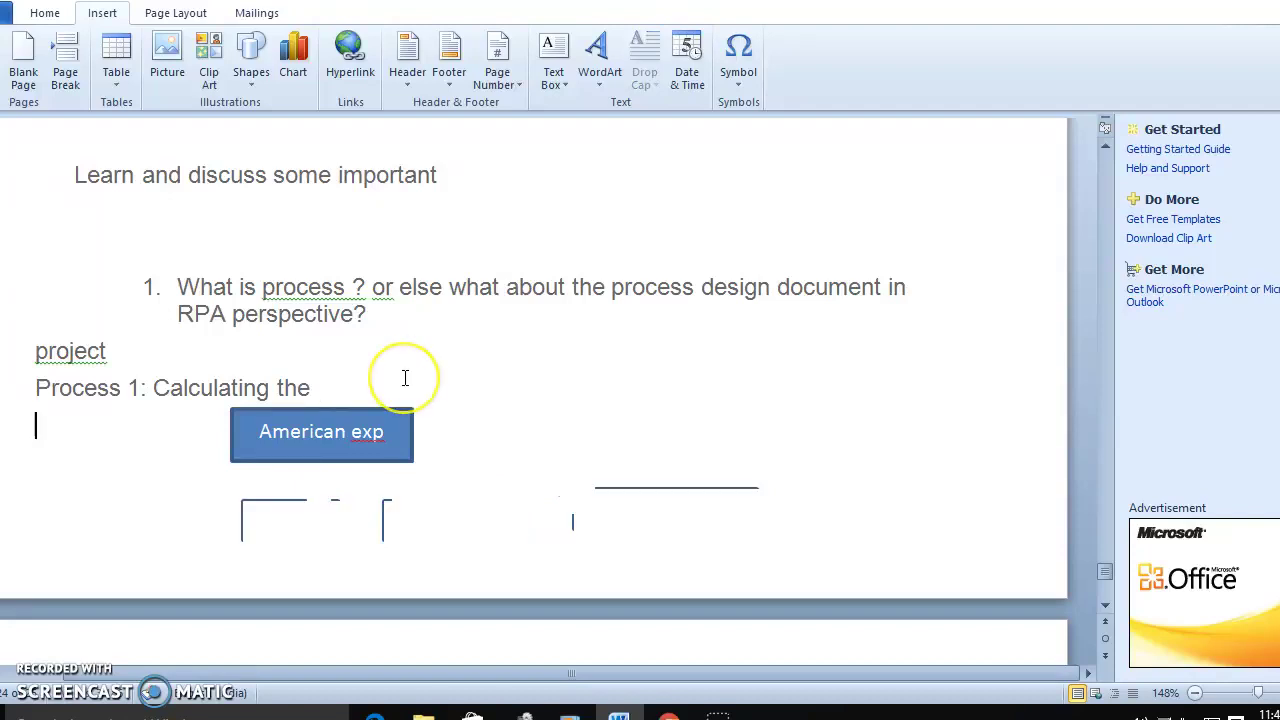
Step: Complete the Process 1 line with "Banking interest" and add blank lines after it
left_click(334, 390)
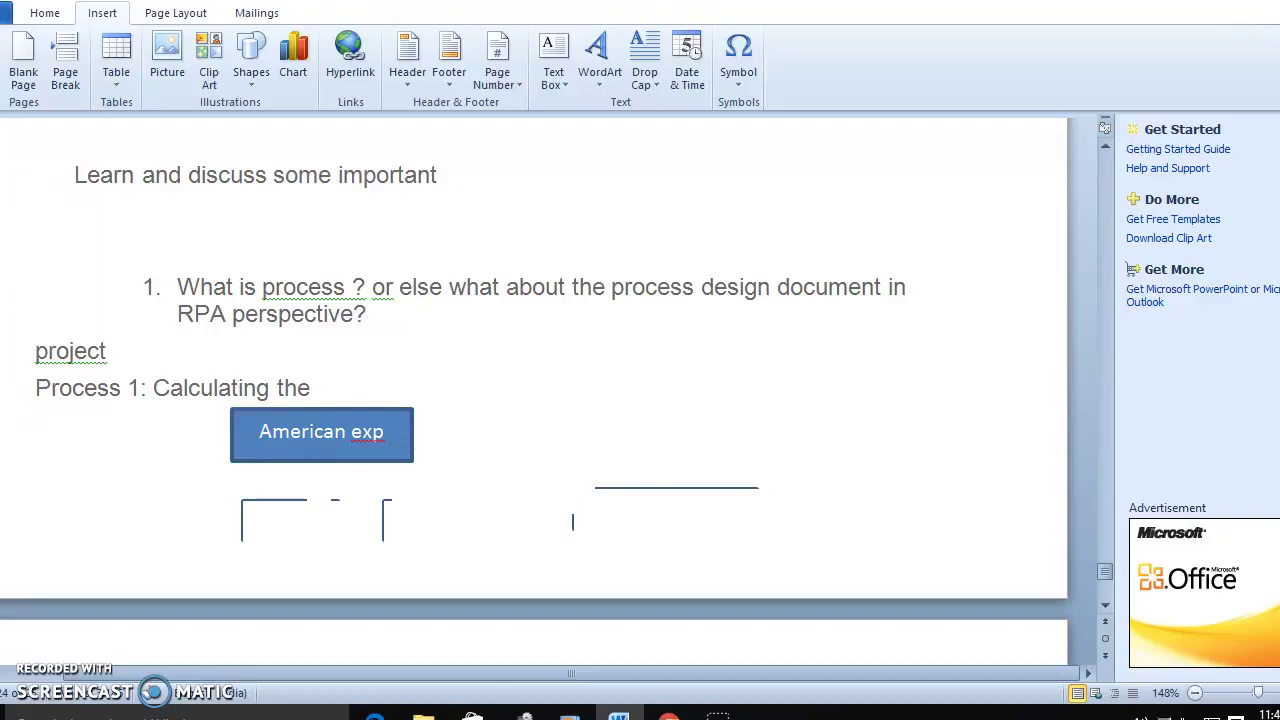
type("Banking")
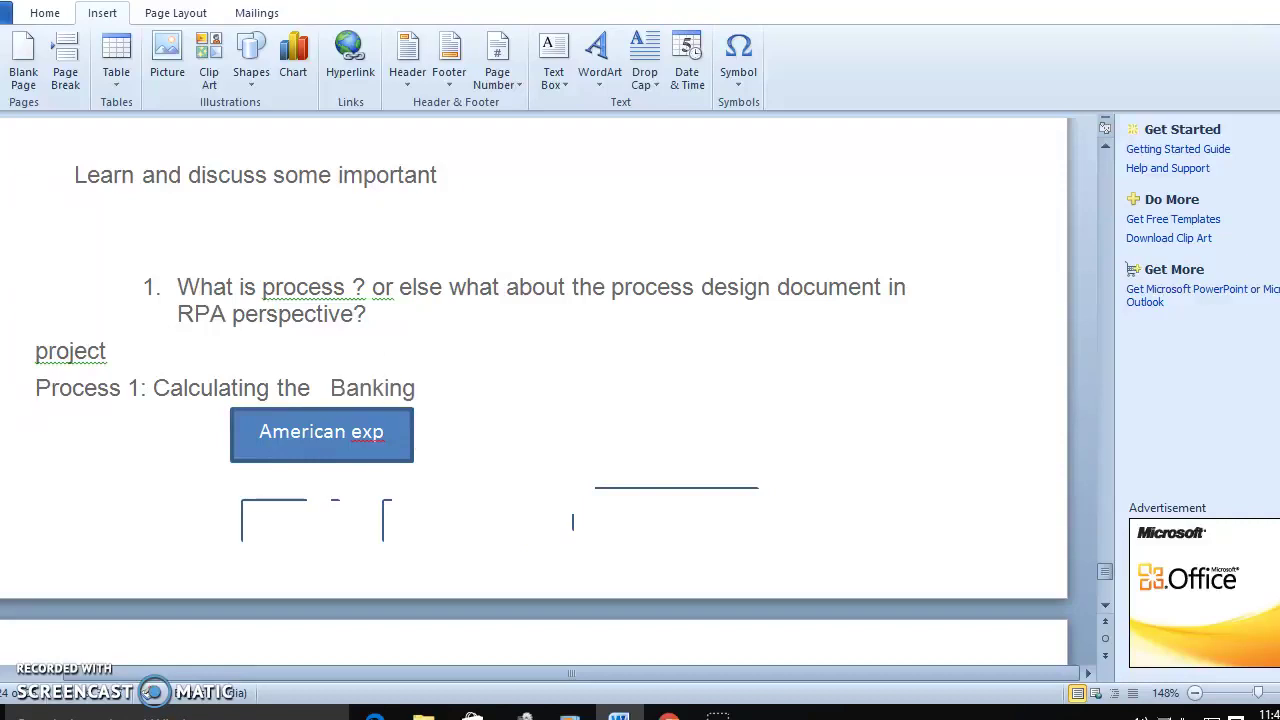
type("  cu")
key("BackSpace")
key("BackSpace")
type("inmte")
key("BackSpace")
key("BackSpace")
key("BackSpace")
key("BackSpace")
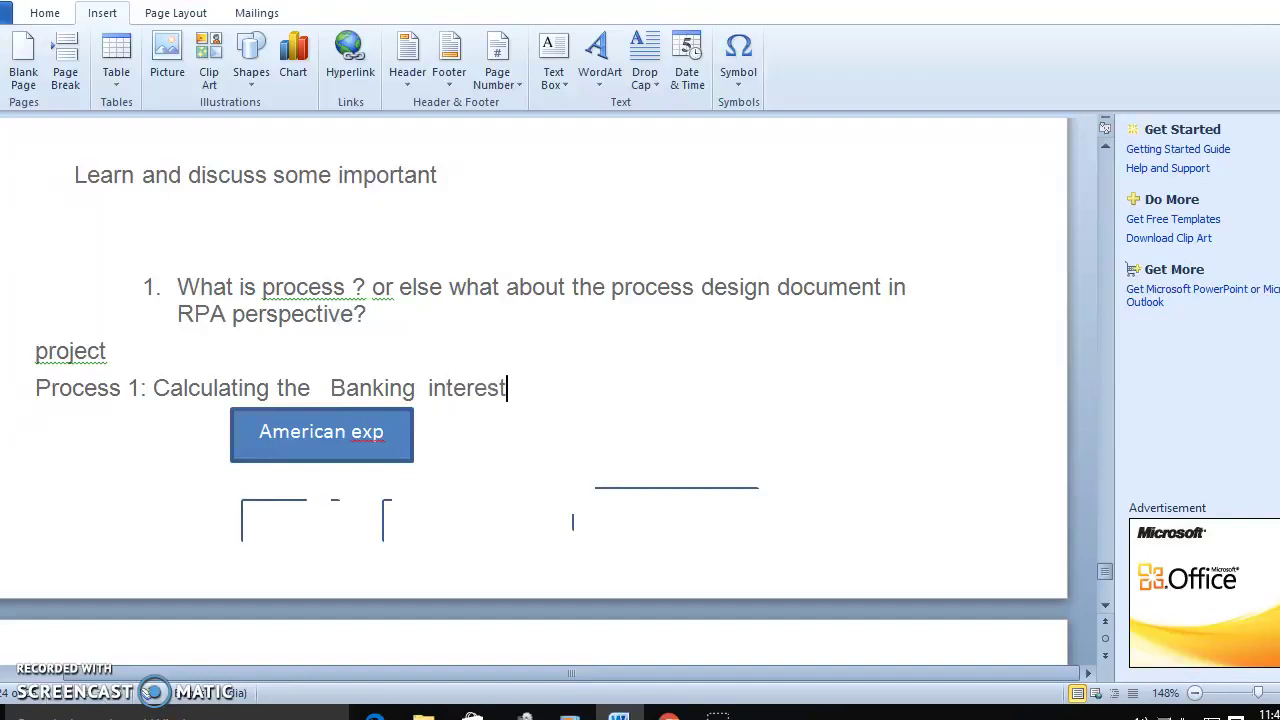
type("terest")
key("Return")
key("Return")
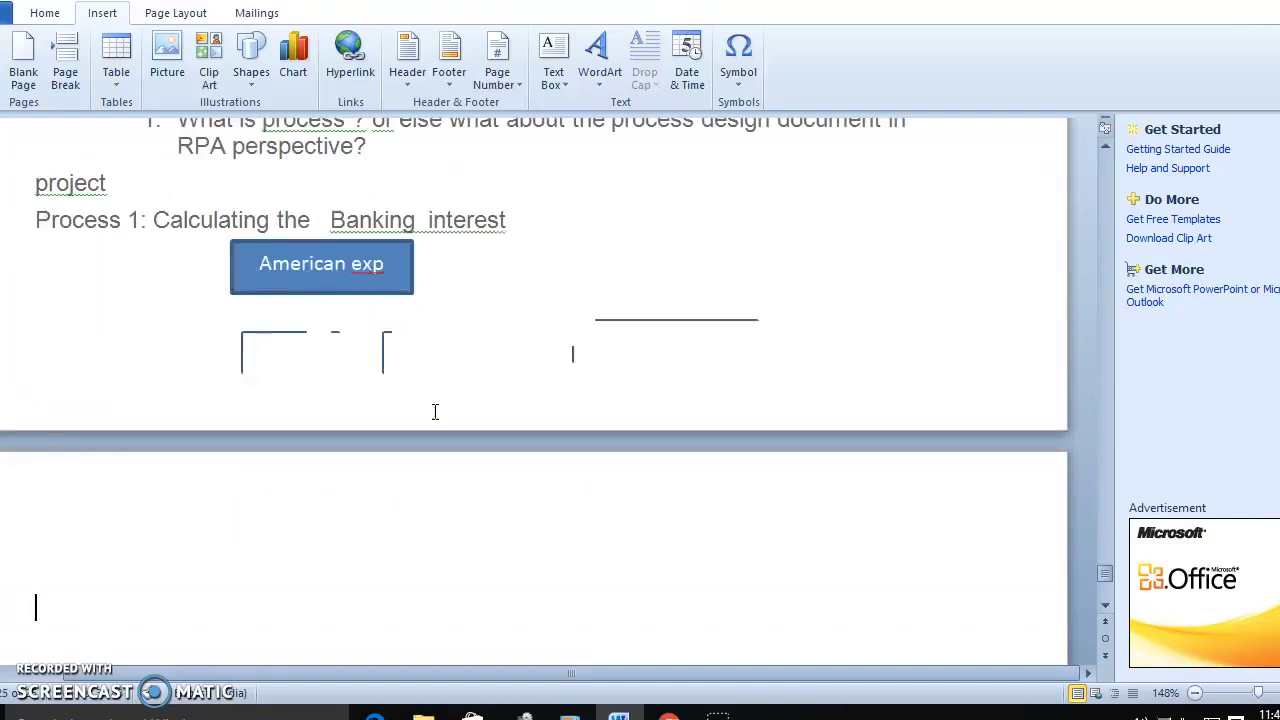
Step: Append "process 2: To get complete user details" to the end of the Process 1 line
left_click(534, 212)
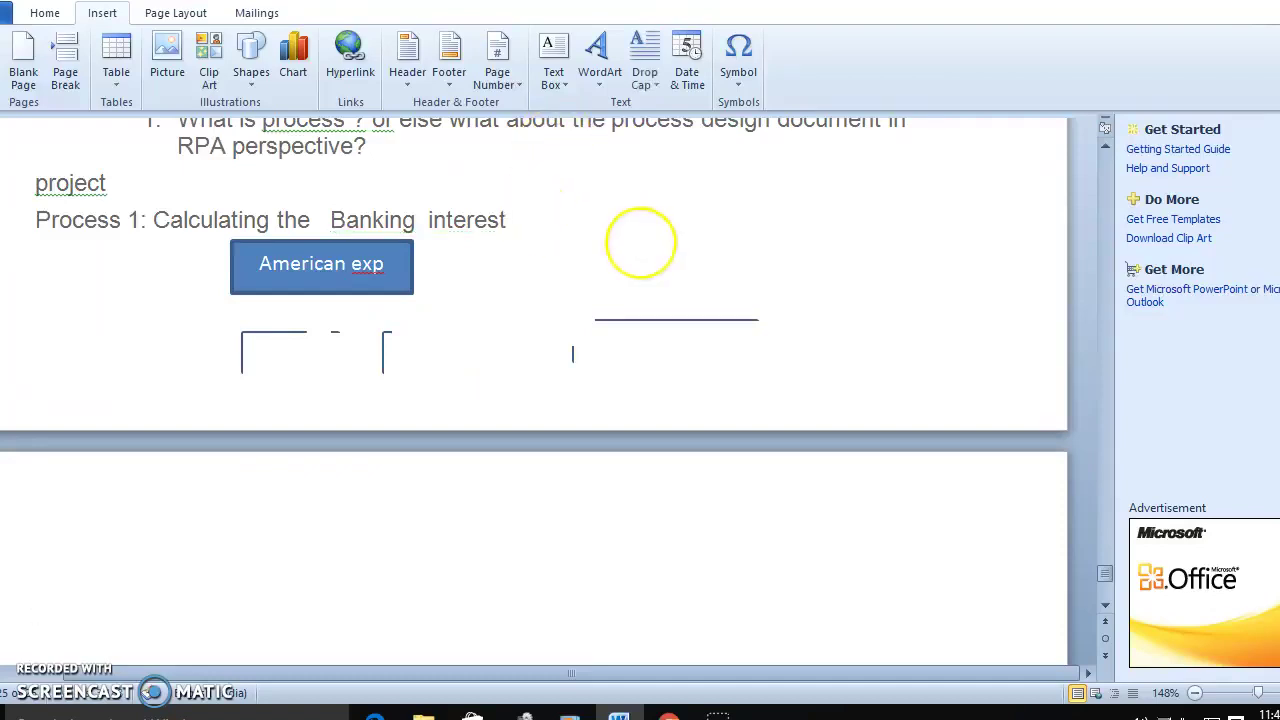
type("process 2:")
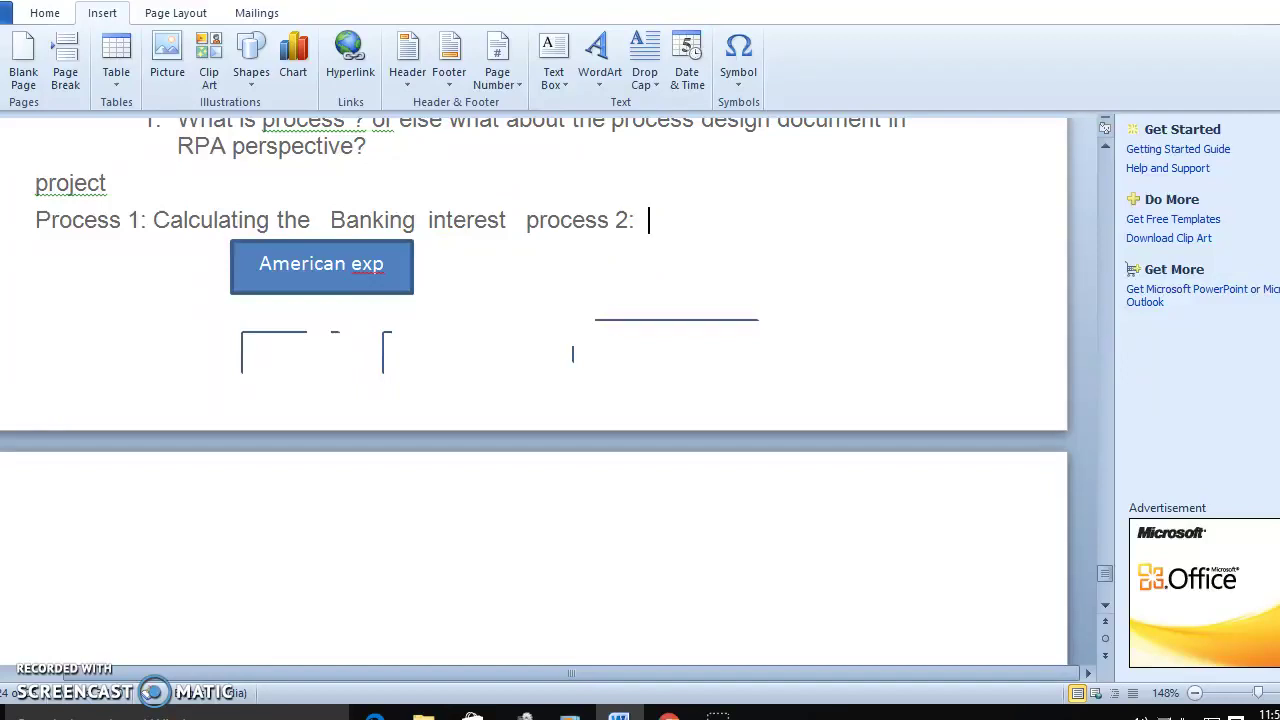
type("Top")
key("BackSpace")
type("get complete user details")
key("ctrl+Return")
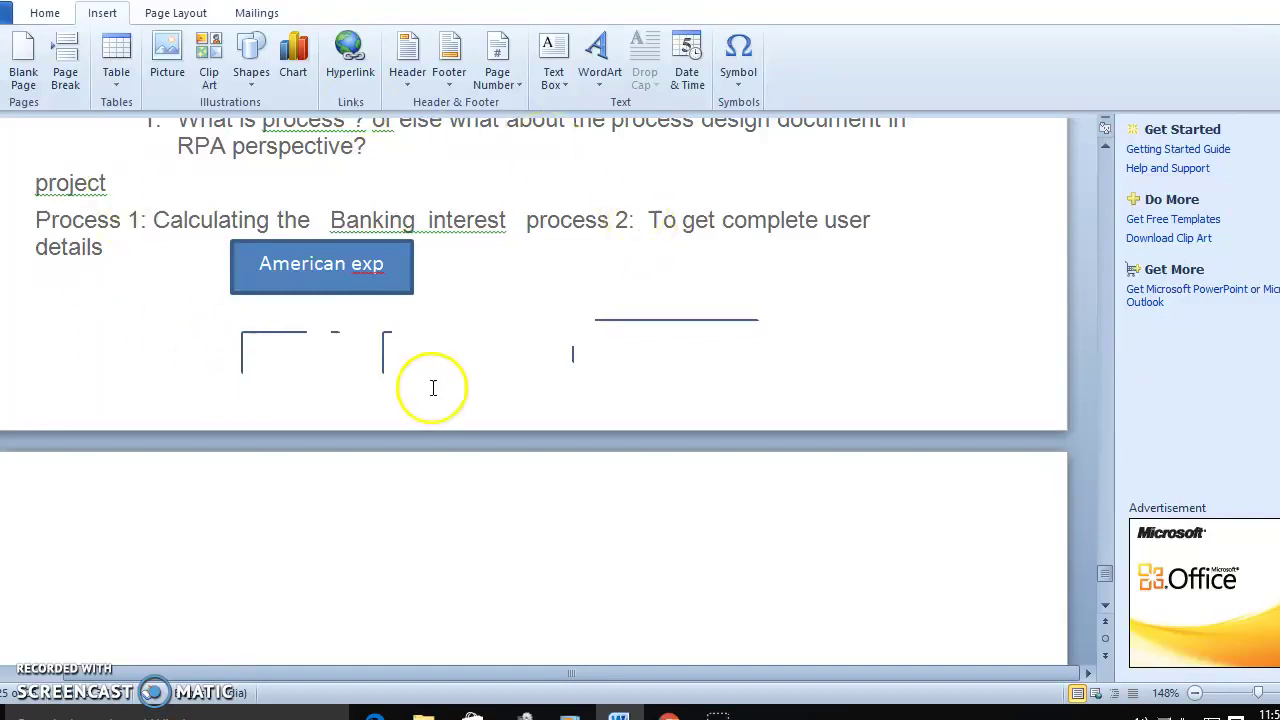
Step: Break the process line after "user" so that "details" moves onto the next page
left_click(912, 210)
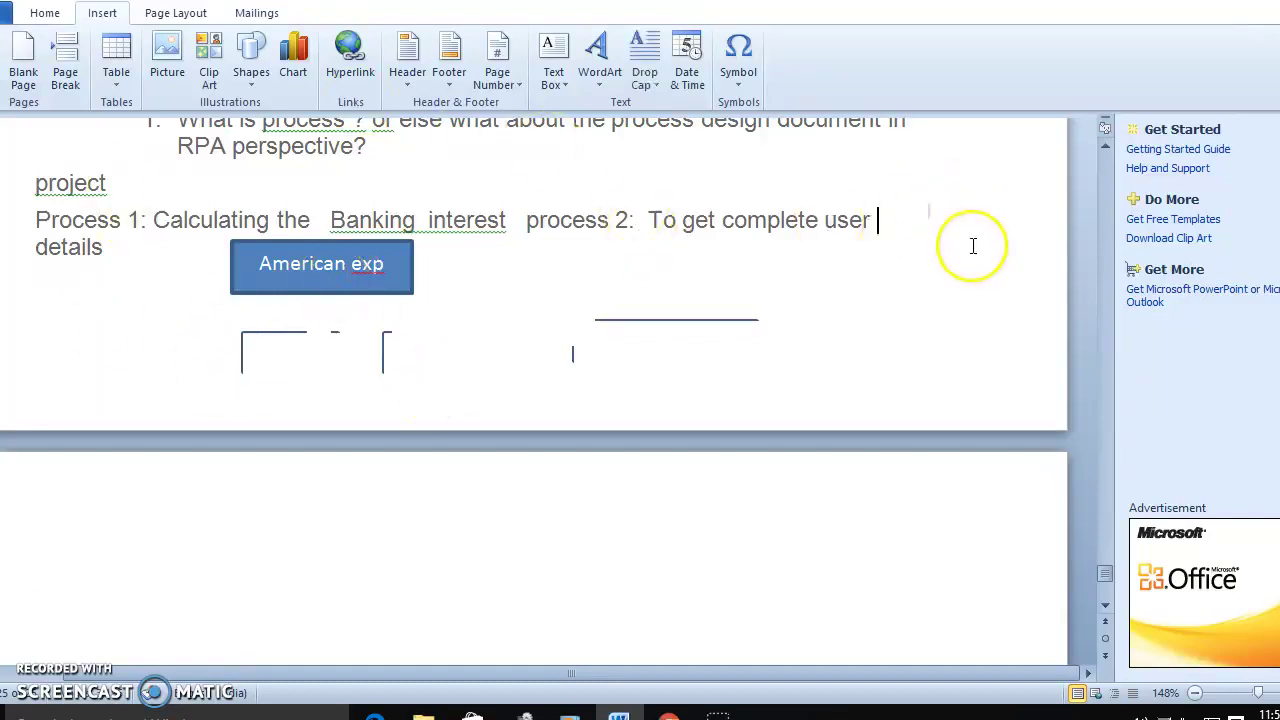
key("ctrl+Return")
scroll(968, 245, "down", 1)
scroll(383, 360, "down", 3)
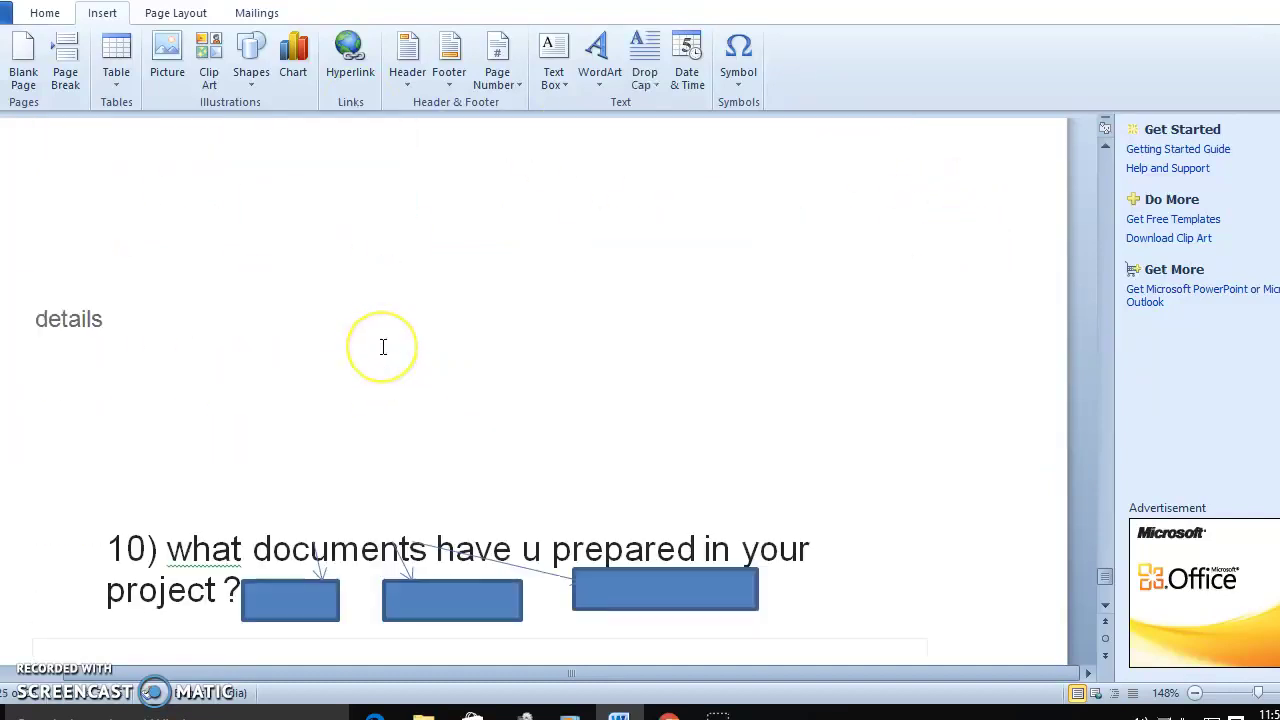
scroll(383, 347, "up", 4)
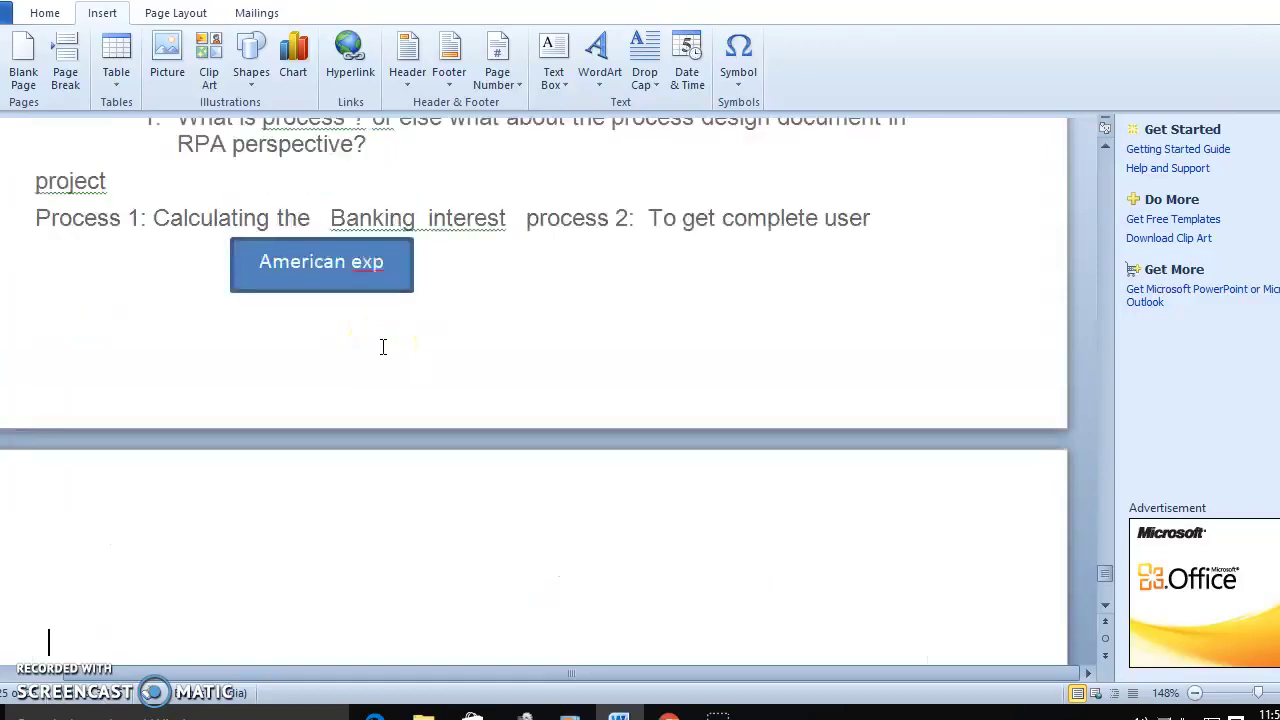
scroll(383, 347, "down", 6)
left_click(286, 386)
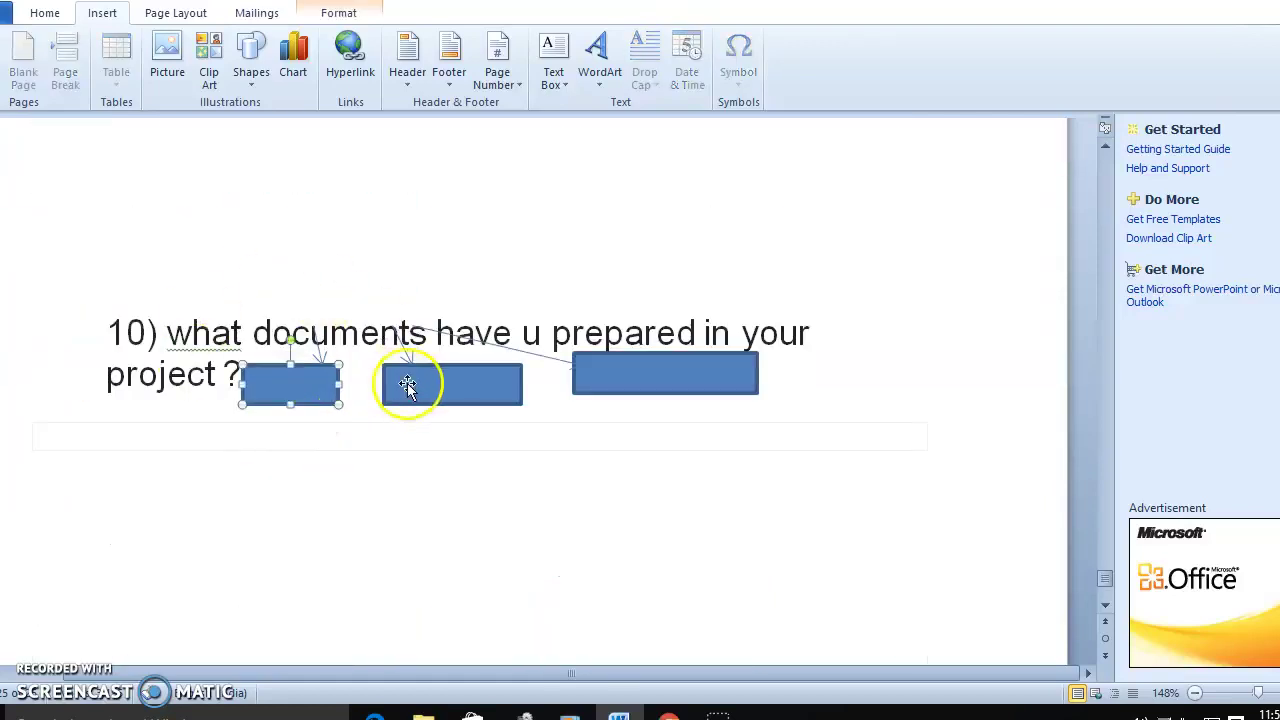
left_click(423, 380)
left_click(312, 385)
scroll(457, 386, "up", 5)
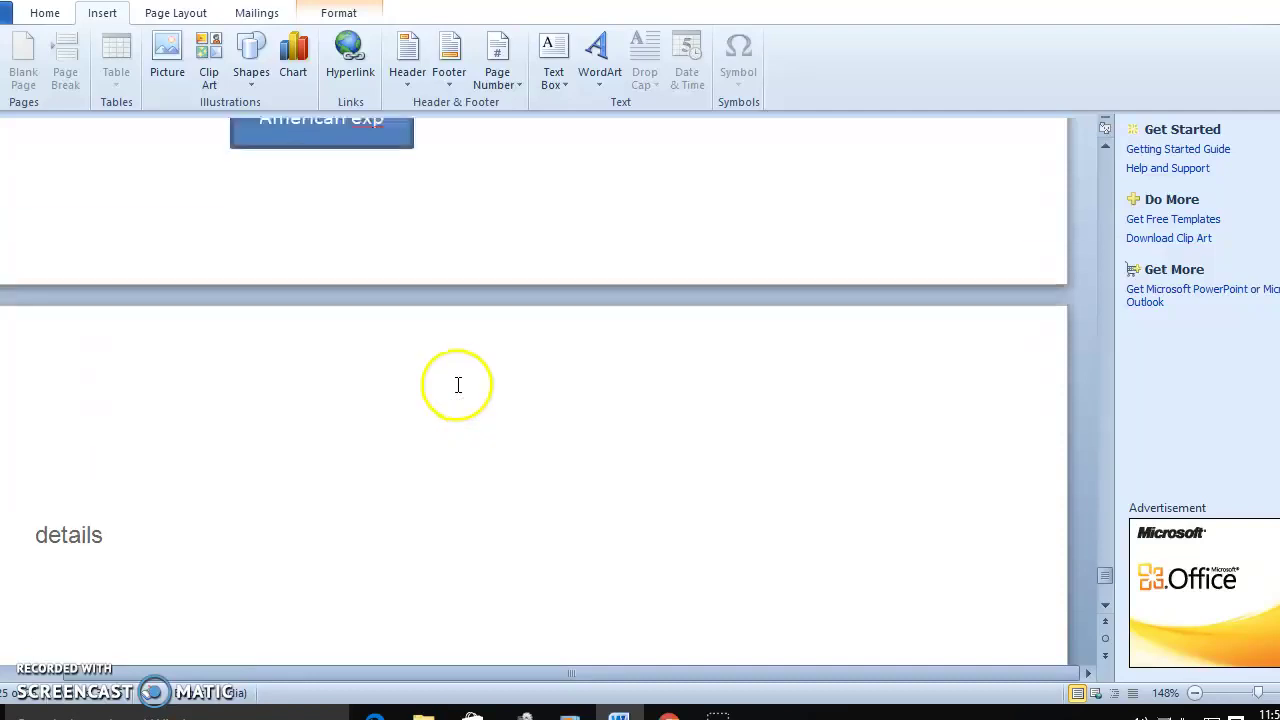
scroll(360, 420, "up", 3)
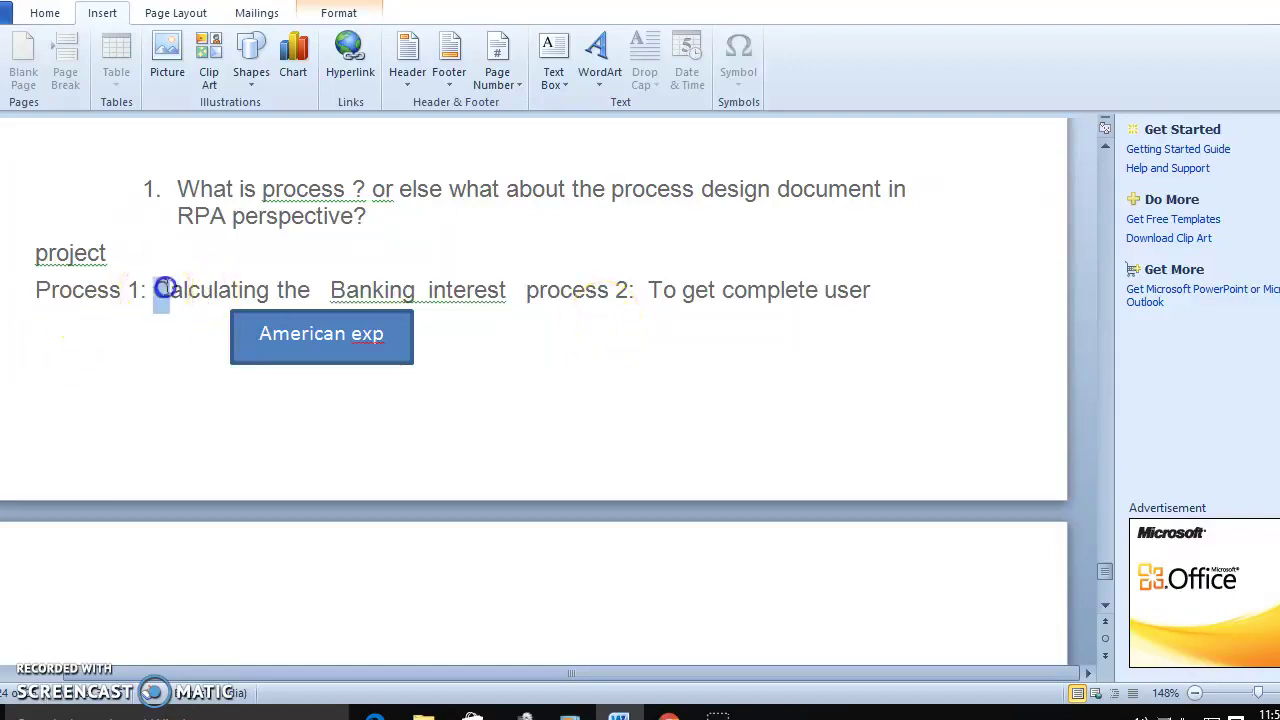
left_click(160, 288, "shift")
left_click_drag(369, 272, 563, 303)
left_click(563, 303)
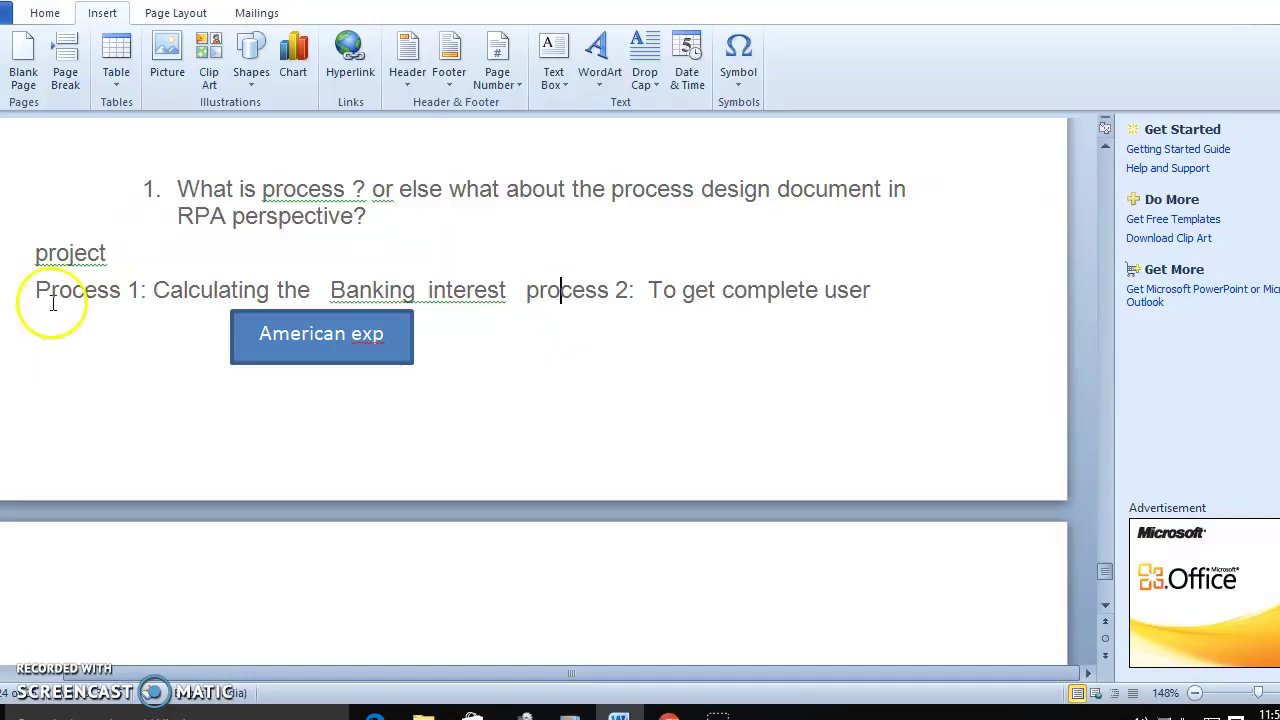
mouse_move(148, 295)
left_mouse_down()
mouse_move(580, 294)
mouse_move(131, 263)
mouse_move(152, 285)
left_mouse_up()
left_click(558, 303)
left_click(497, 305)
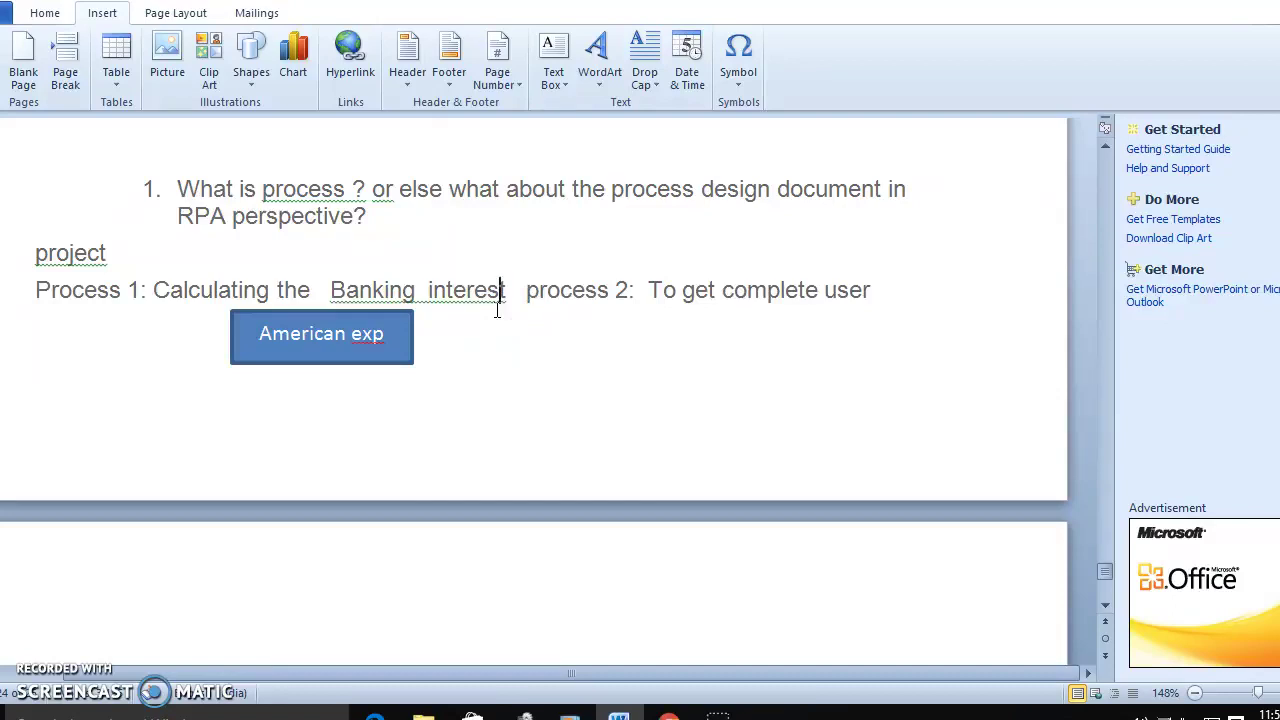
Step: Append a dash to the "project" line below the question
left_click(231, 262)
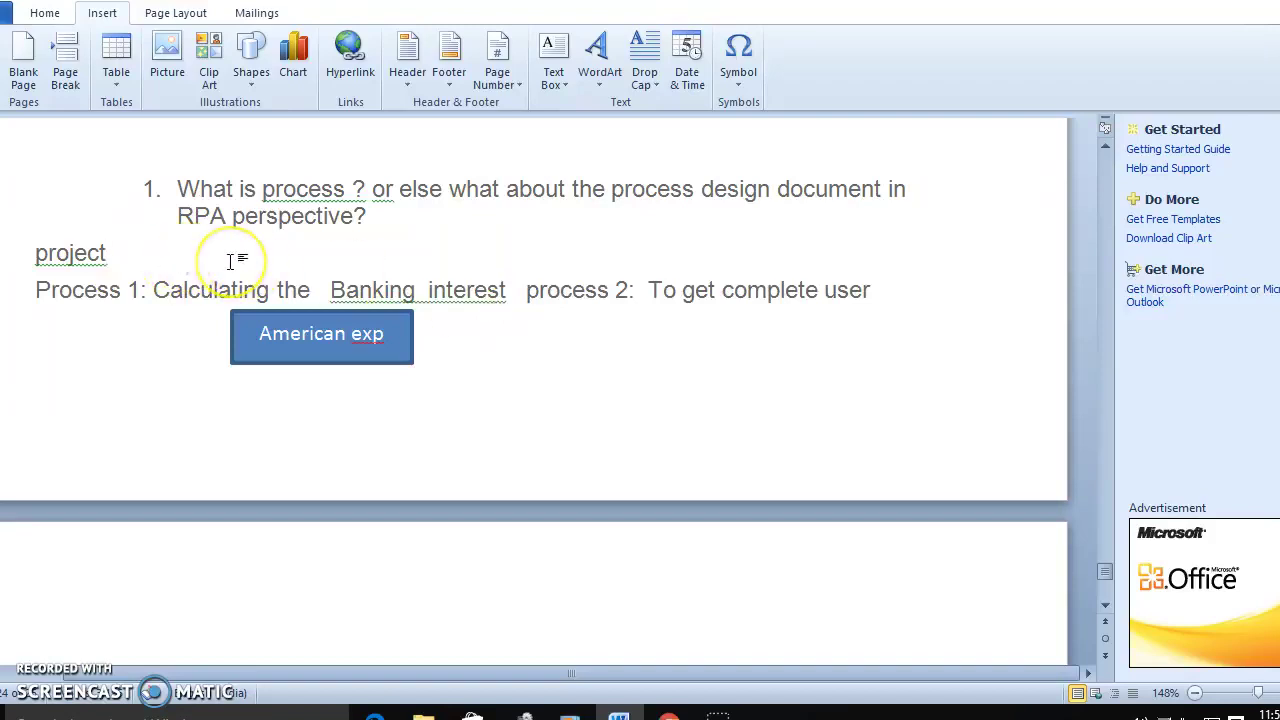
type("-")
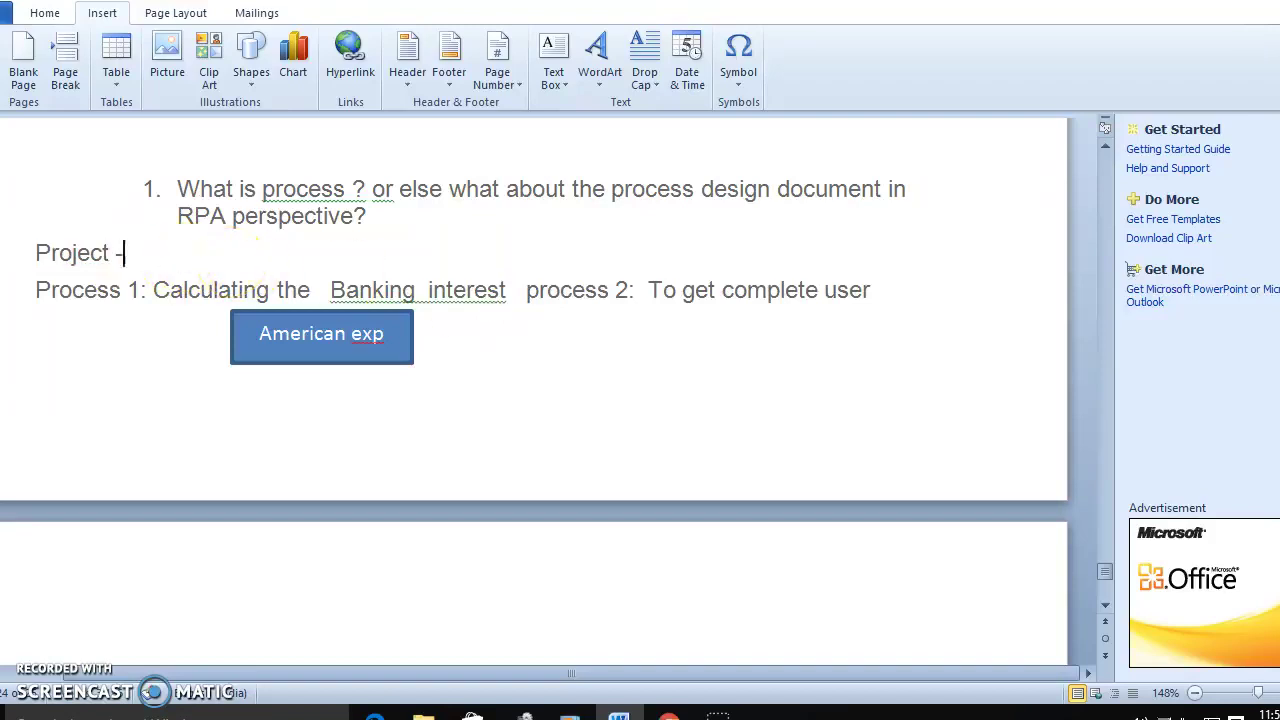
Step: Insert several blank lines between "details" and question 10 on the following page
scroll(366, 420, "down", 10)
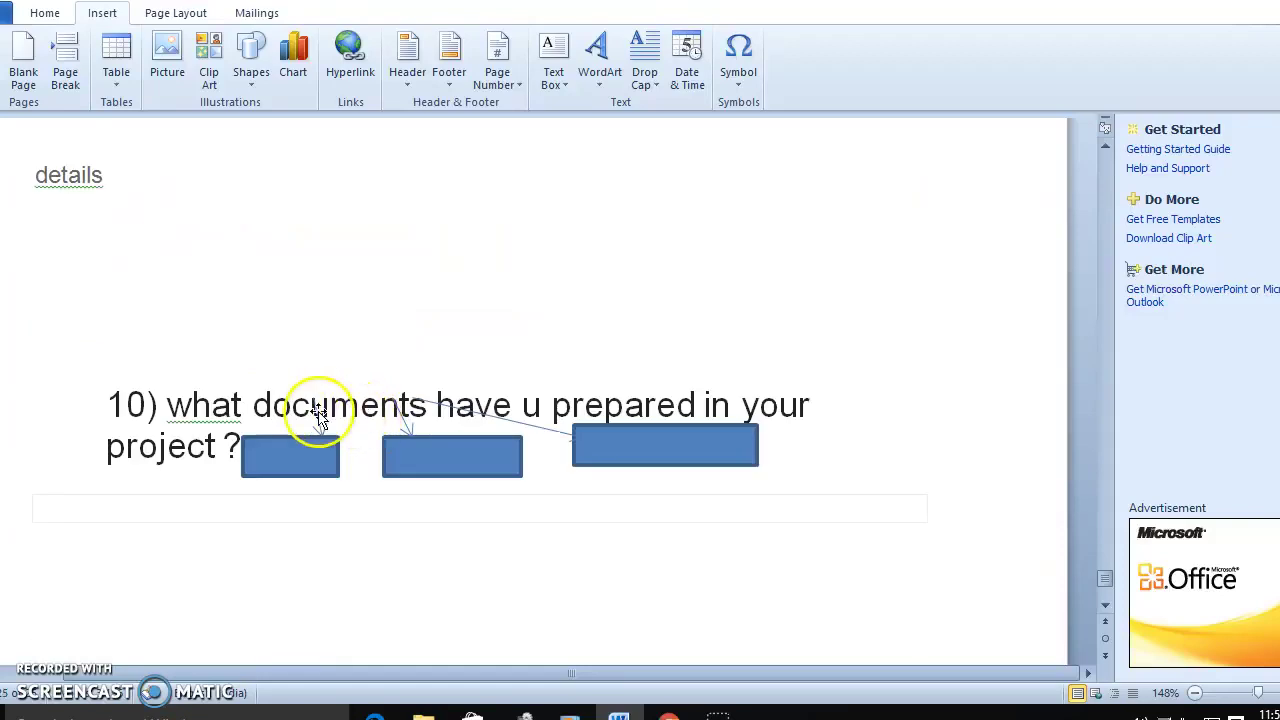
left_click(259, 309)
left_click(352, 332)
key("Return")
key("Return")
key("Return")
key("Return")
key("Return")
key("Return")
key("Return")
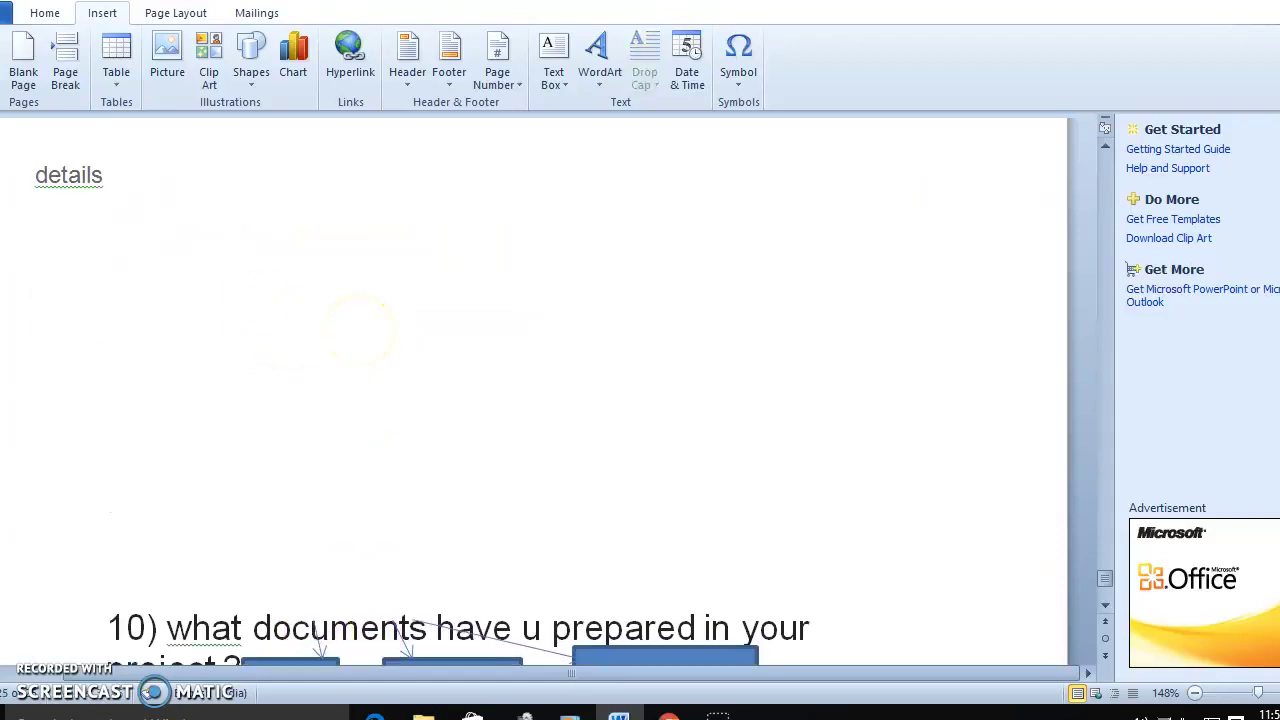
Step: Write "Process –Individual developers will work and complete the RPA development ." in the blank area below "details" and end the line
left_click(316, 354)
type("Process -Individual developer")
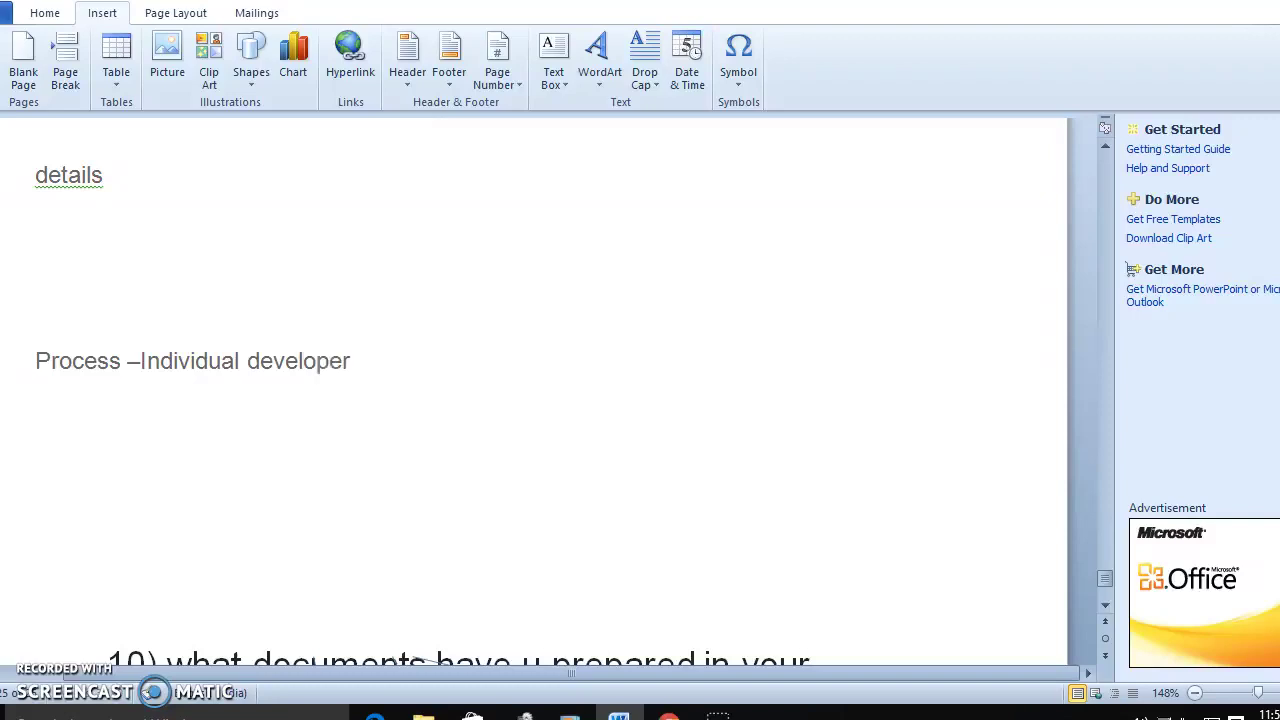
type("s will work and complete the R")
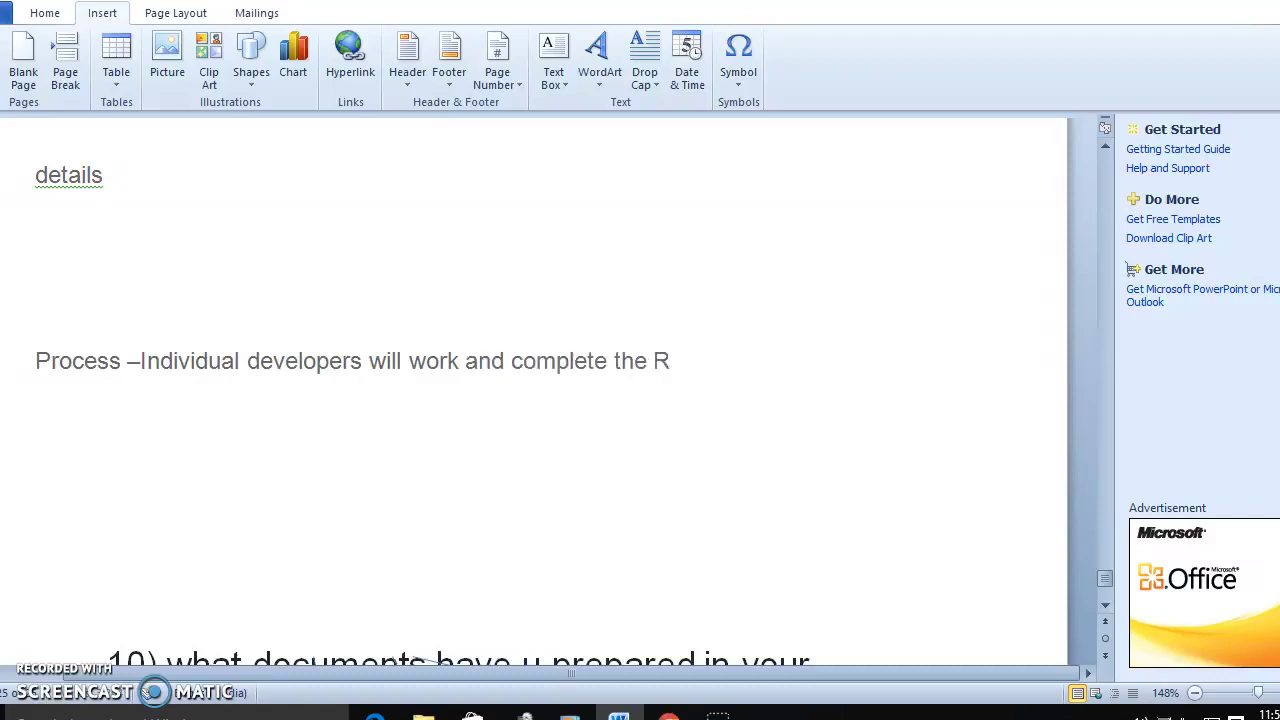
type("PA develop")
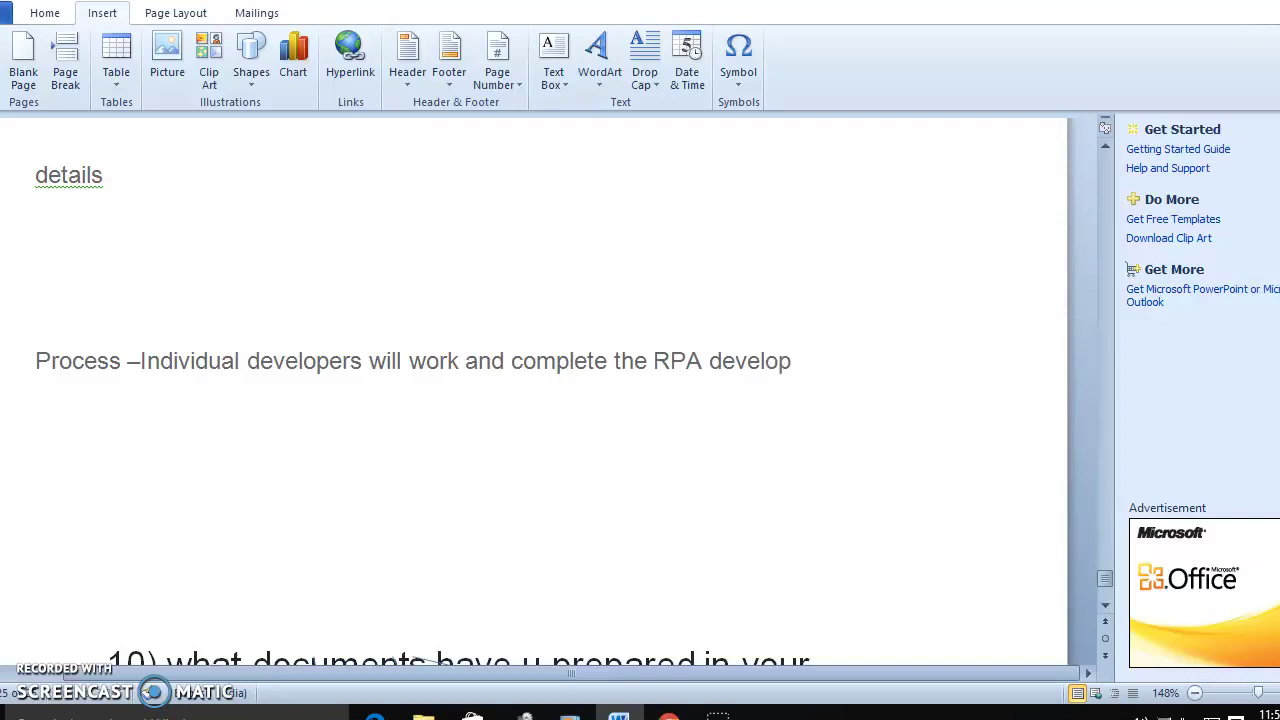
type("ment .")
key("Return")
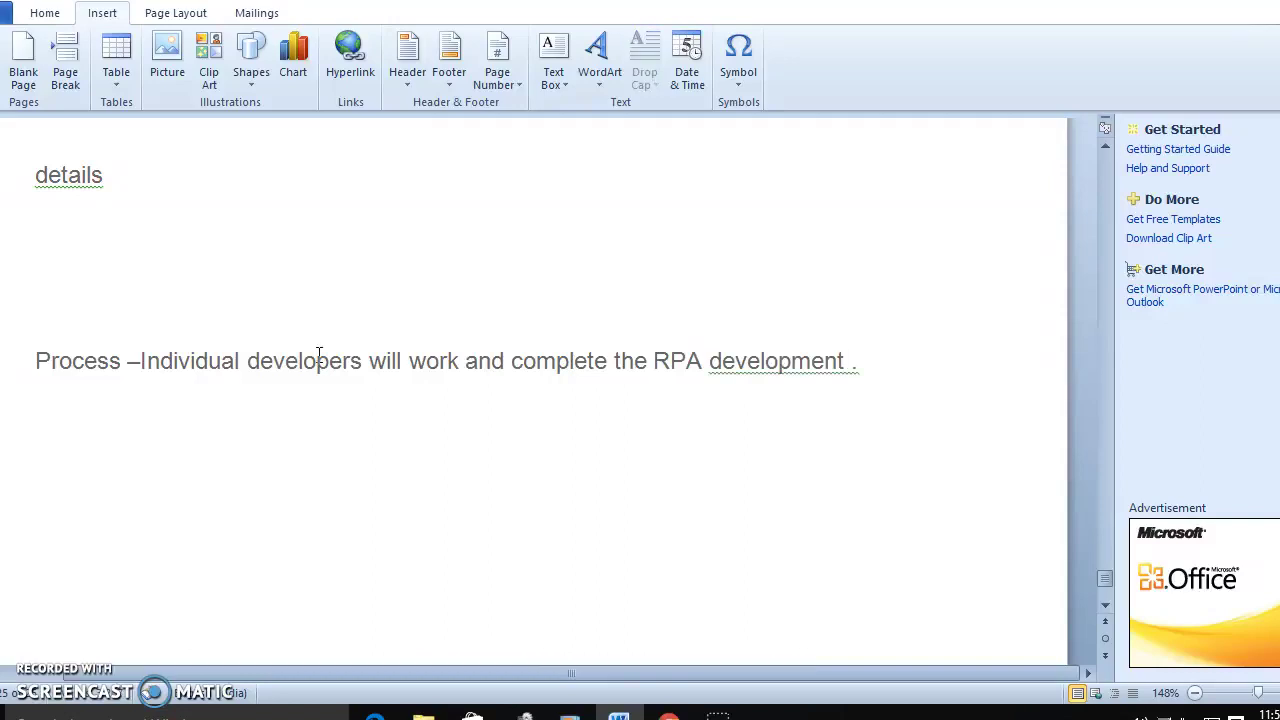
Step: Write "Process design doc - Applications interaction" on the line below the Process definition
type("Process design doc -")
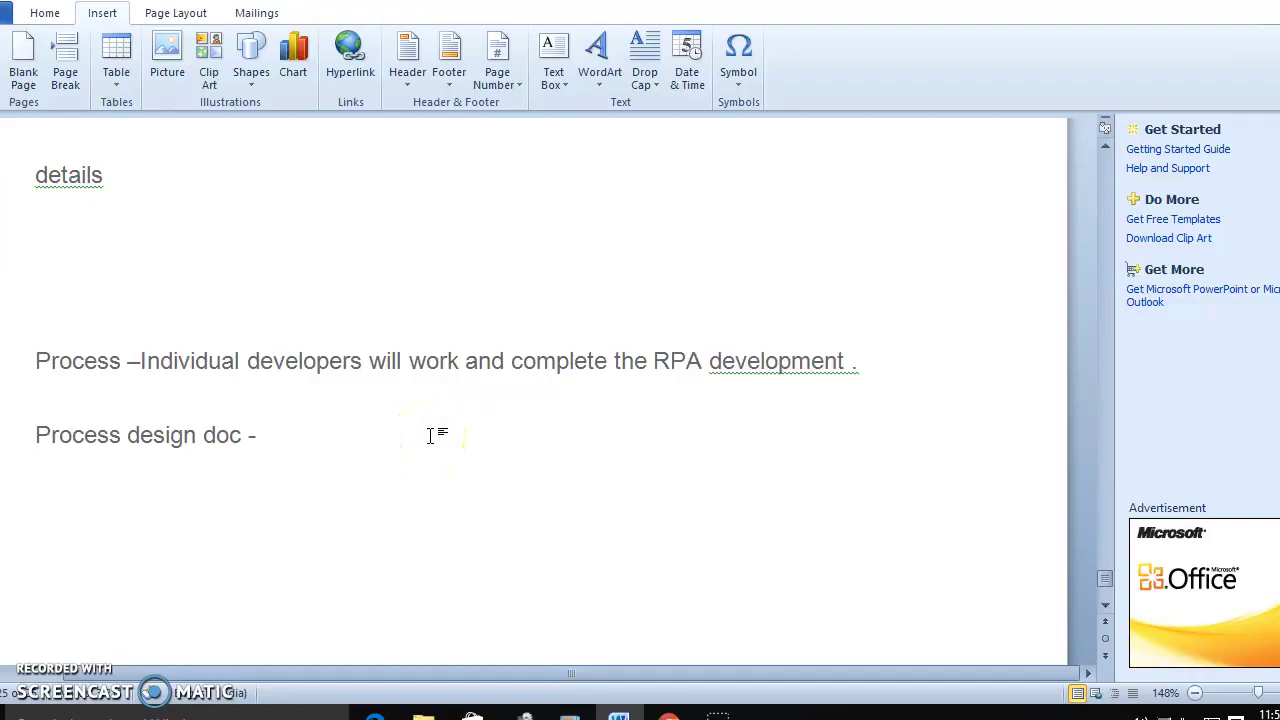
type("APpli")
key("BackSpace")
key("BackSpace")
key("BackSpace")
key("BackSpace")
key("BackSpace")
type("APplications interaction")
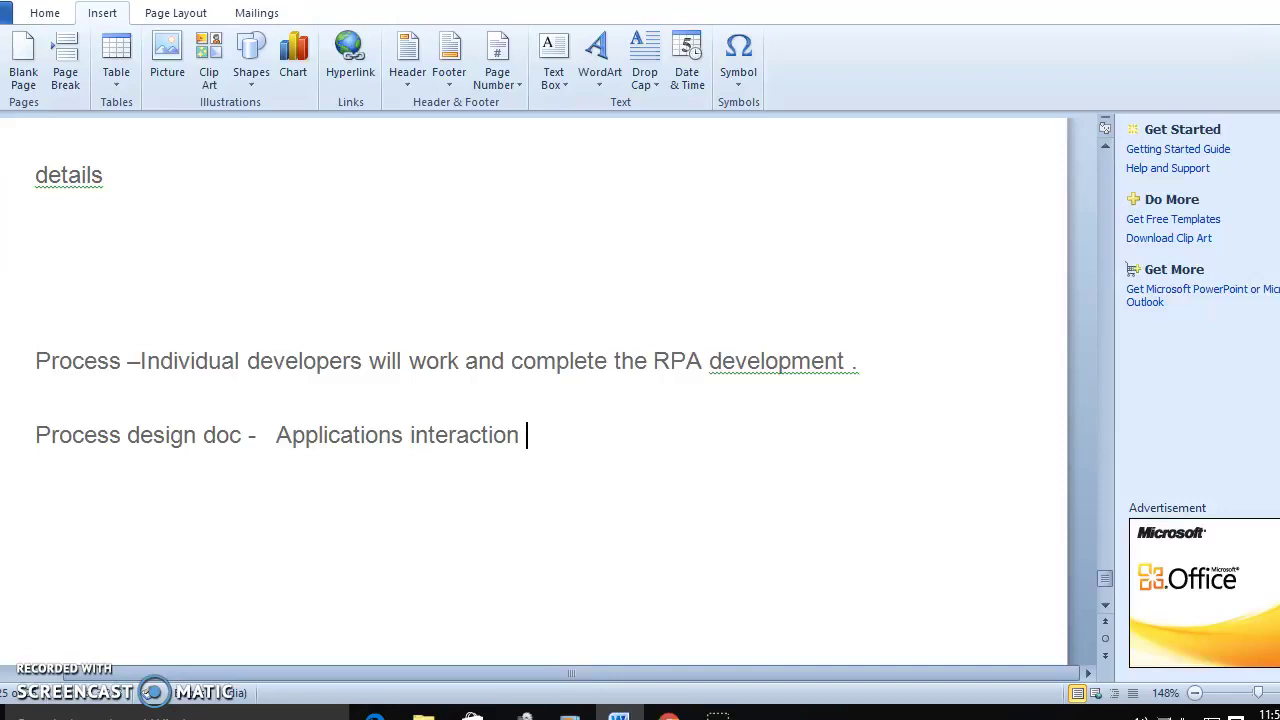
Step: Number "Applications interaction" as "1." and add the line "2,.What are the versions" beneath it
key("Return")
key("Return")
type("What")
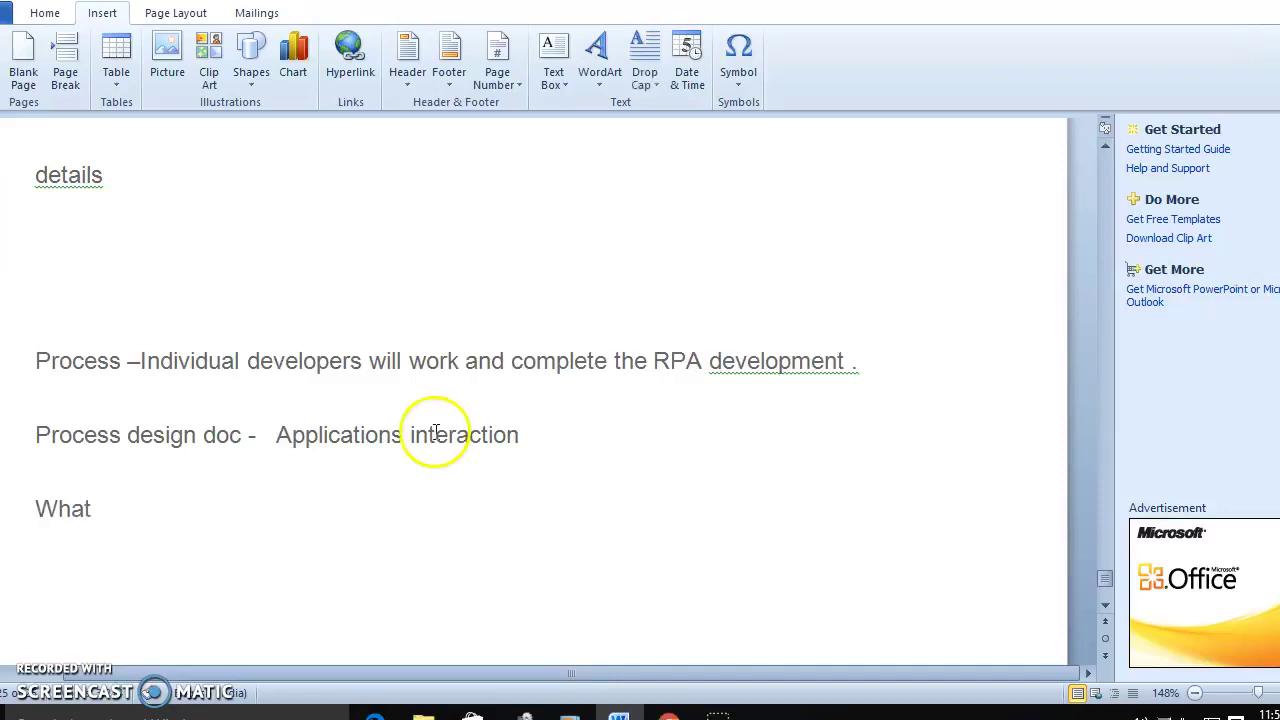
left_click(265, 435)
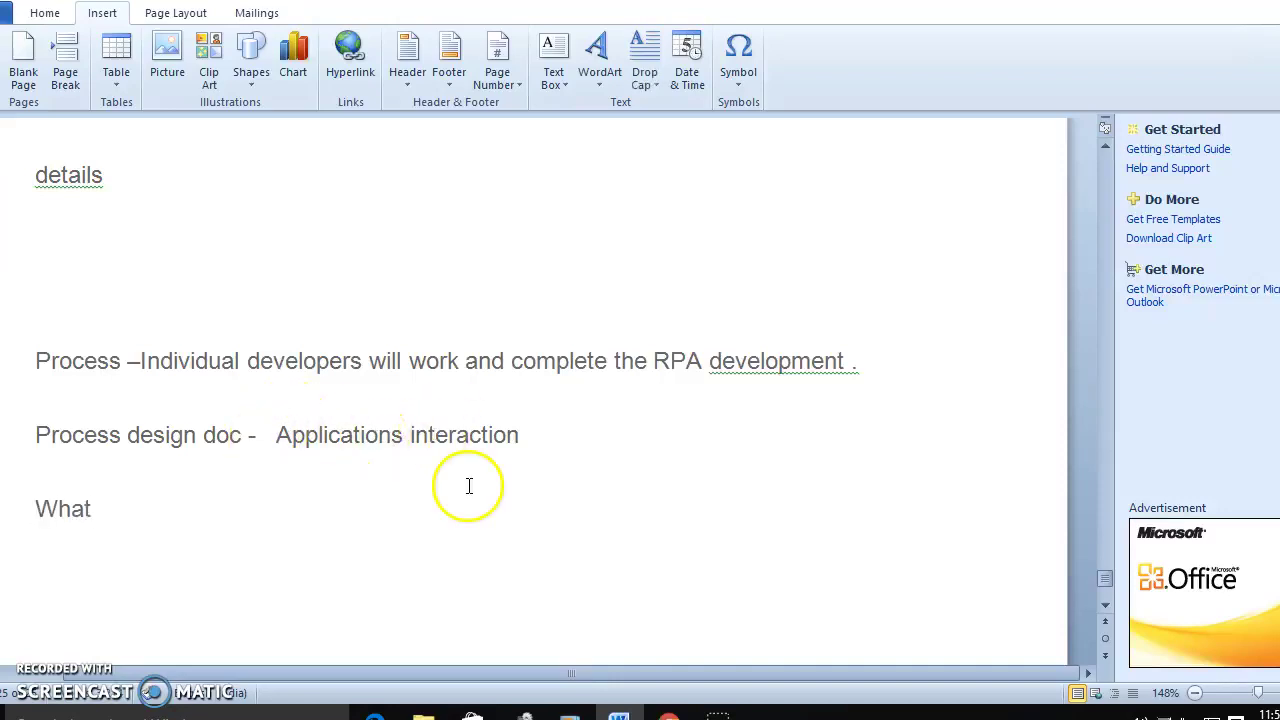
type("1.")
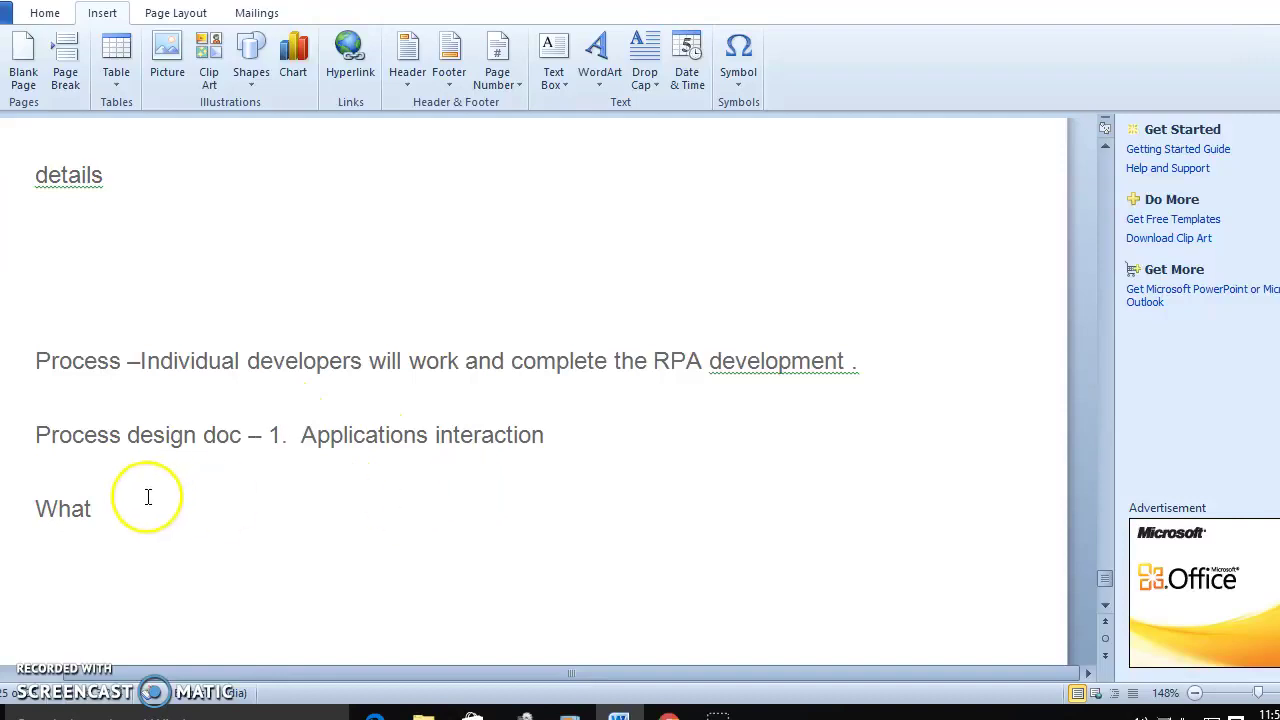
type("are ")
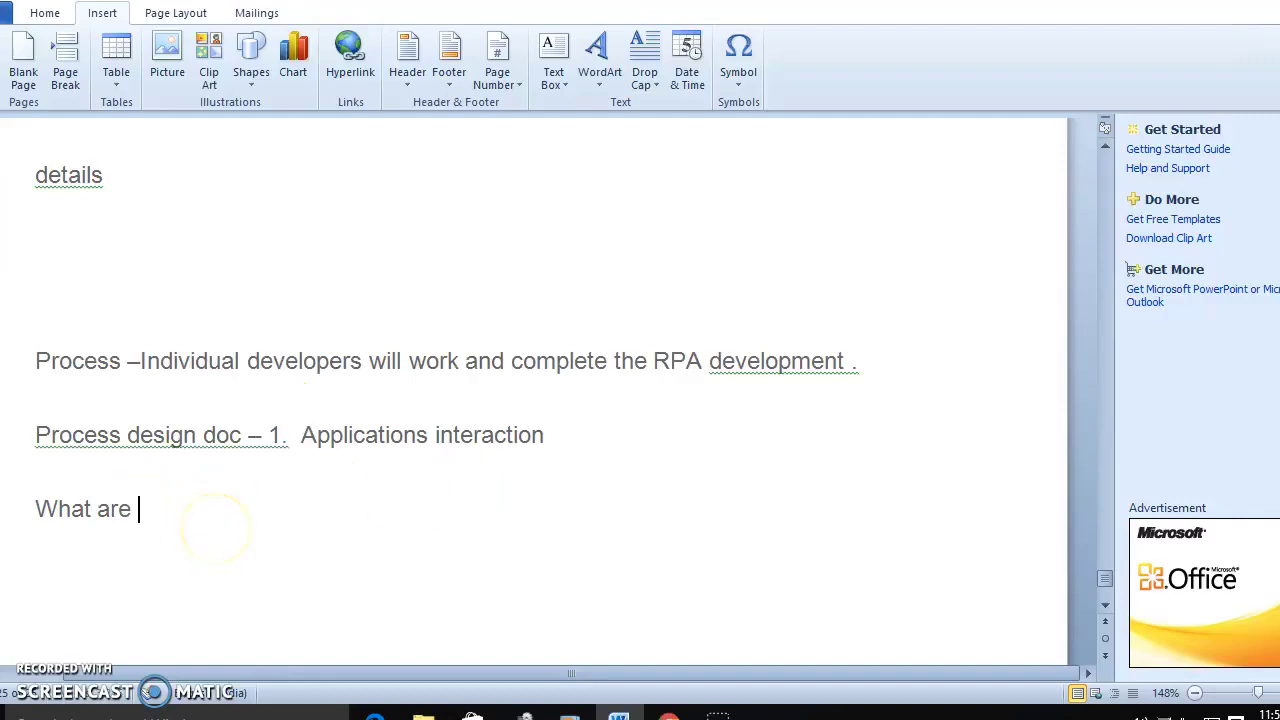
type("the versions")
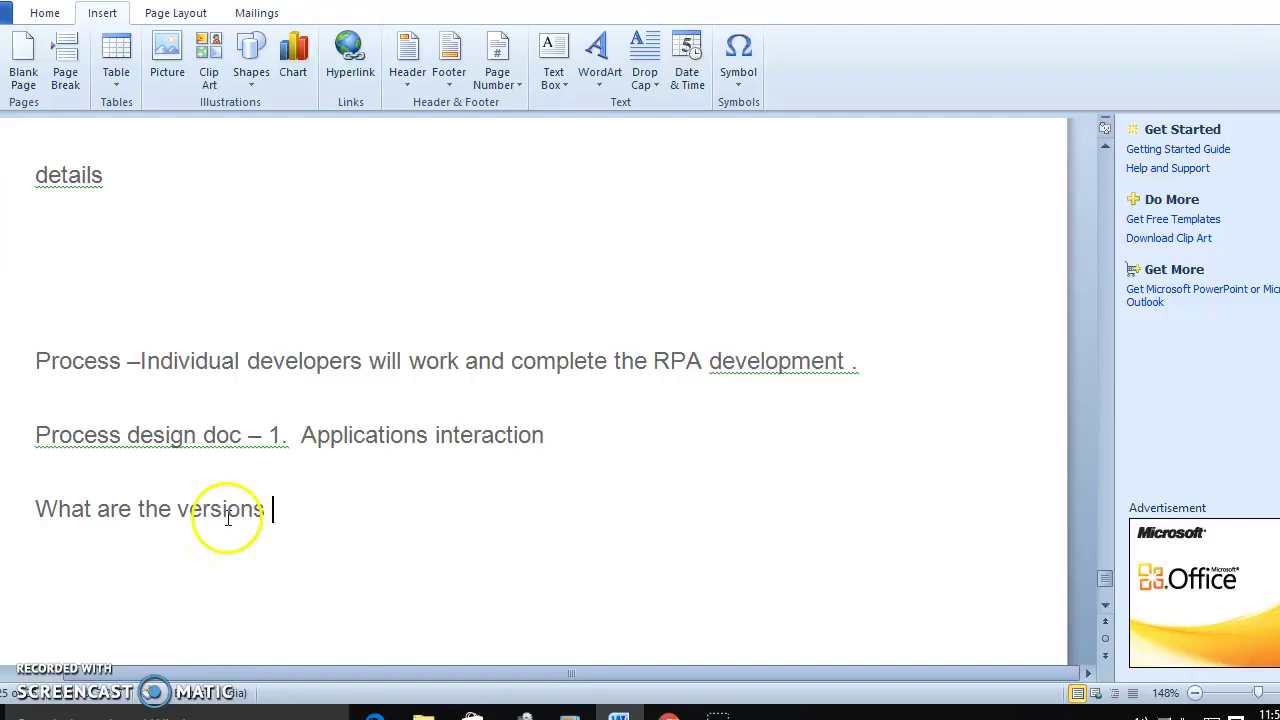
left_click(36, 508)
type("2,.")
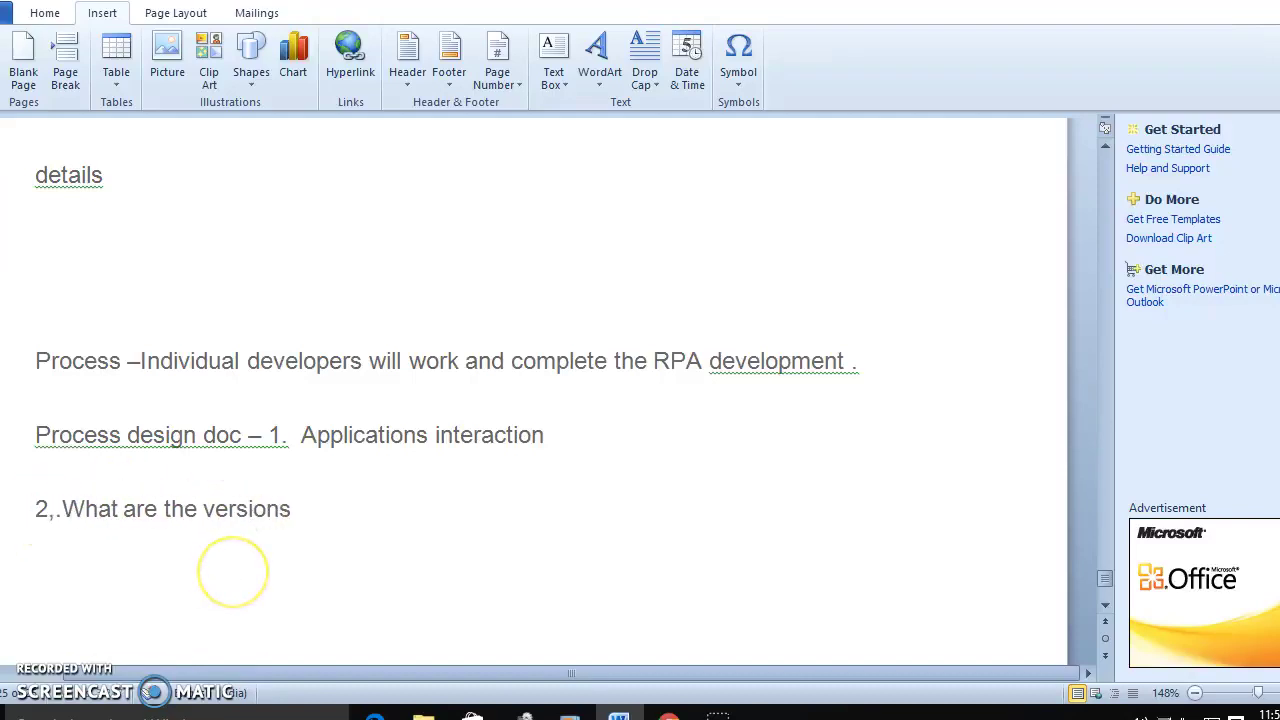
Step: Append "3,How process will look,like" after "What are the versions" and end the line
left_click(320, 508)
type("3,Hpow")
key("BackSpace")
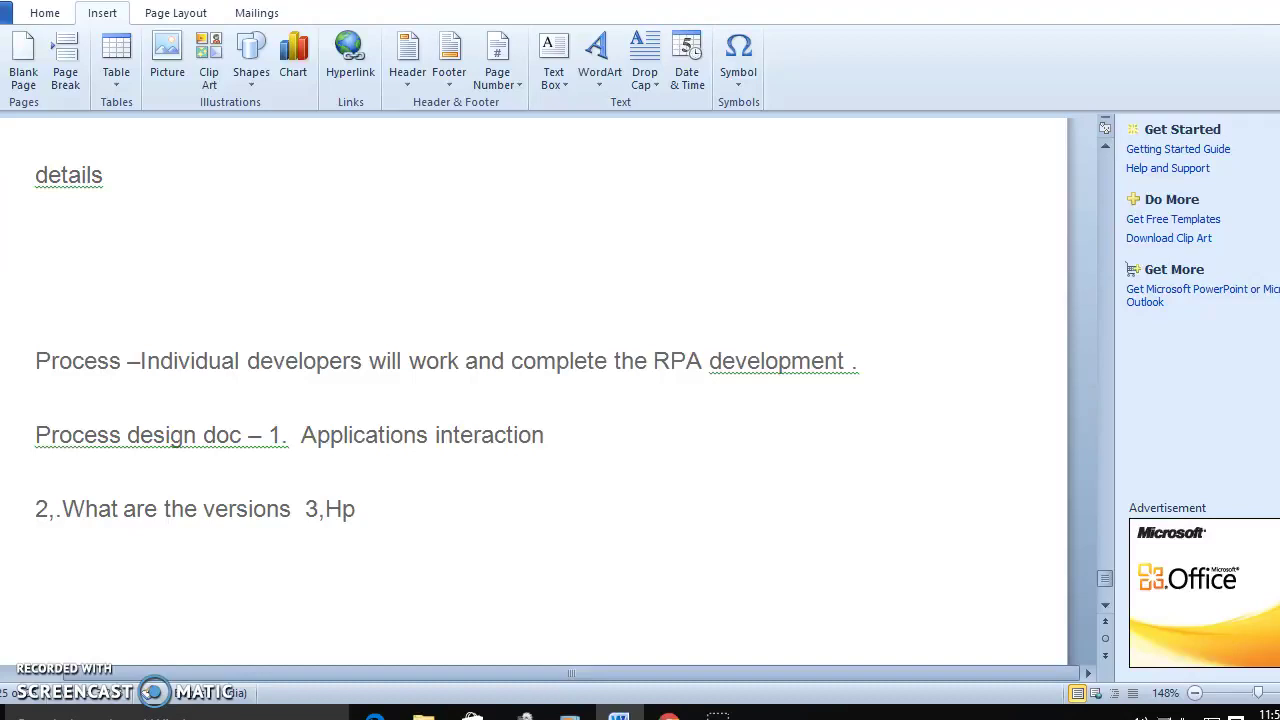
key("BackSpace")
type("ow process will look,like")
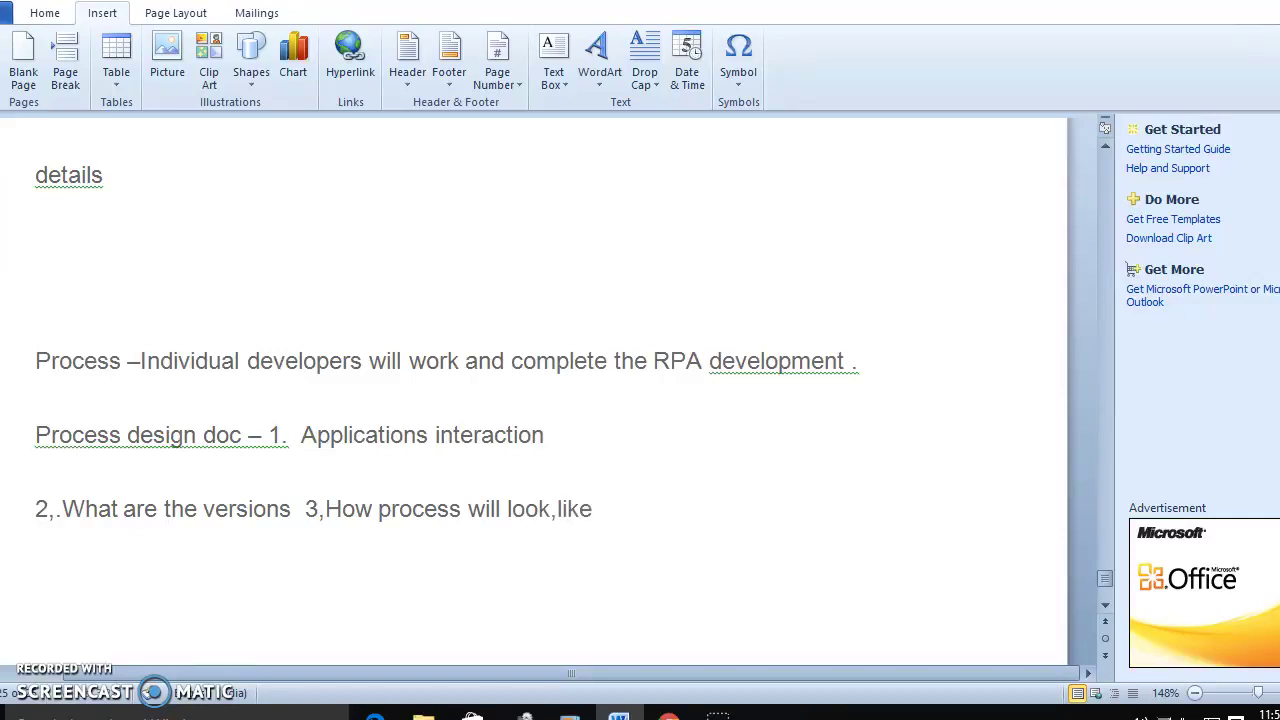
key("Return")
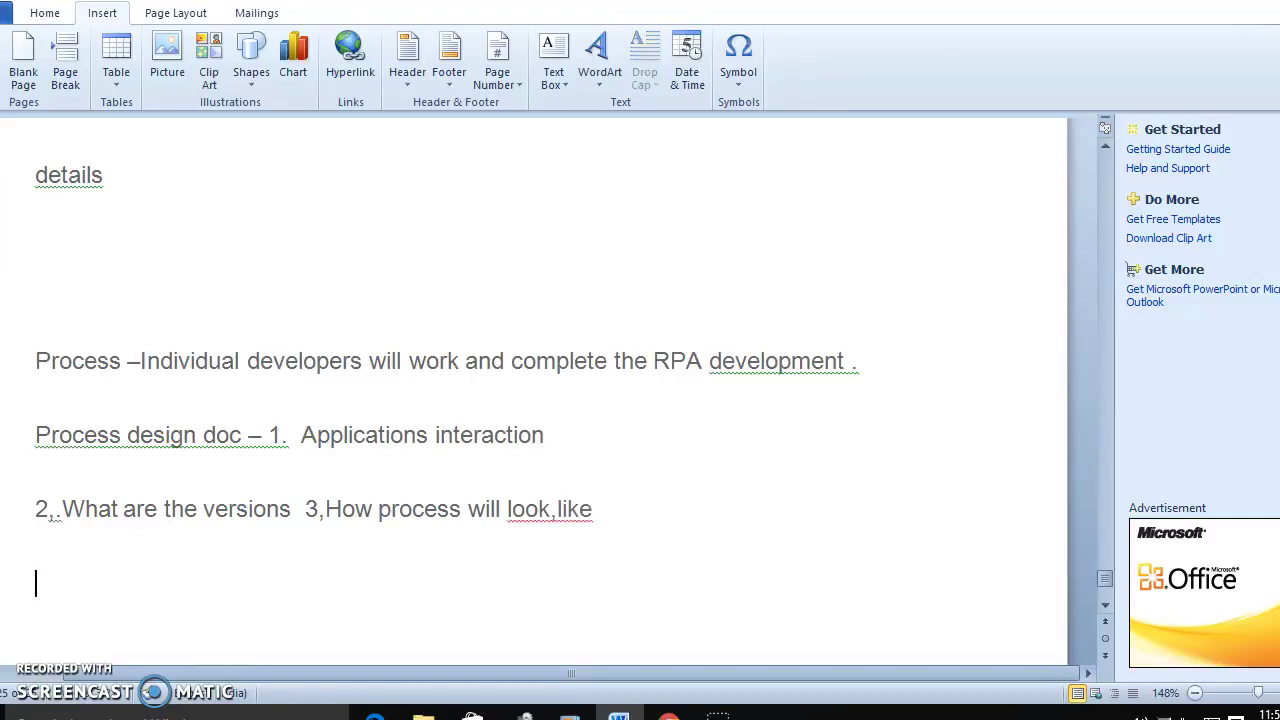
Step: Write the example line "Ex: AS IS and To Be process" below the numbered points and leave one new line
type("Ex: AS IS")
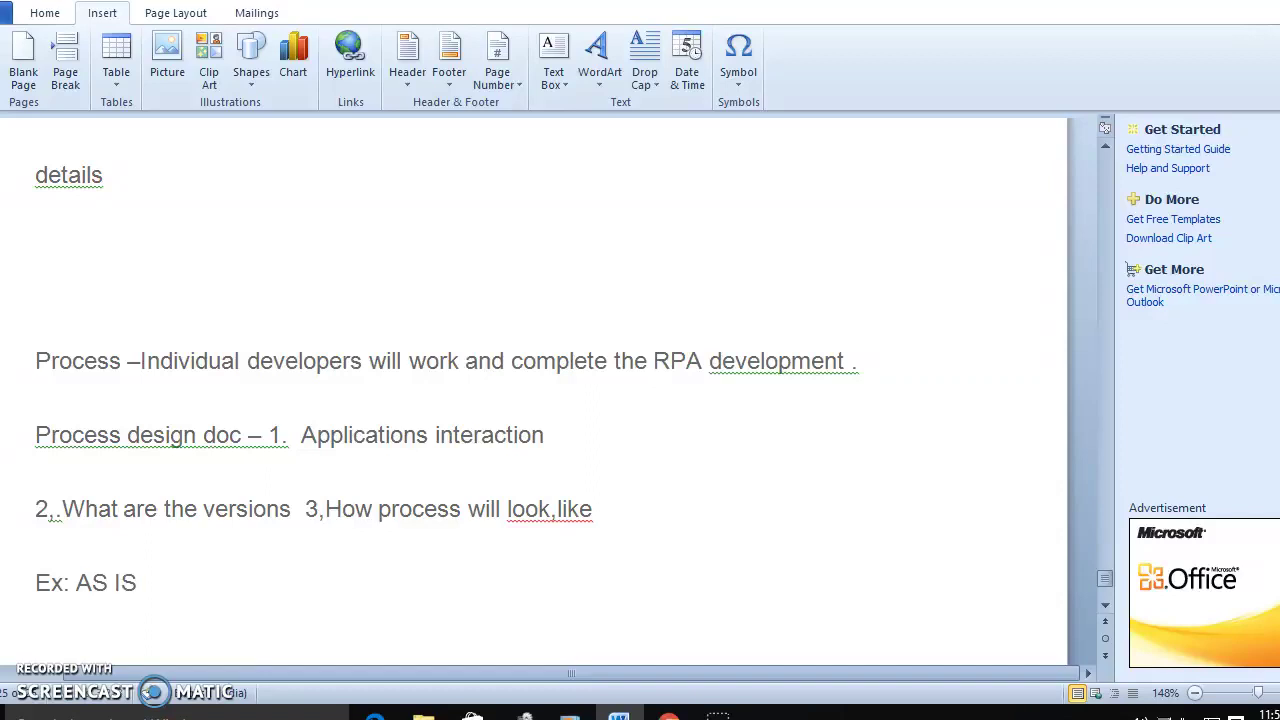
type(" and To Be process")
key("Return")
key("Return")
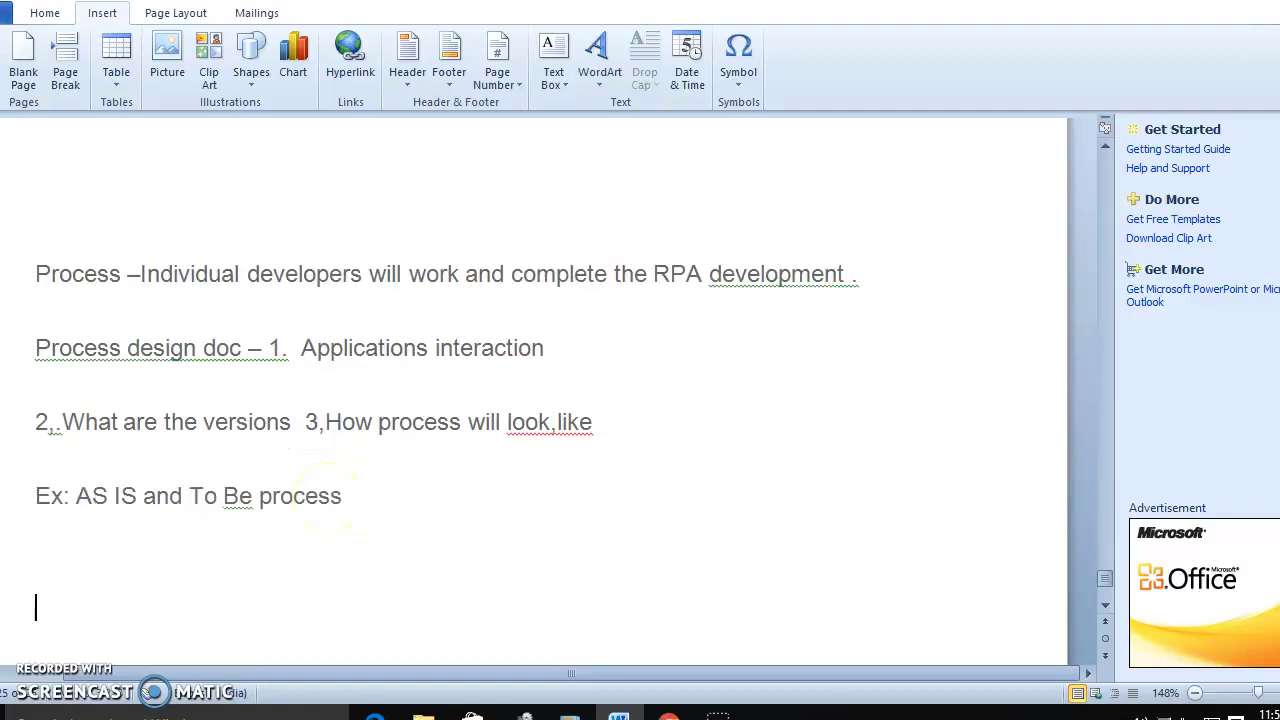
key("BackSpace")
Step: Write "AS IS - How previous system will looks like" below the example line
type("AS ID")
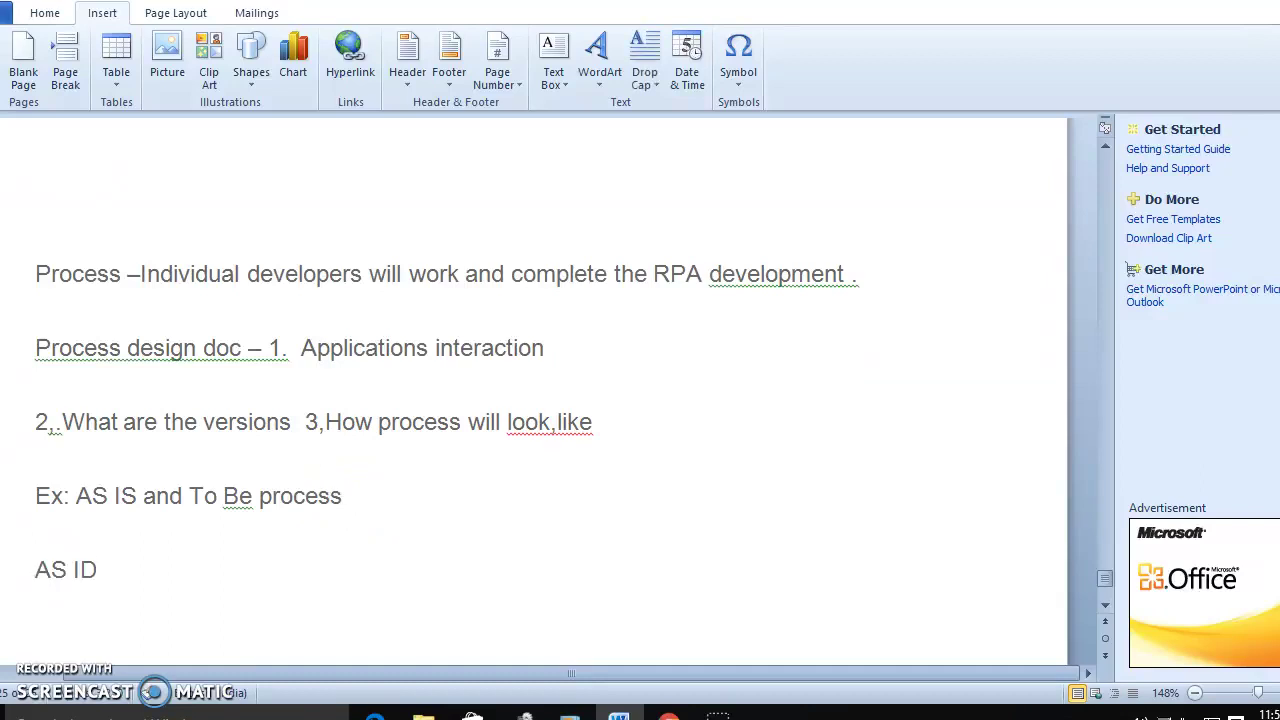
key("BackSpace")
type("S")
type(" -  How previo")
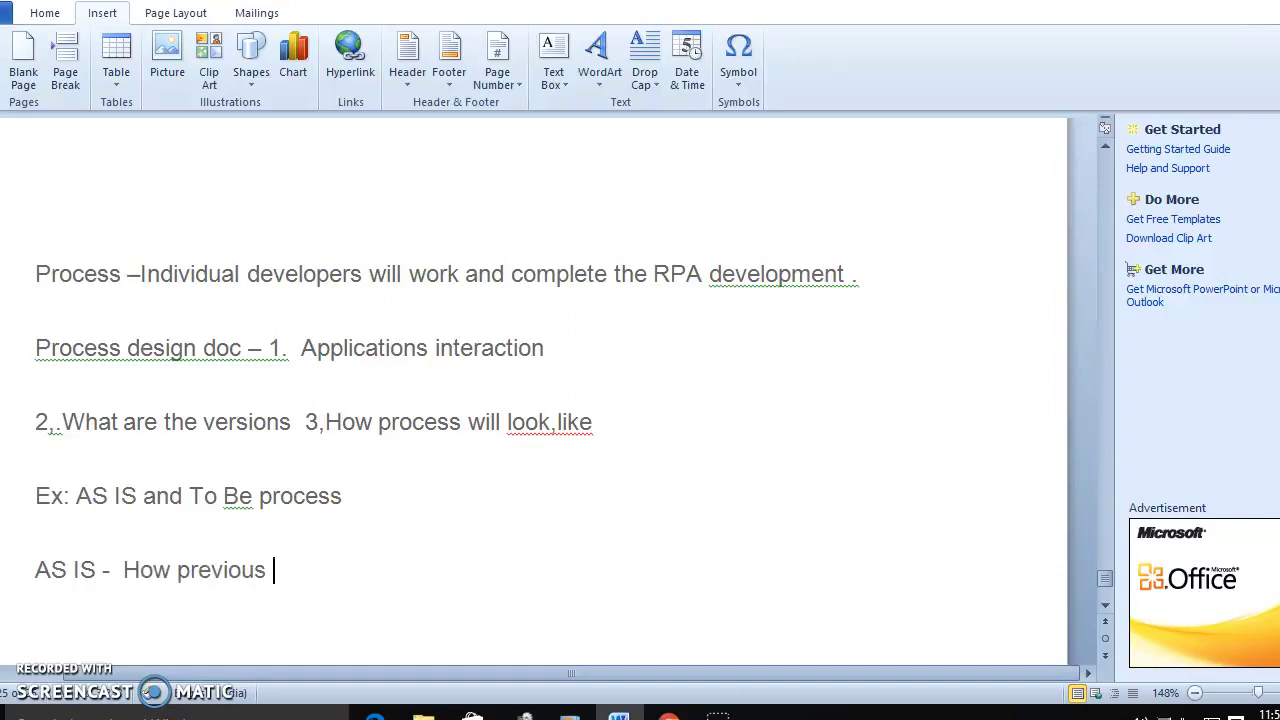
type("us p")
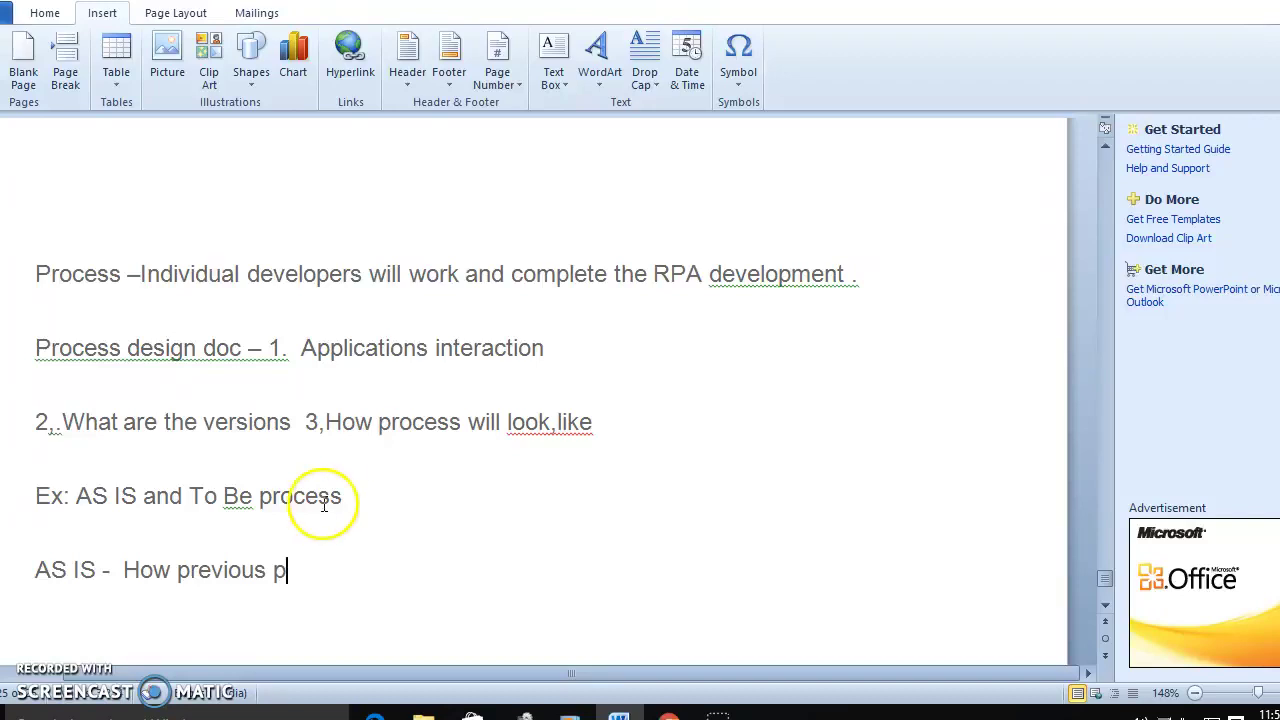
key("BackSpace")
type("automa")
key("BackSpace")
key("BackSpace")
key("BackSpace")
key("BackSpace")
key("BackSpace")
key("BackSpace")
type("syst")
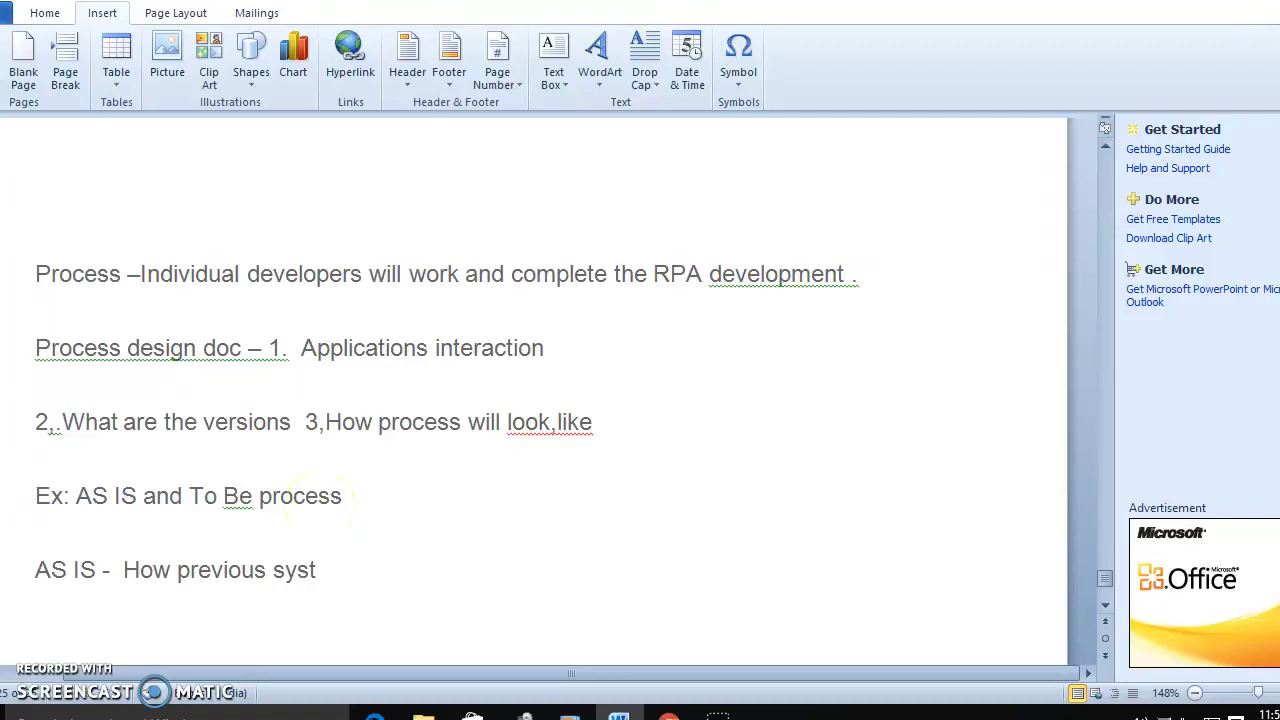
type("em wil")
type("l looks")
type(" like ")
Step: Write "TO bE_How automation will change this process" below the AS IS line and end the line
type("TO")
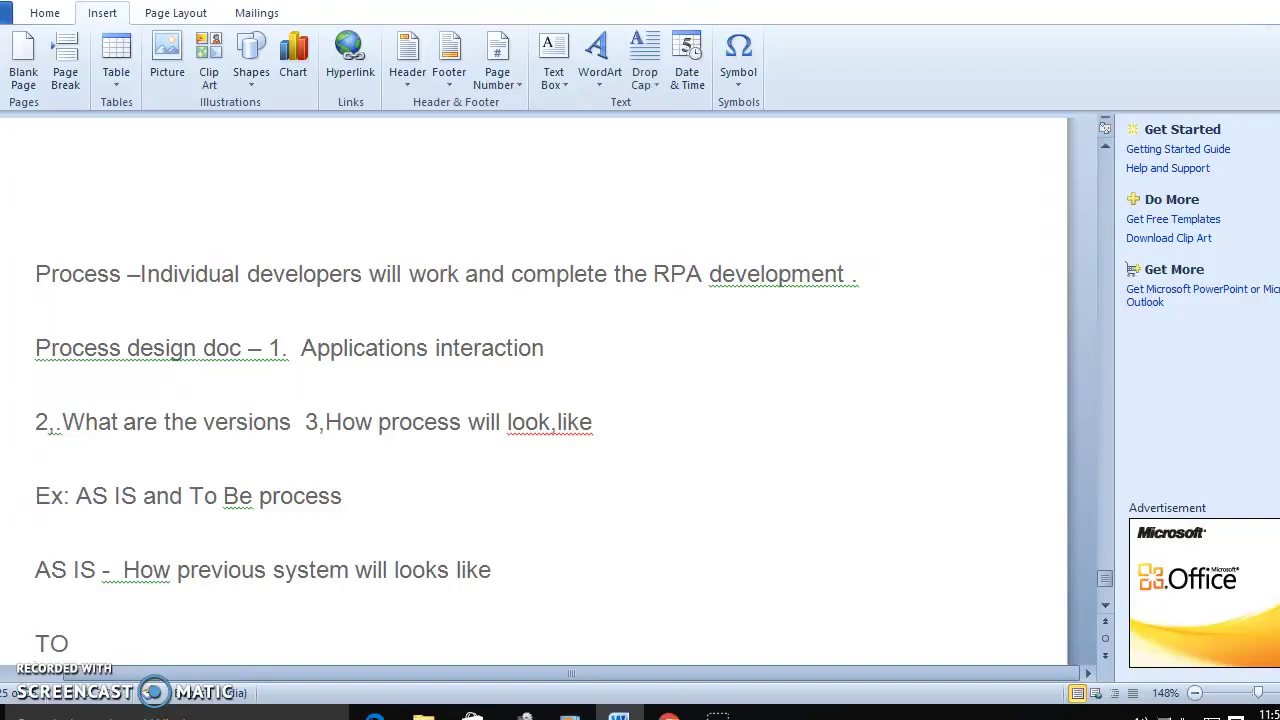
type(" bE_How automat")
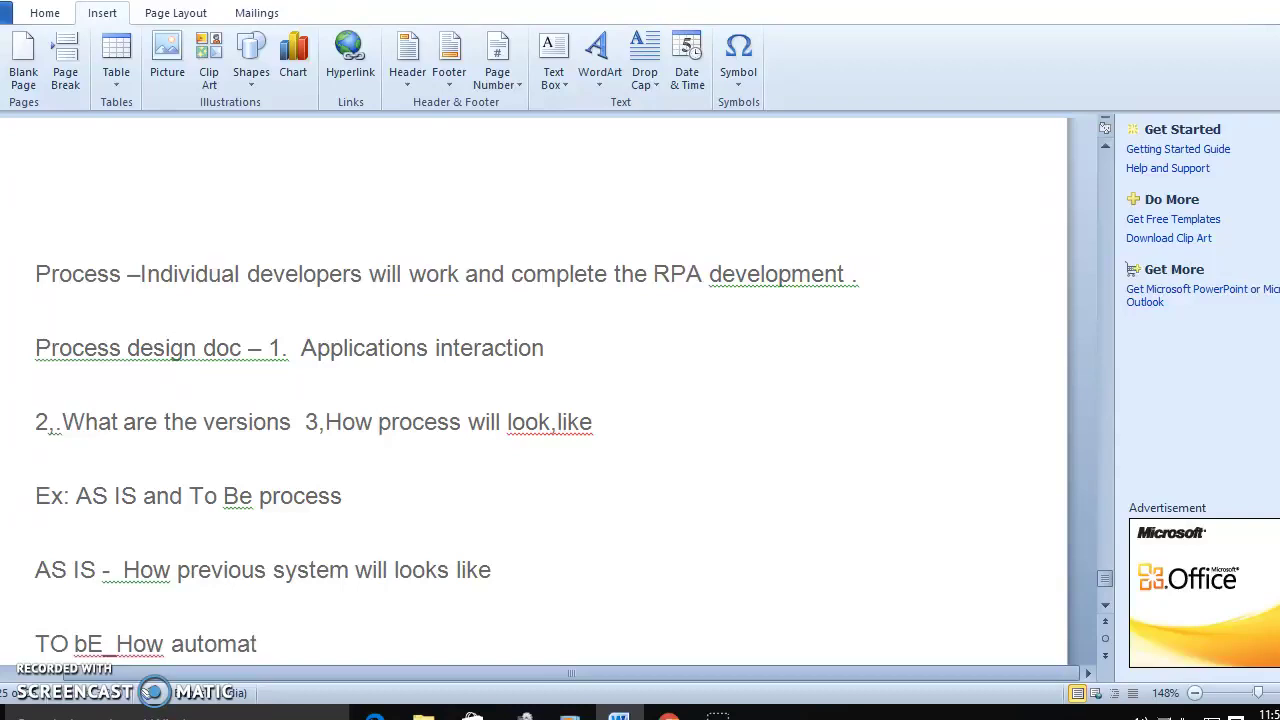
type("ion will change this p")
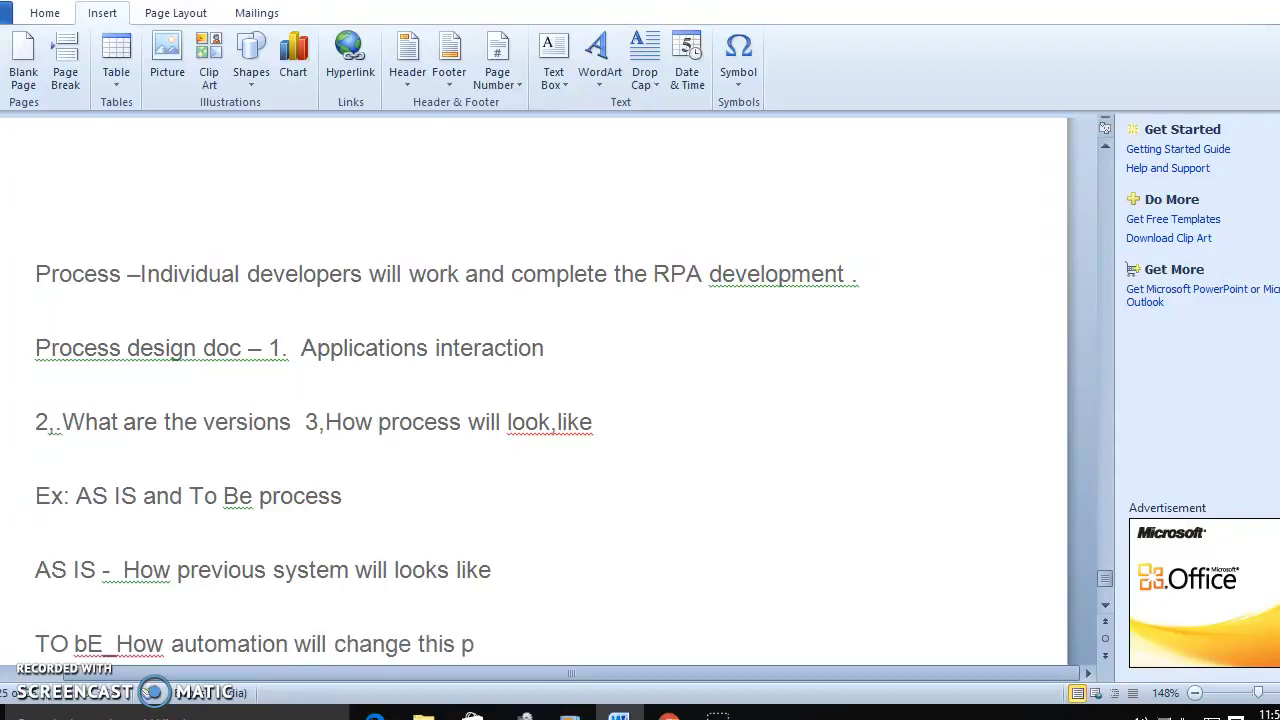
type("rocess")
key("Return")
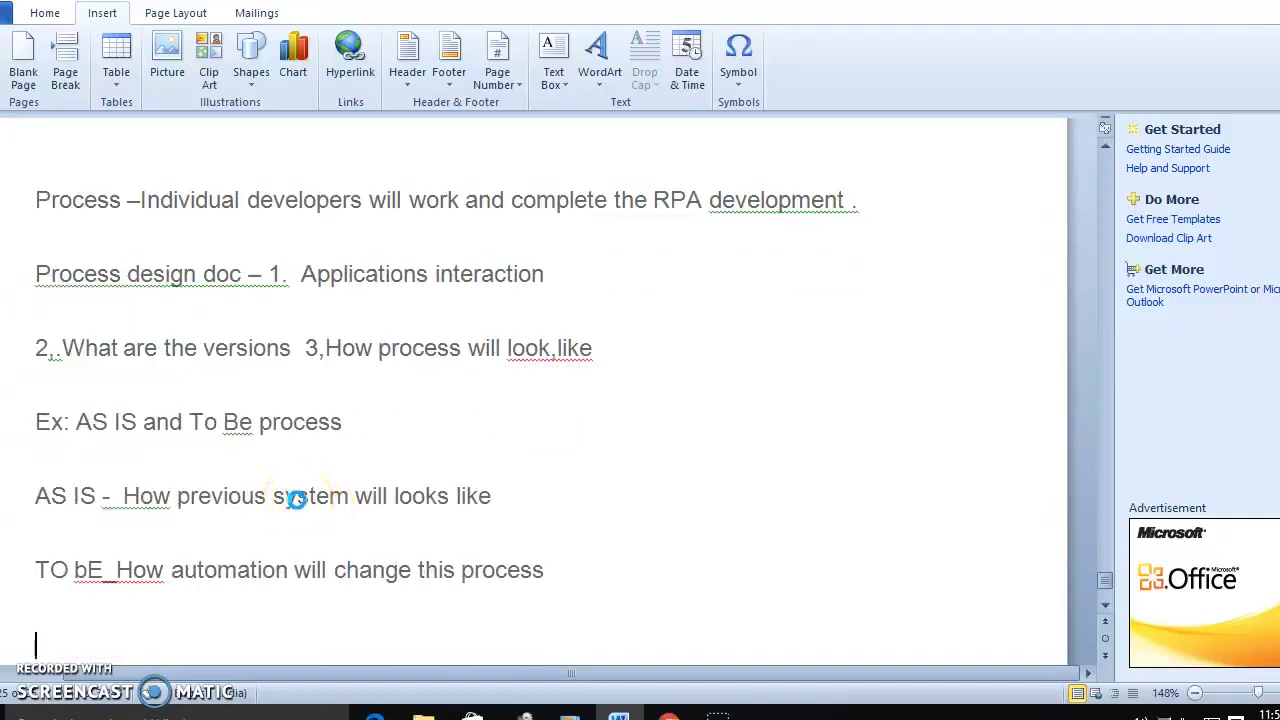
Step: Remove surplus blank lines between the "TO bE" line and question 10
scroll(317, 648, "down", 1)
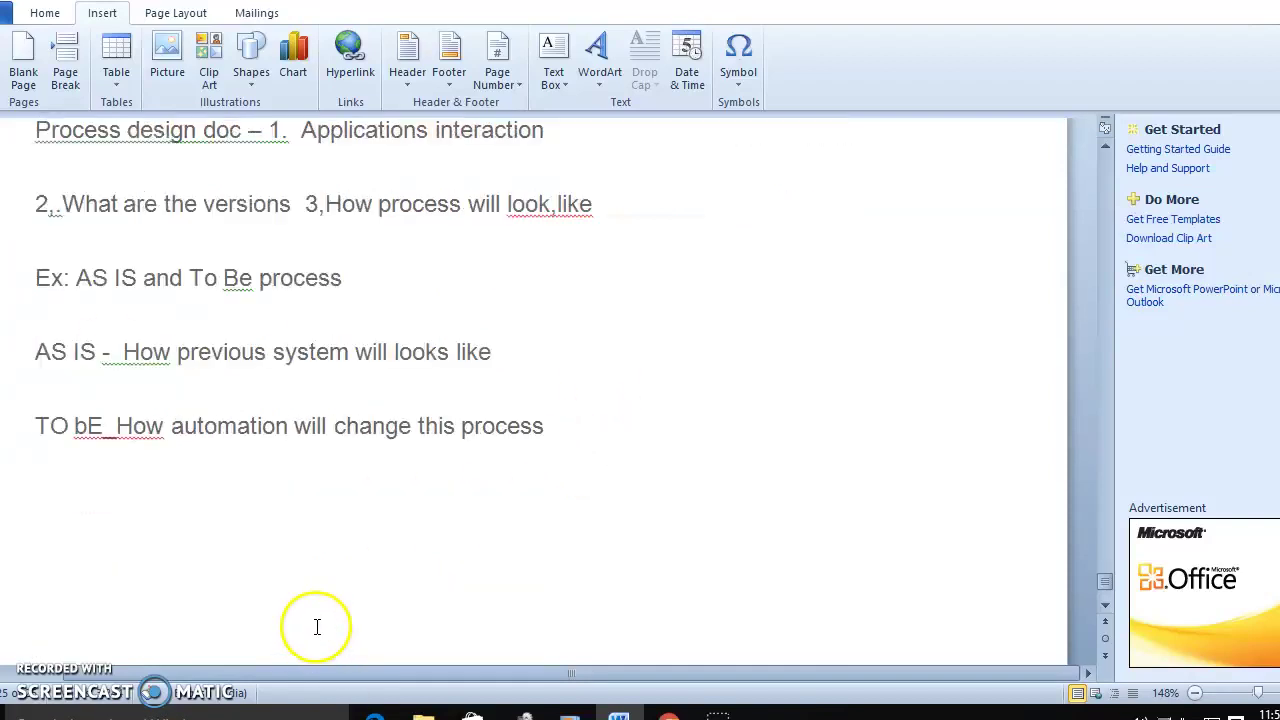
key("BackSpace")
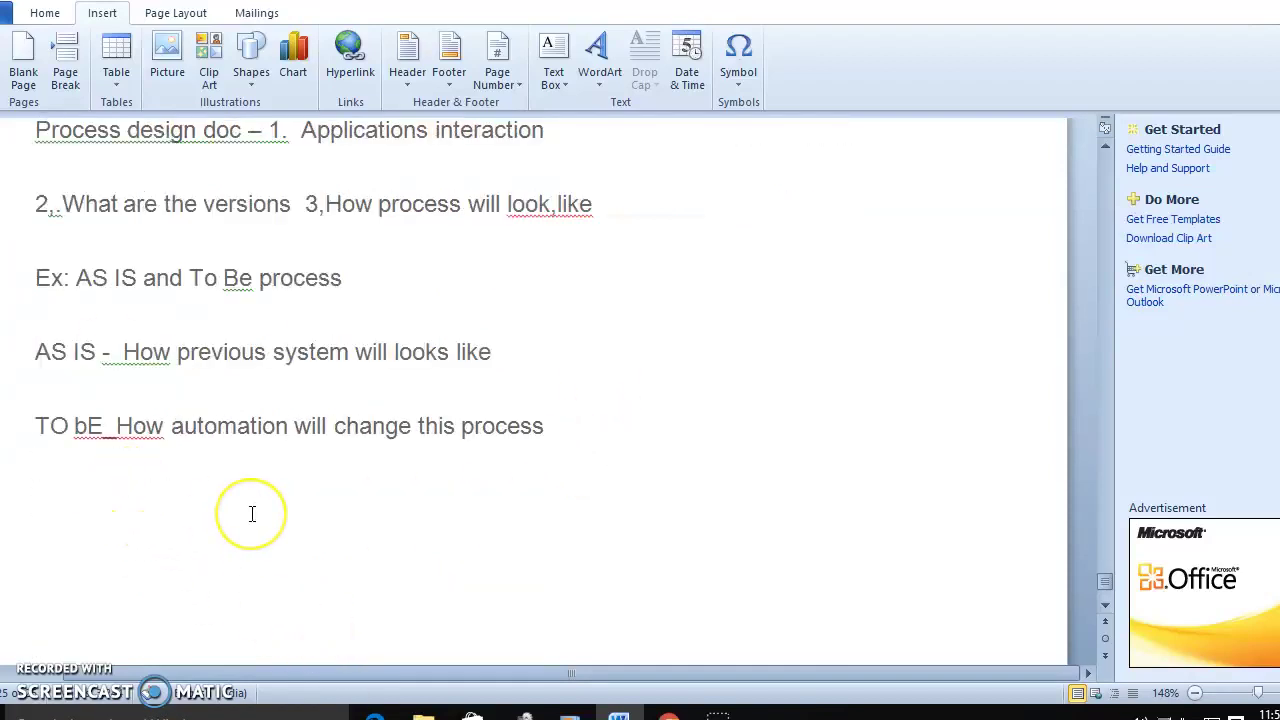
scroll(252, 516, "down", 2)
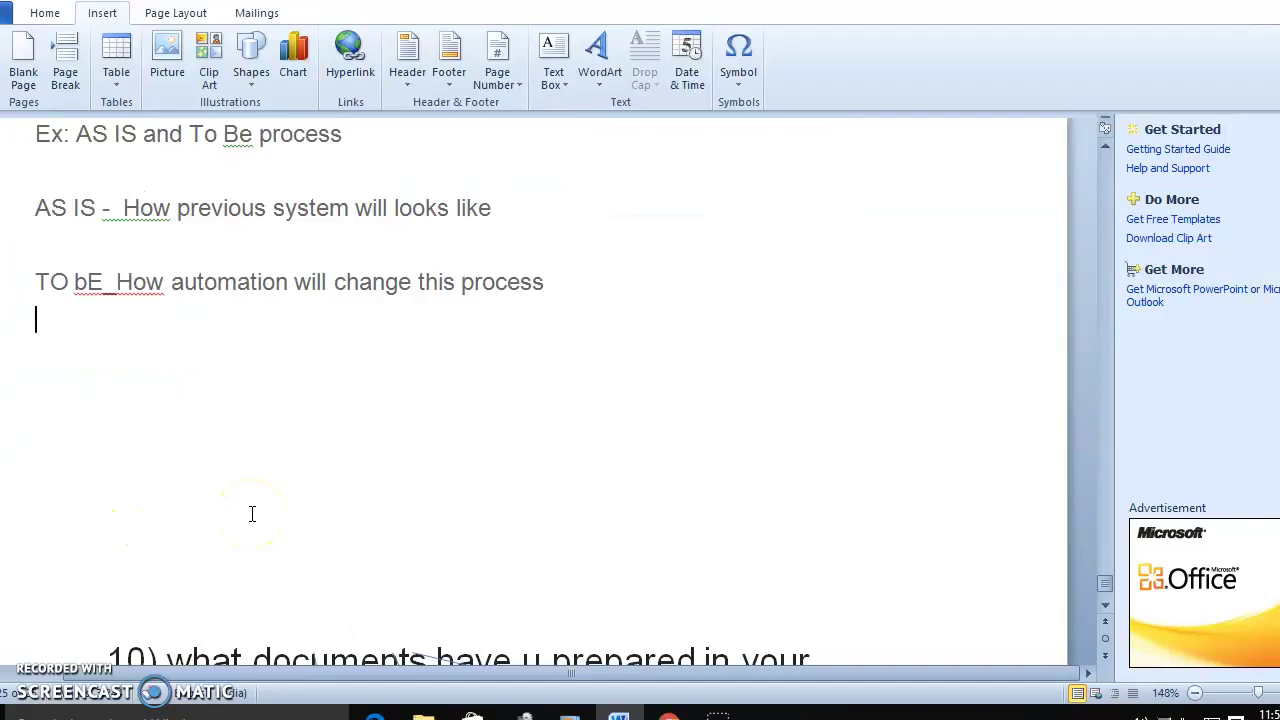
scroll(252, 514, "down", 1)
left_click(163, 278)
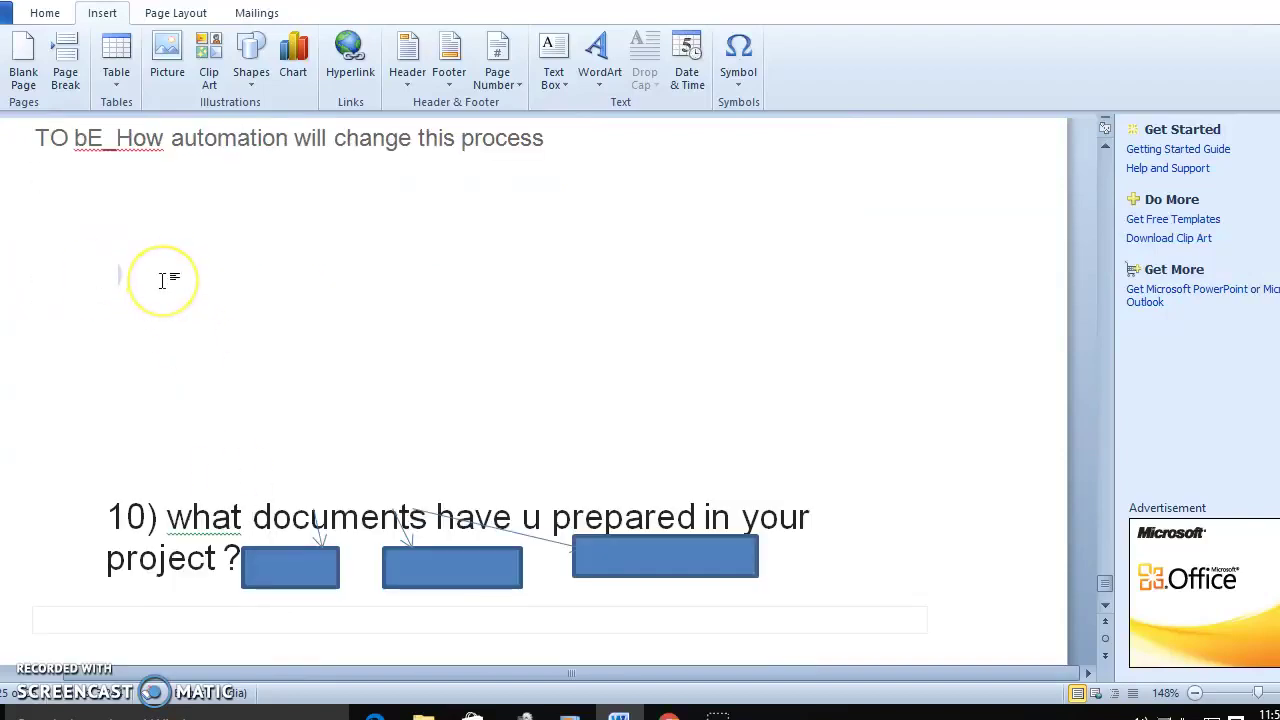
key("Delete")
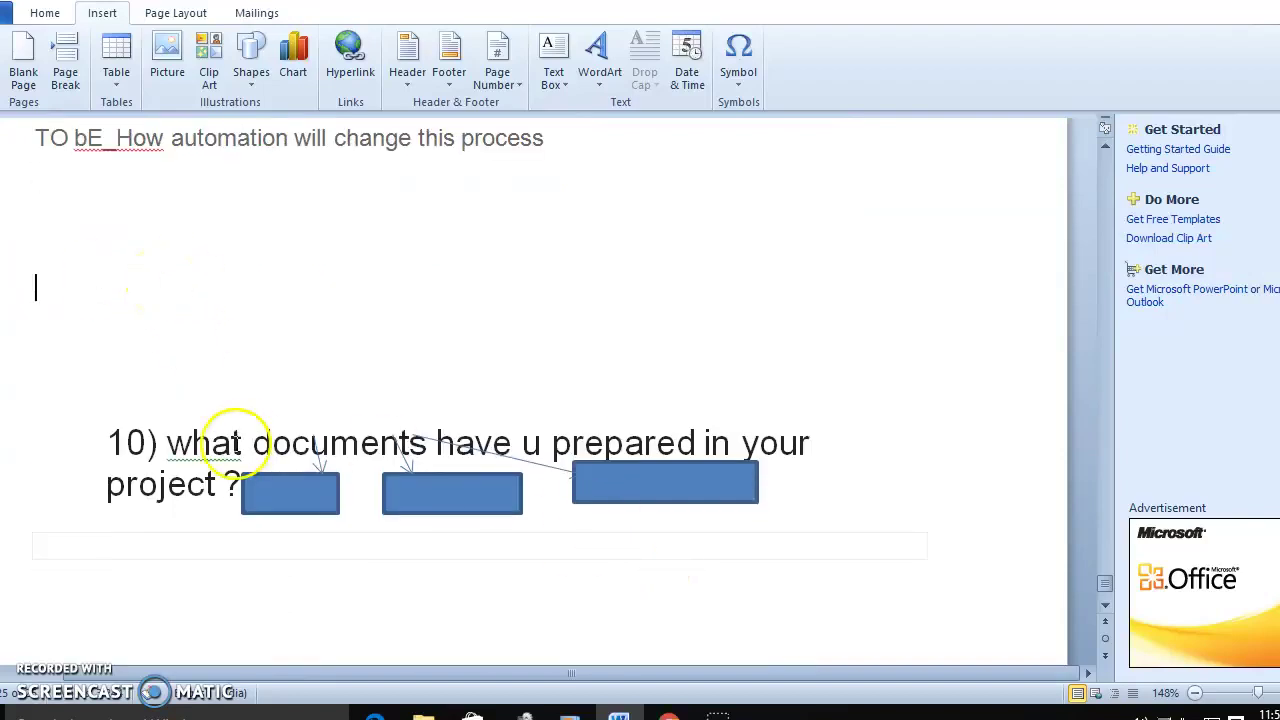
Step: Start a numbered list below question 10 with "No" as its first item
left_click(218, 552)
scroll(357, 543, "down", 1)
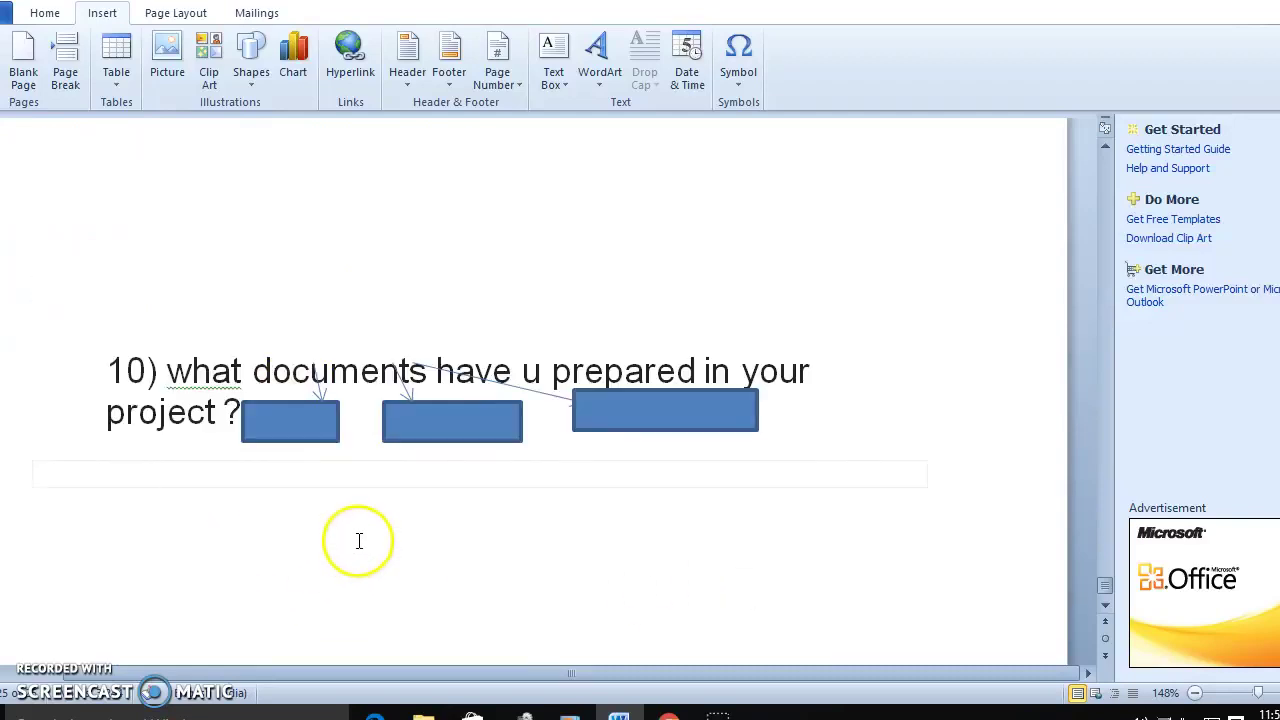
left_click_drag(359, 541, 359, 541)
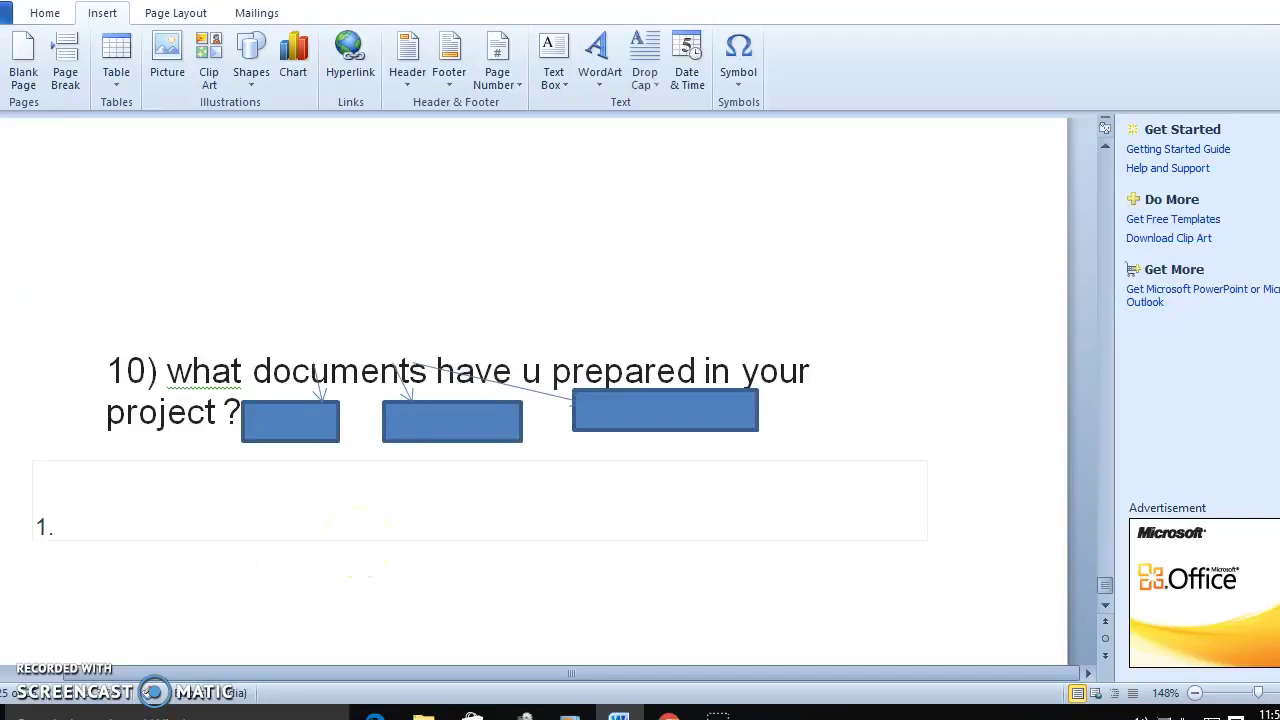
key("space")
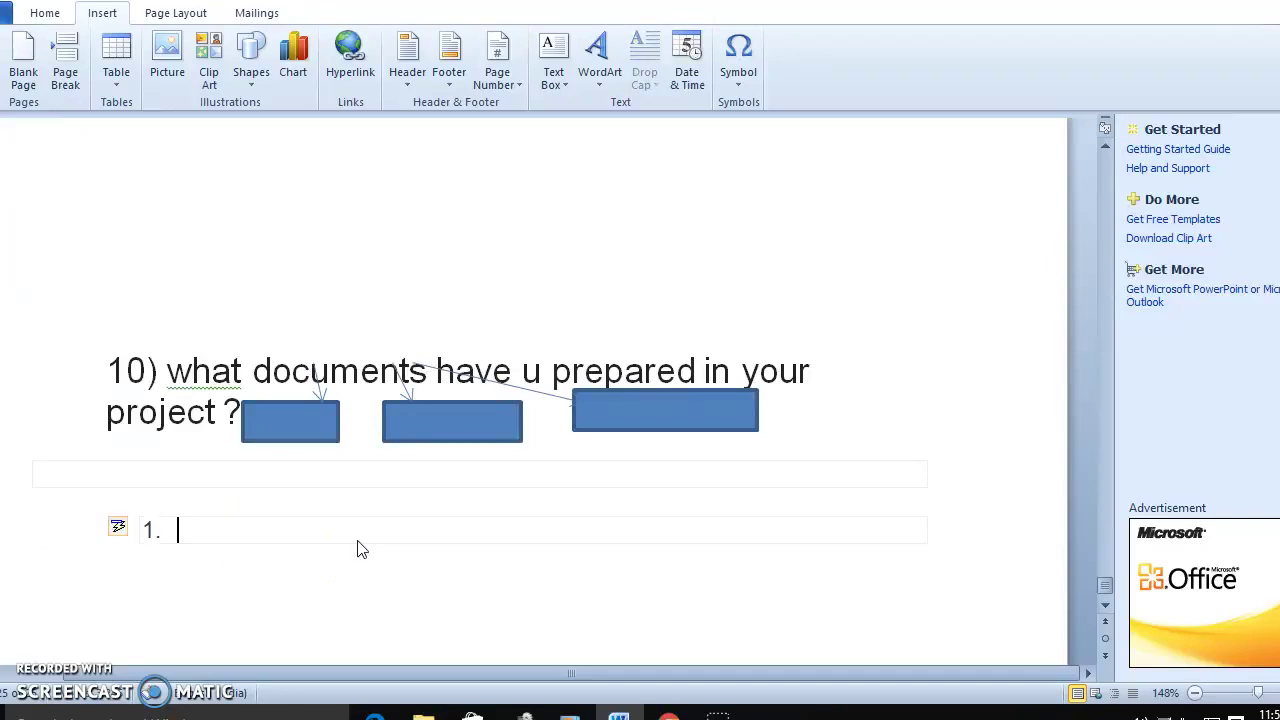
type("No")
key("Return")
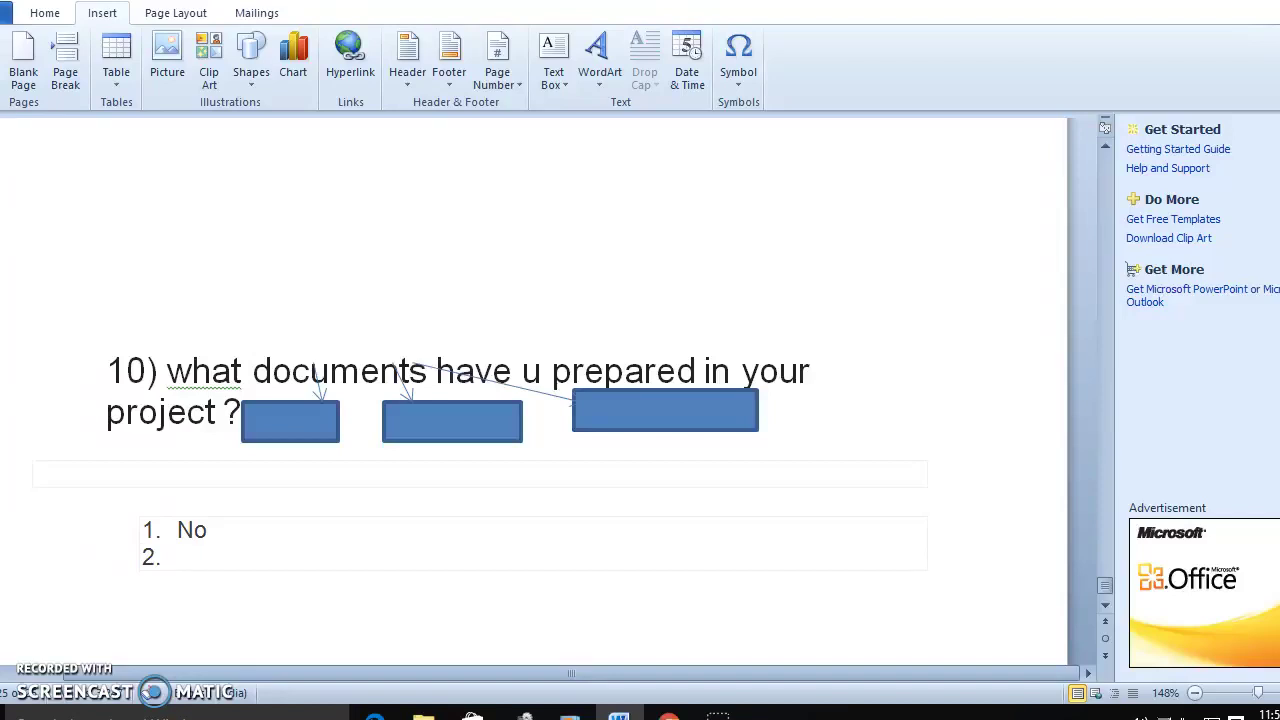
Step: Write "SDD –will be prepared by technical Architect or Business Process manager" as list item 2 under question 10
type("S")
type("DD -wi")
type("ll be prepare")
type("d by tech")
type("nical")
type(" Arch")
type("itect or Business p")
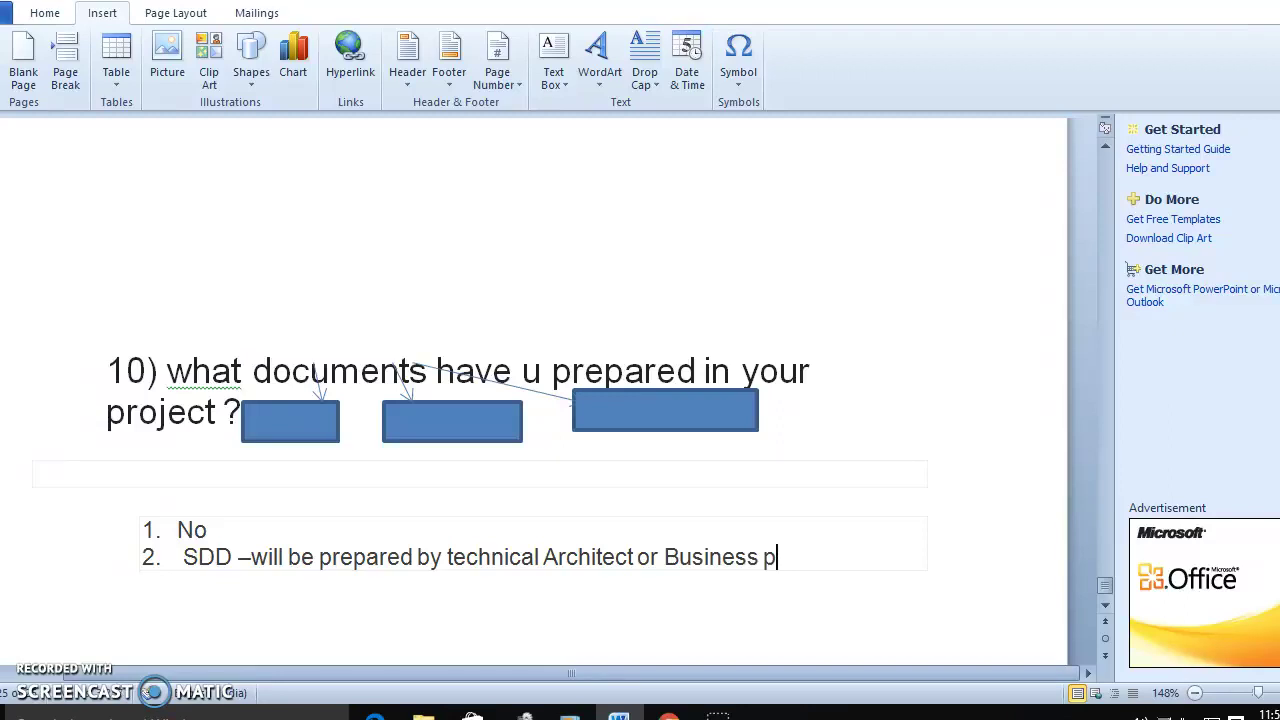
key("BackSpace")
type("Arch")
key("BackSpace")
key("BackSpace")
key("BackSpace")
key("BackSpace")
type("Process")
type(" Ar")
key("BackSpace")
key("BackSpace")
type("mn")
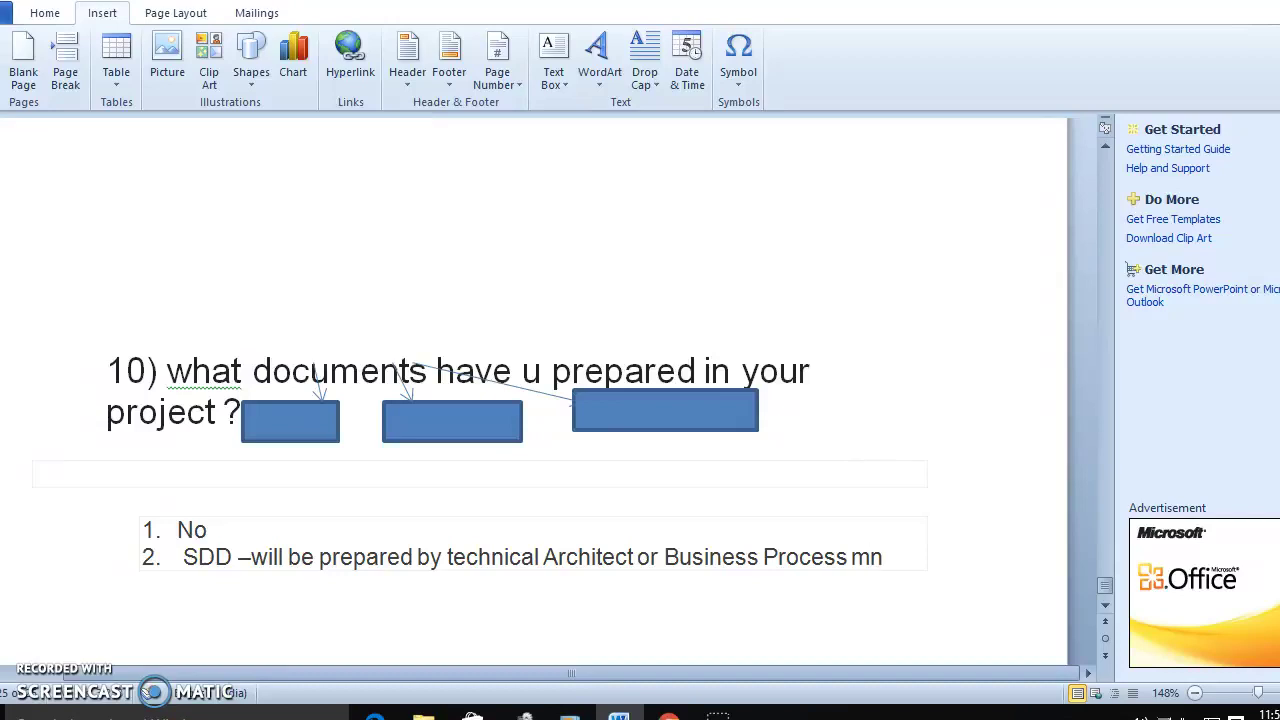
key("BackSpace")
type("anager")
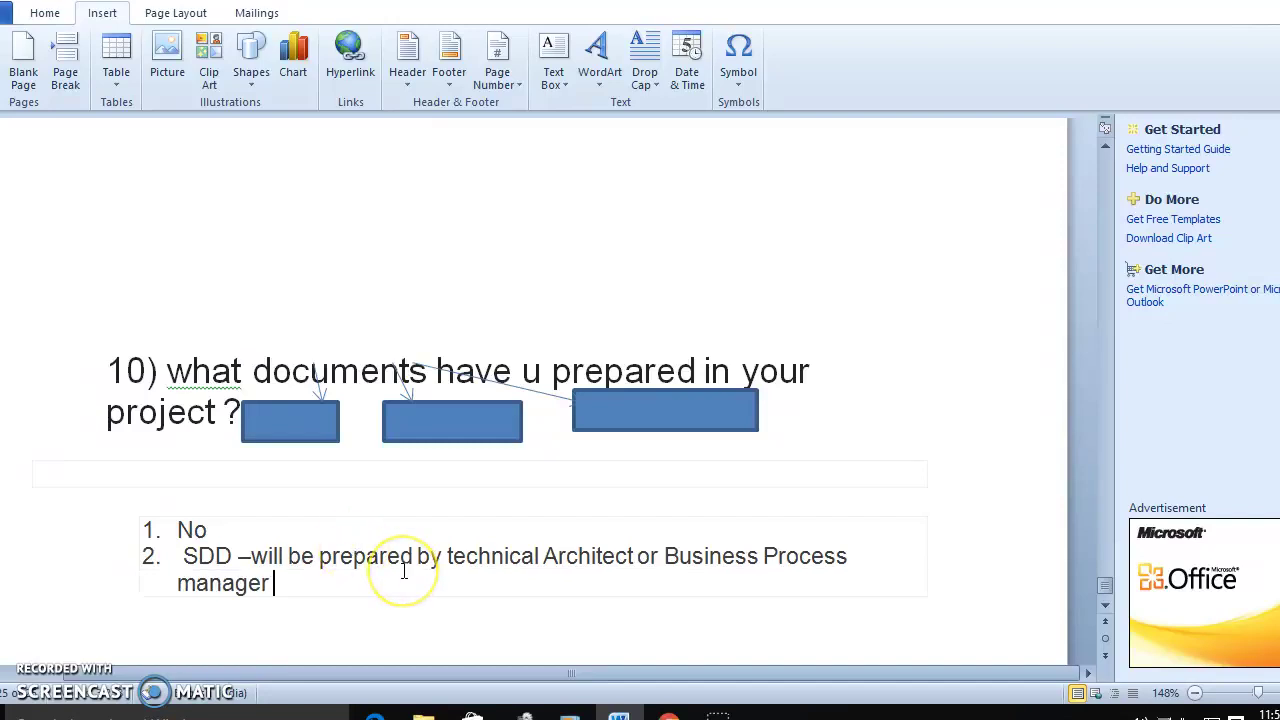
Step: Add "TDD-Should be Tech Arch" as list item 3 under question 10
key("Return")
type("TDD-Should be")
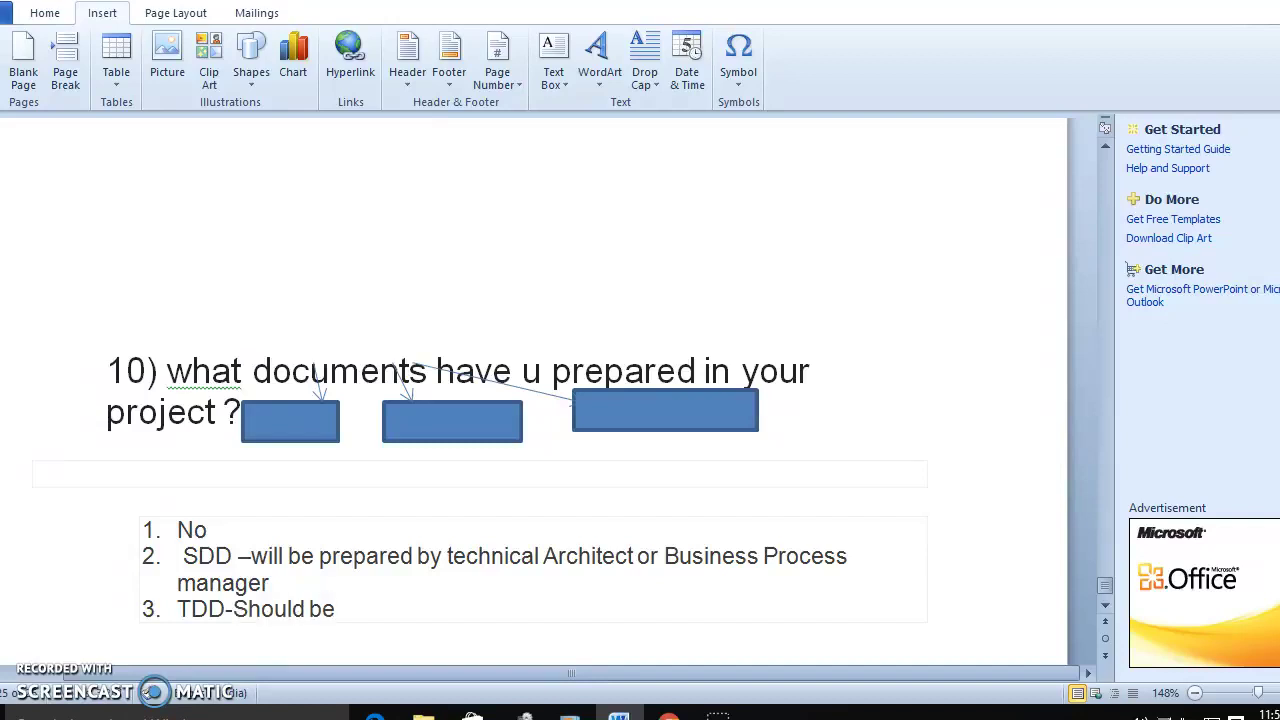
type(" Tech ARx")
key("BackSpace")
type("ch")
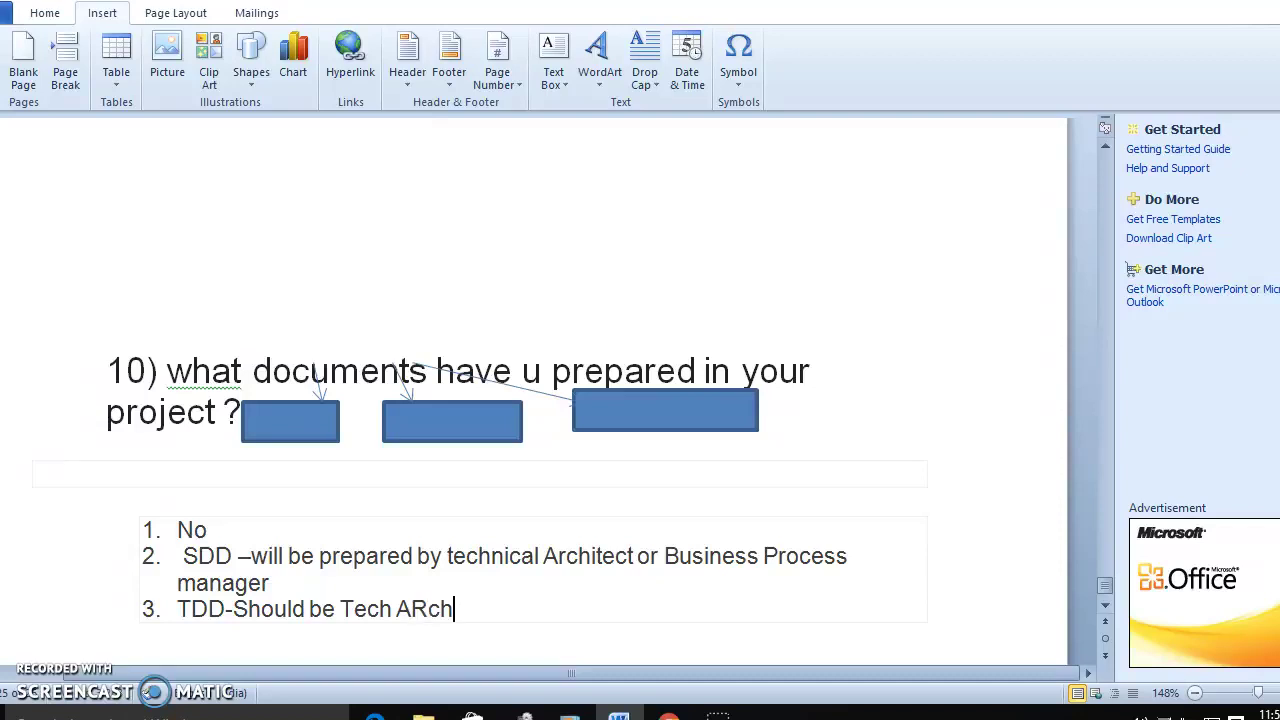
Step: Add "PDD- Should be created by process analyst" as list item 4 and start a fifth item
key("Return")
type("PDS")
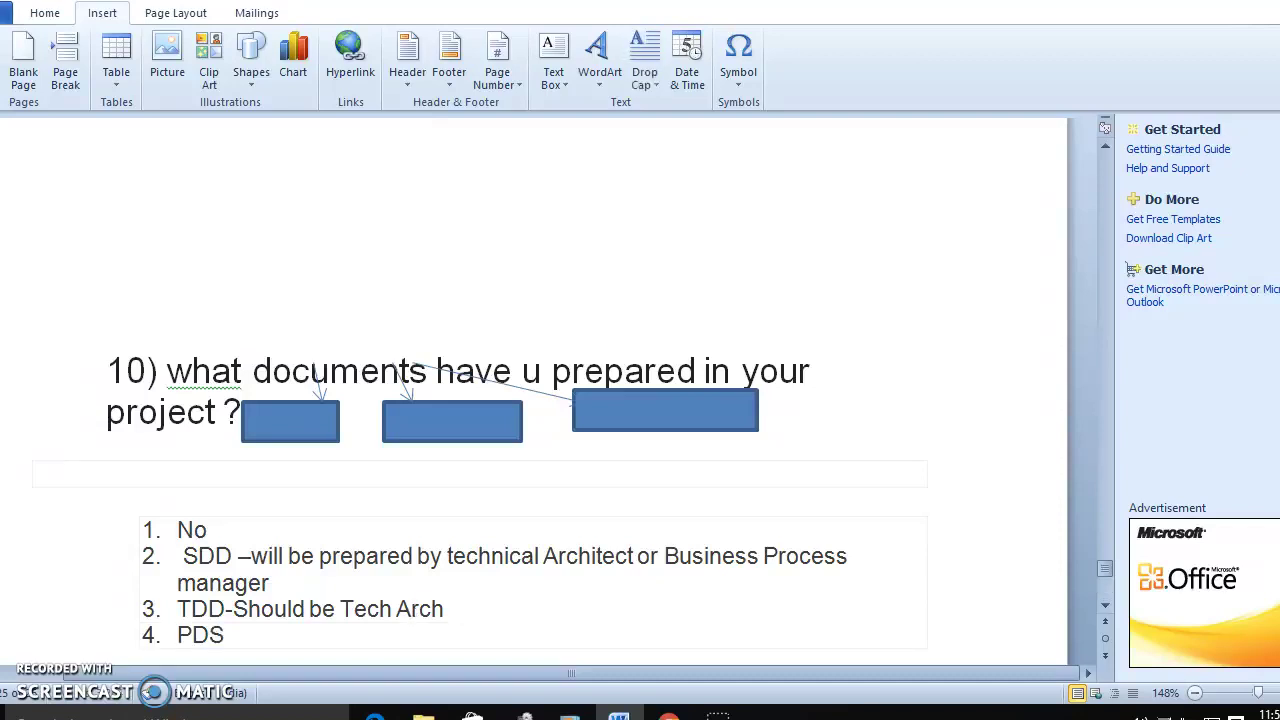
key("BackSpace")
type("DD")
key("BackSpace")
type("- SHould be created by")
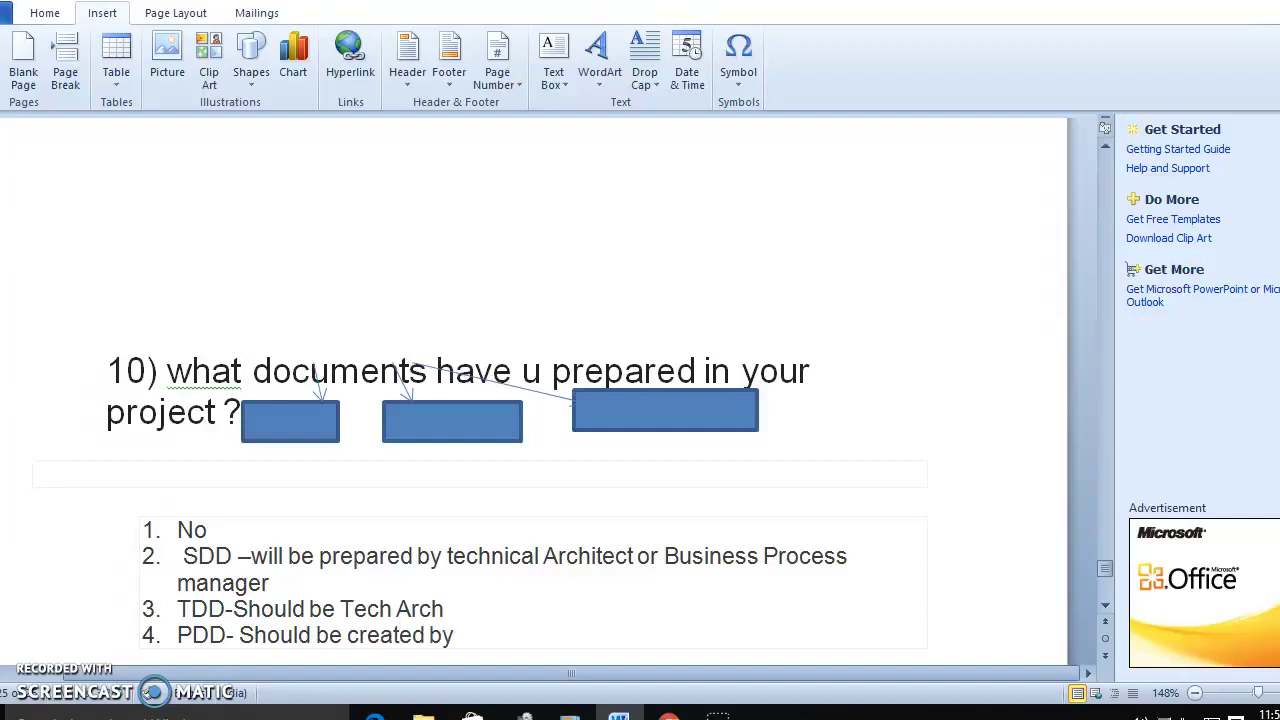
type(" process anal")
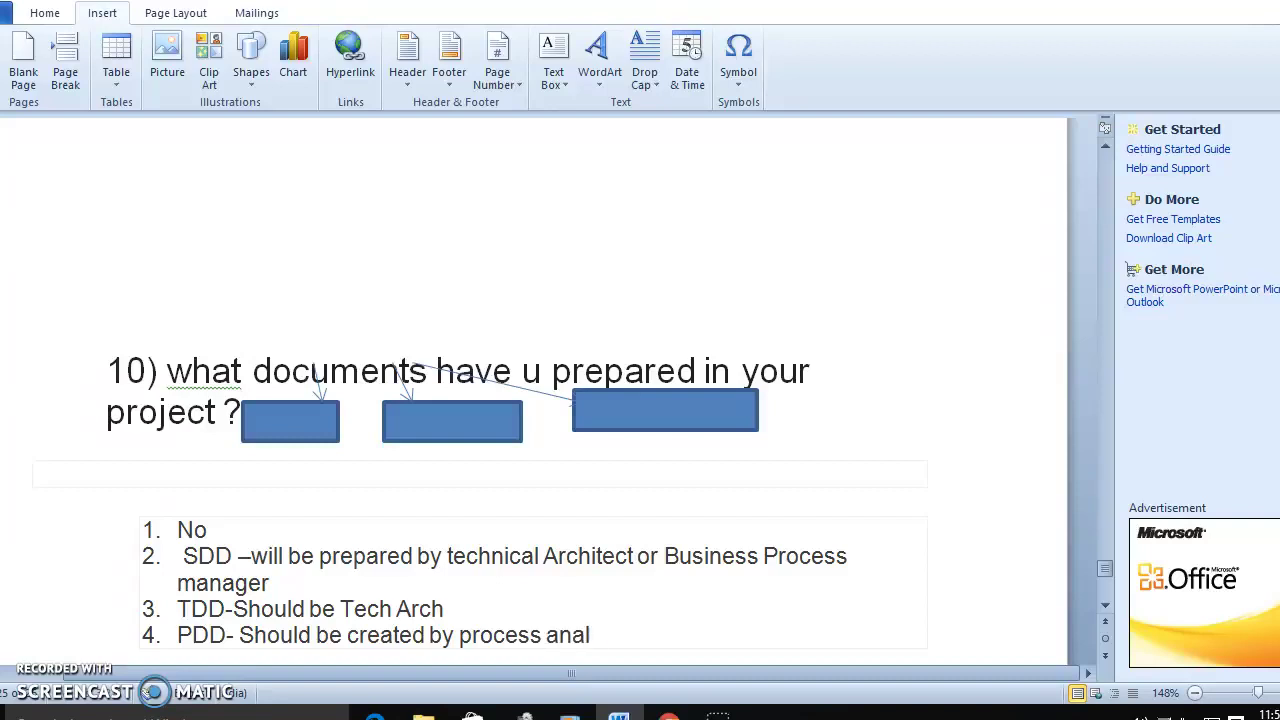
type("yst")
key("Return")
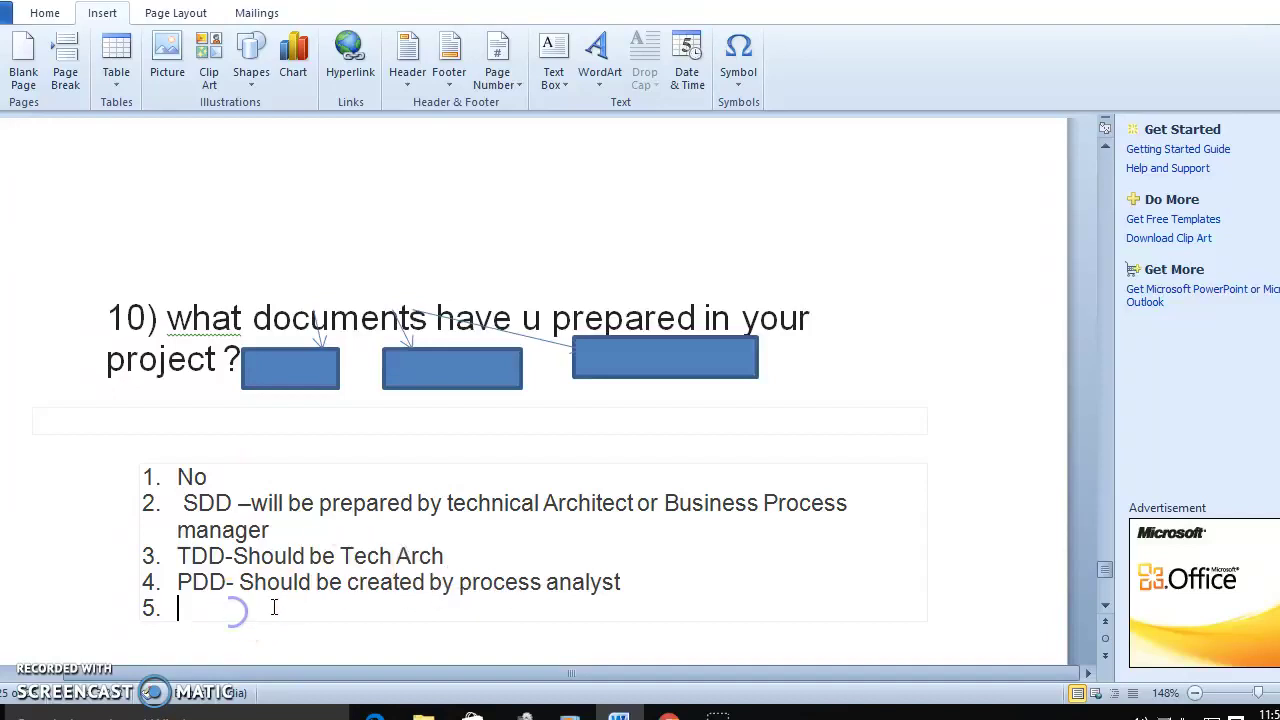
Step: Fill list item 5 with "oDD- Tech arch ,PDD-"
scroll(274, 607, "down", 1)
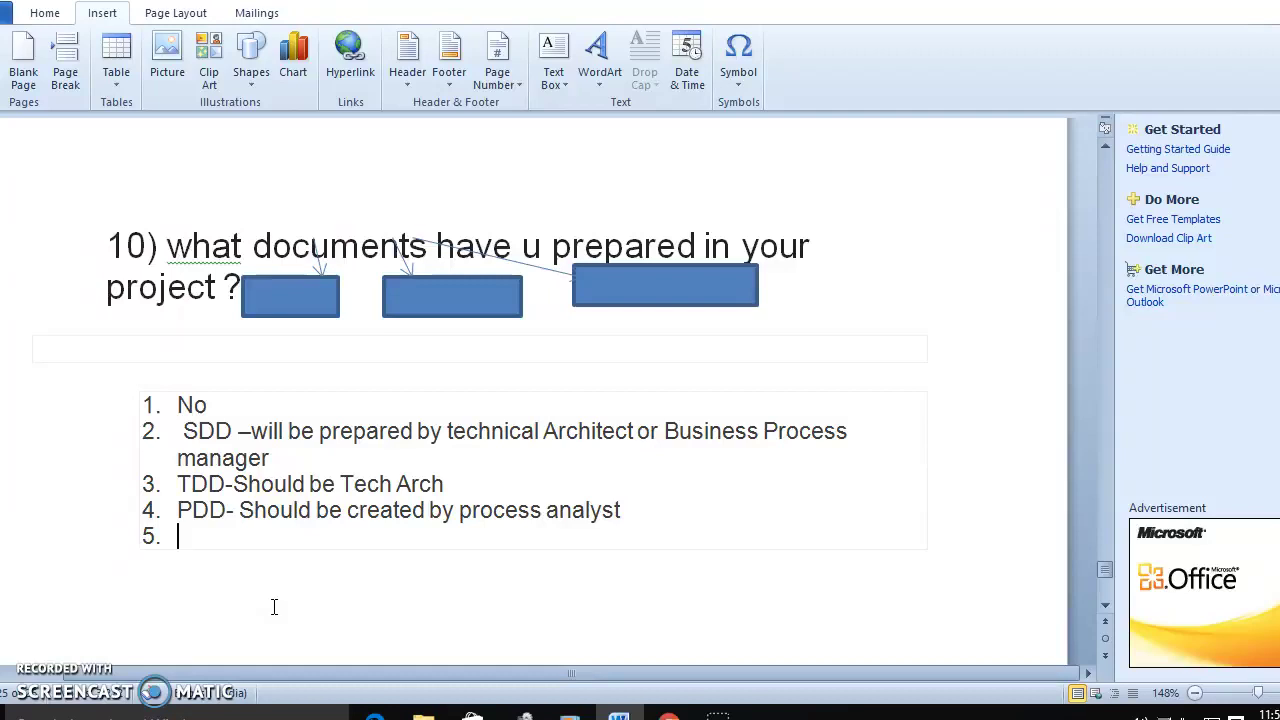
type("oDD")
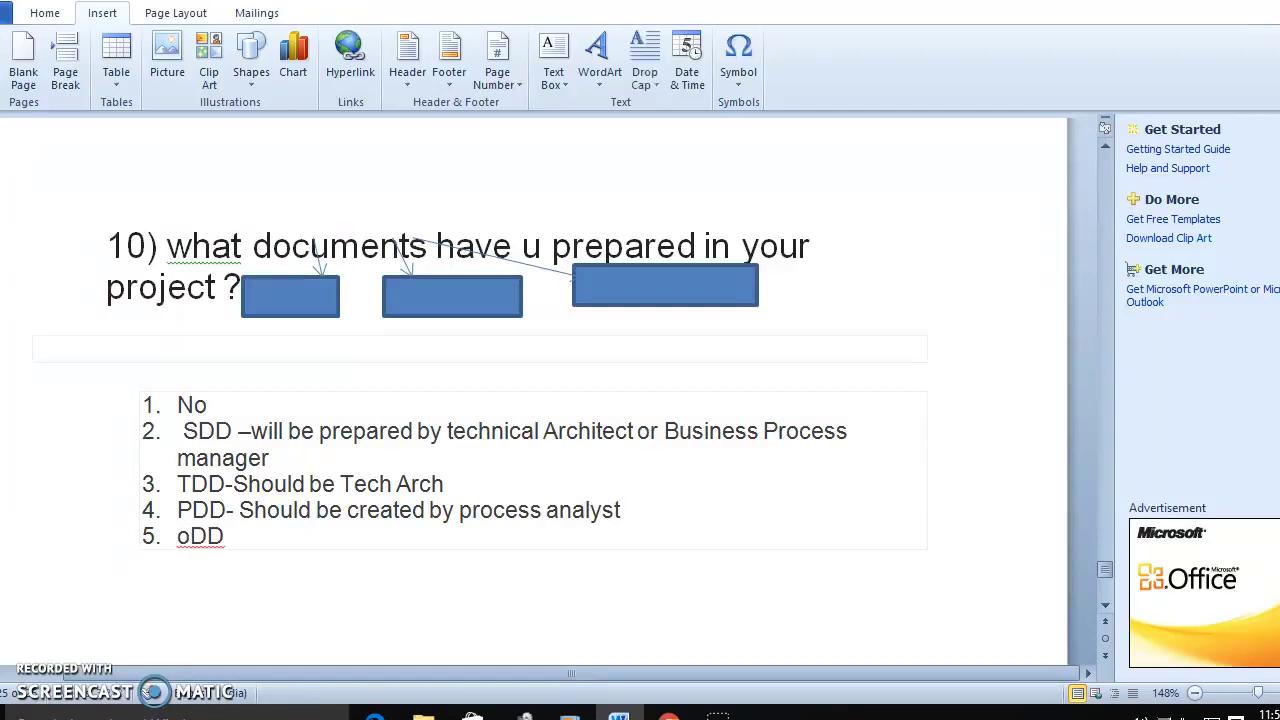
type(" ,PDDD")
key("BackSpace")
key("BackSpace")
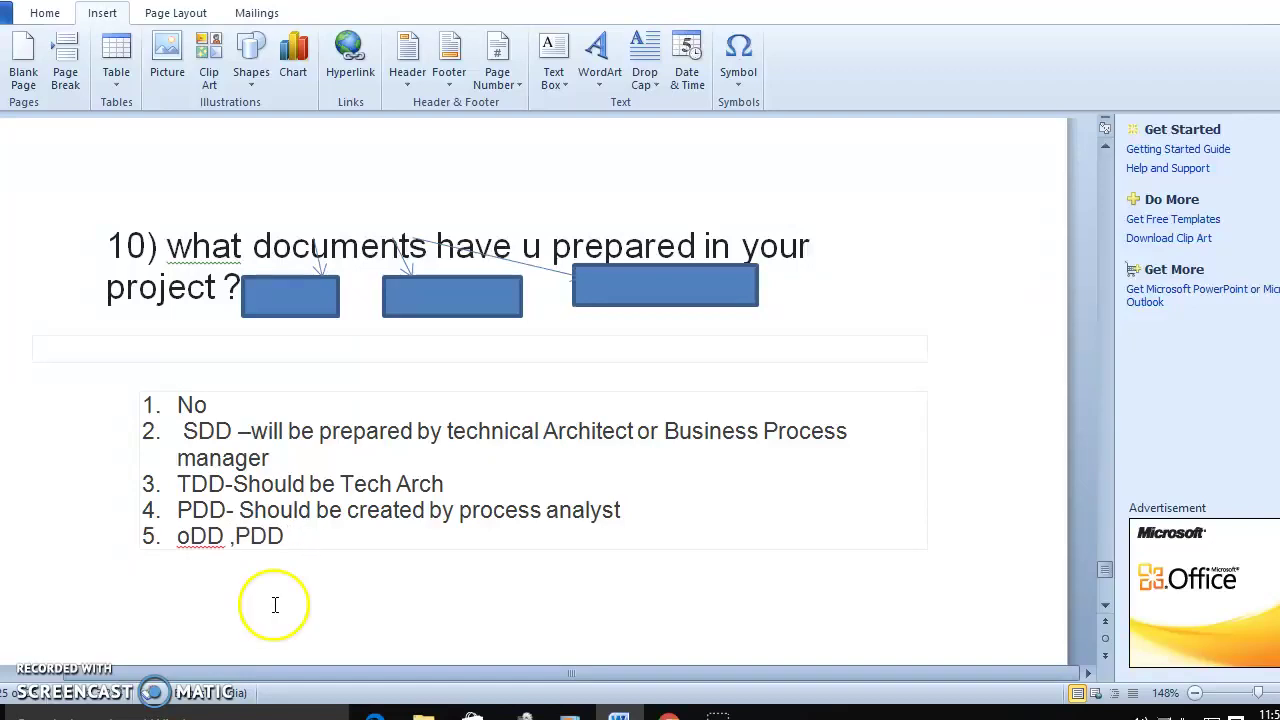
type("-")
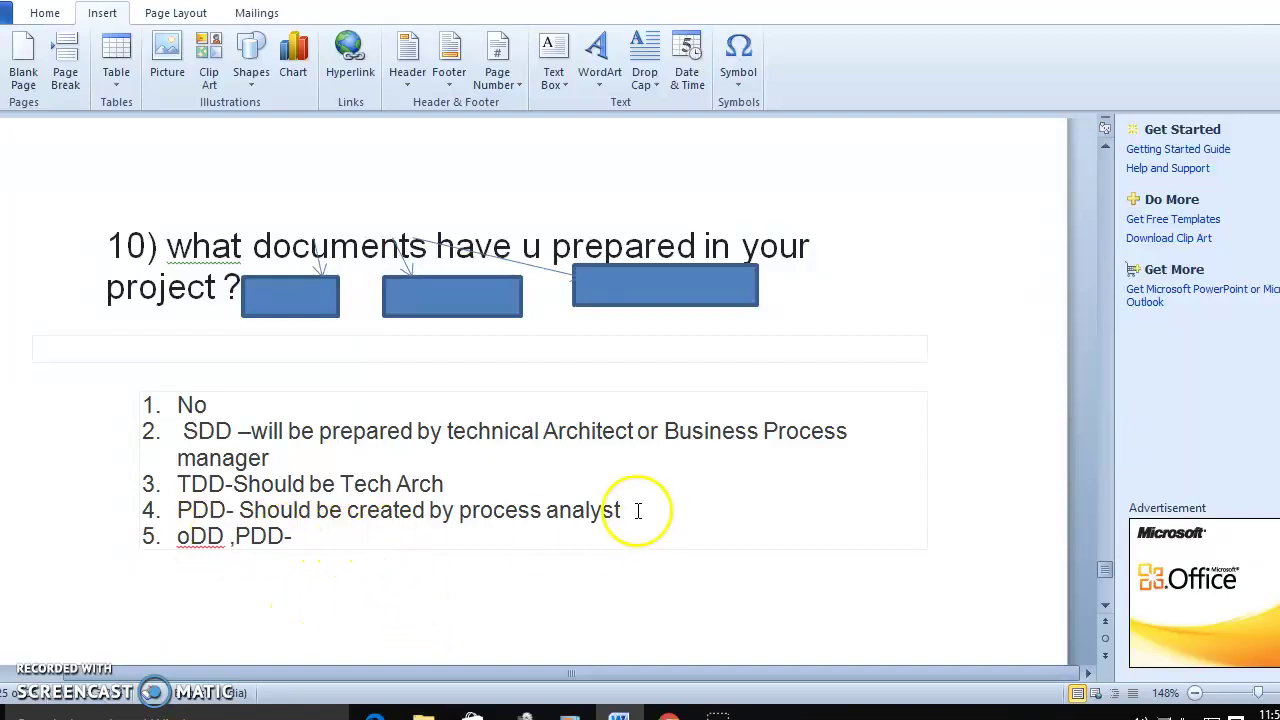
left_click(226, 537)
type("-")
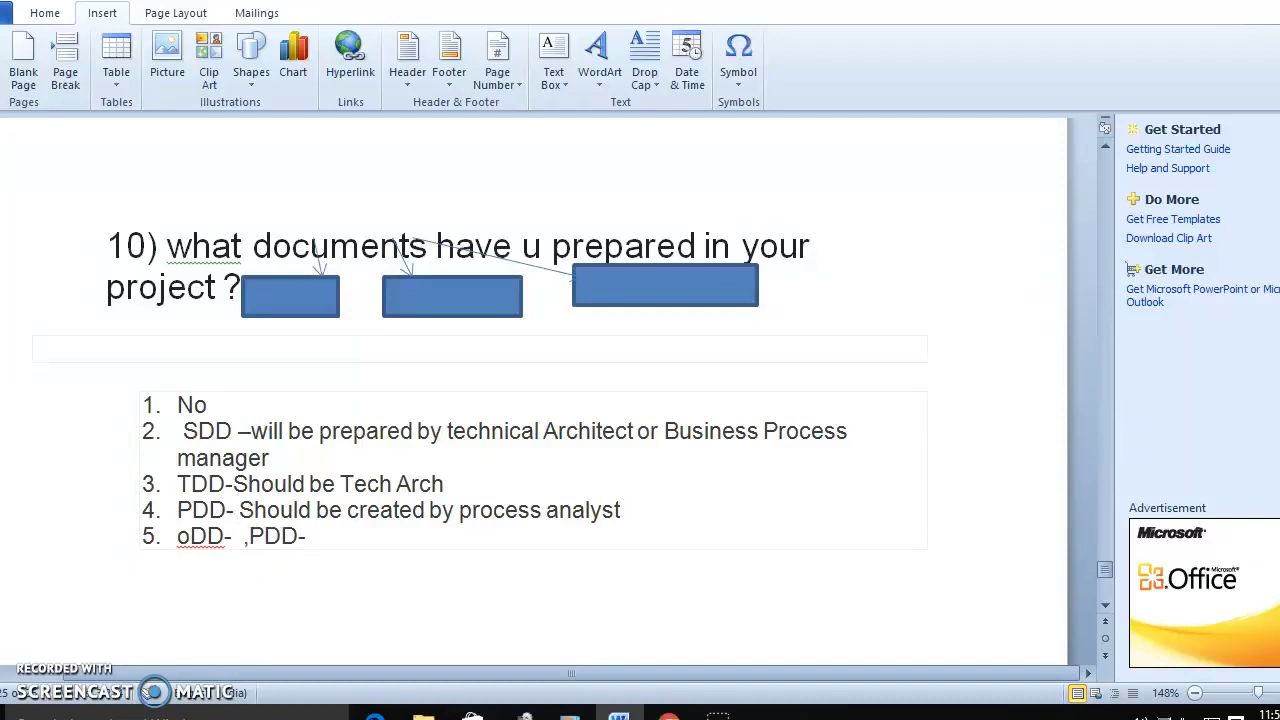
type(" Tech arch")
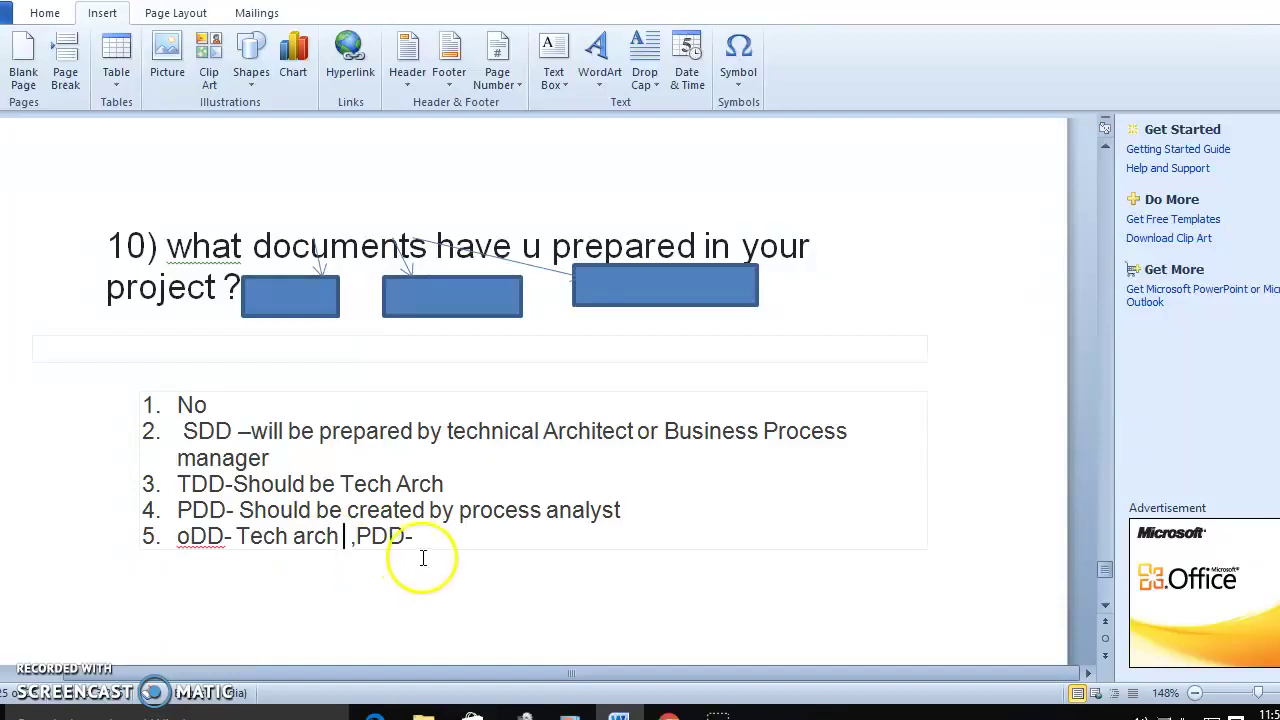
left_click(456, 537)
left_click(469, 552)
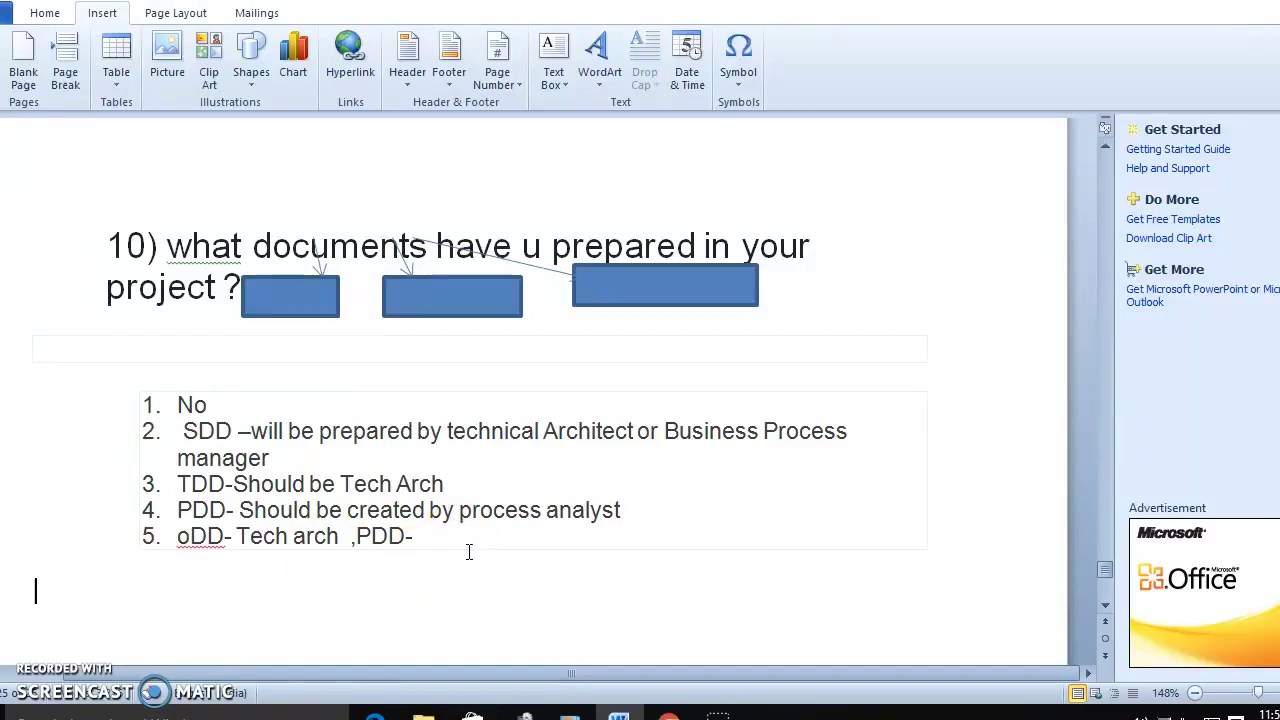
key("Return")
key("BackSpace")
type("One m")
key("BackSpace")
type("more")
key("BackSpace")
key("BackSpace")
key("BackSpace")
key("BackSpace")
key("BackSpace")
key("BackSpace")
key("BackSpace")
key("BackSpace")
key("Return")
Step: Write "But clarification document or understanding document (UD) –must be created by developer in RPA world." as an indented paragraph below the list
left_click(166, 594)
scroll(201, 591, "down", 1)
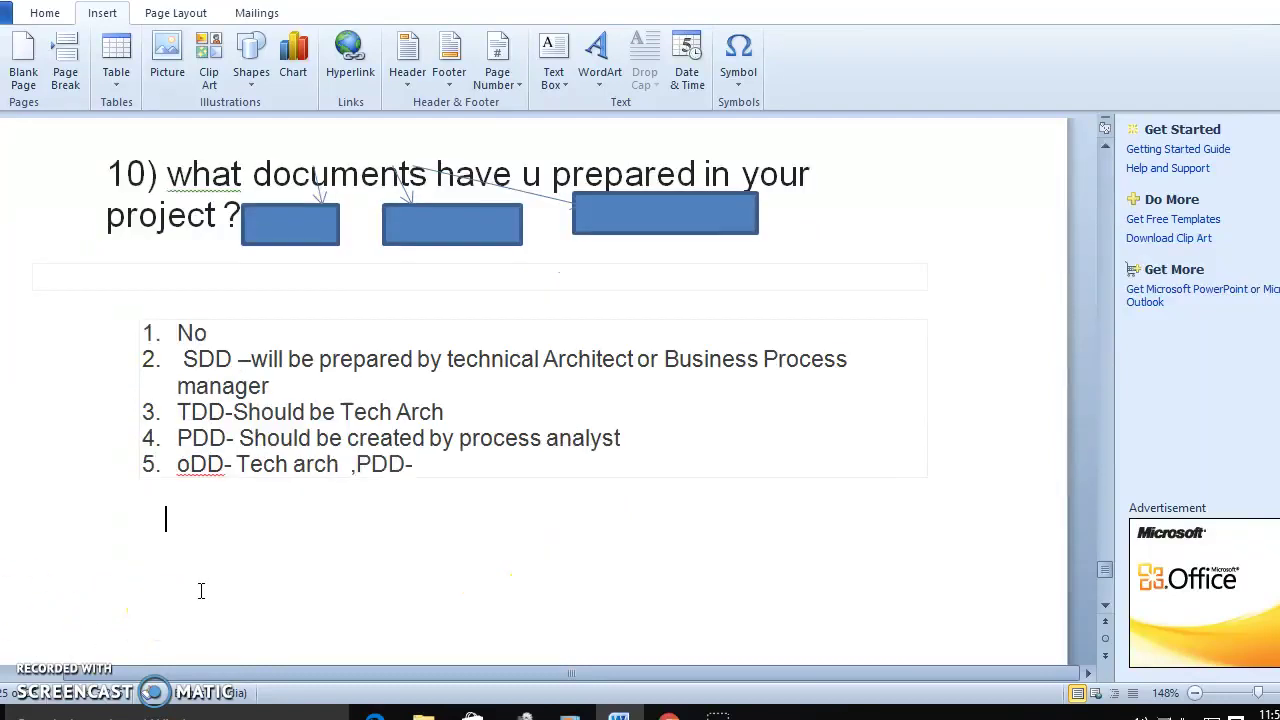
type("But")
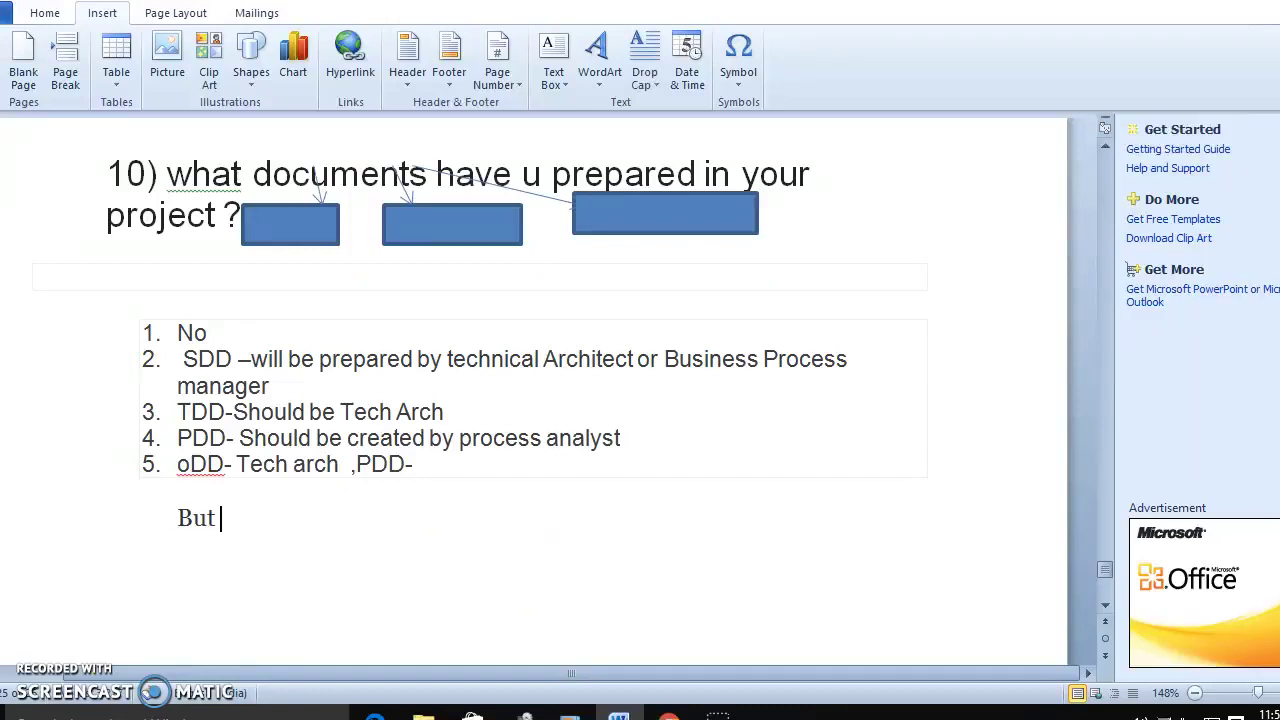
type(" clarification docu")
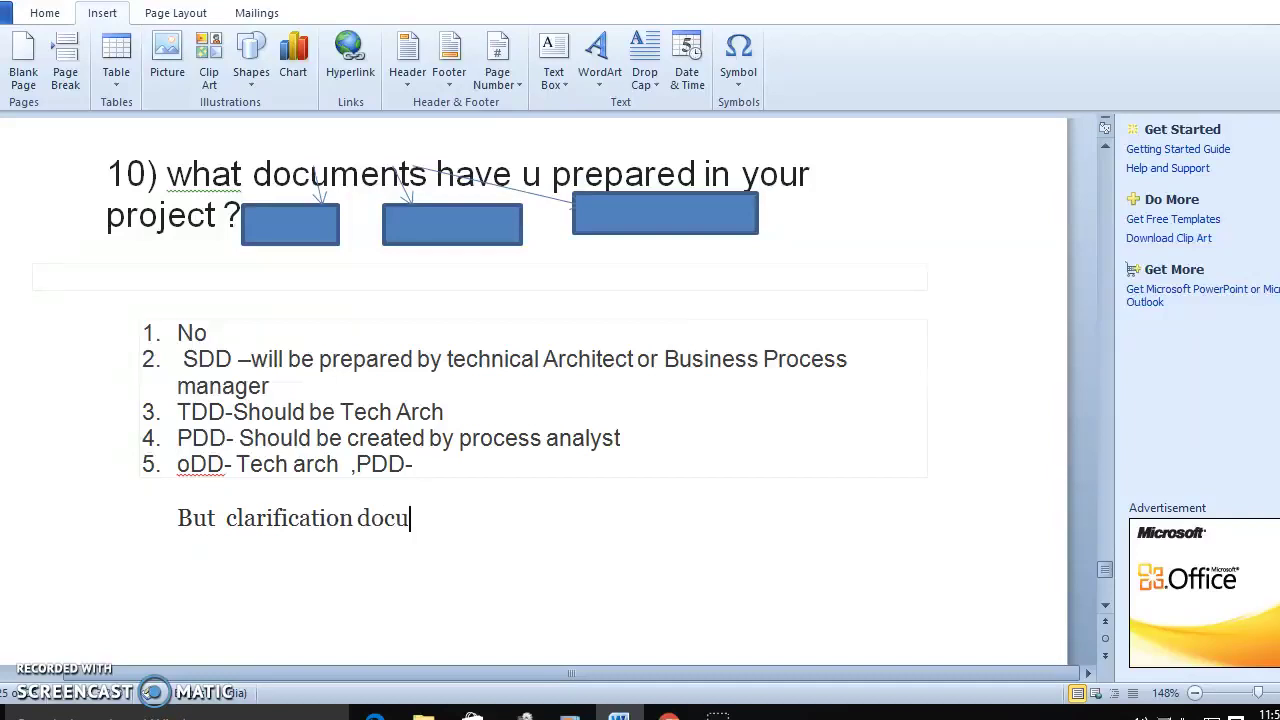
type("ment or understanding document")
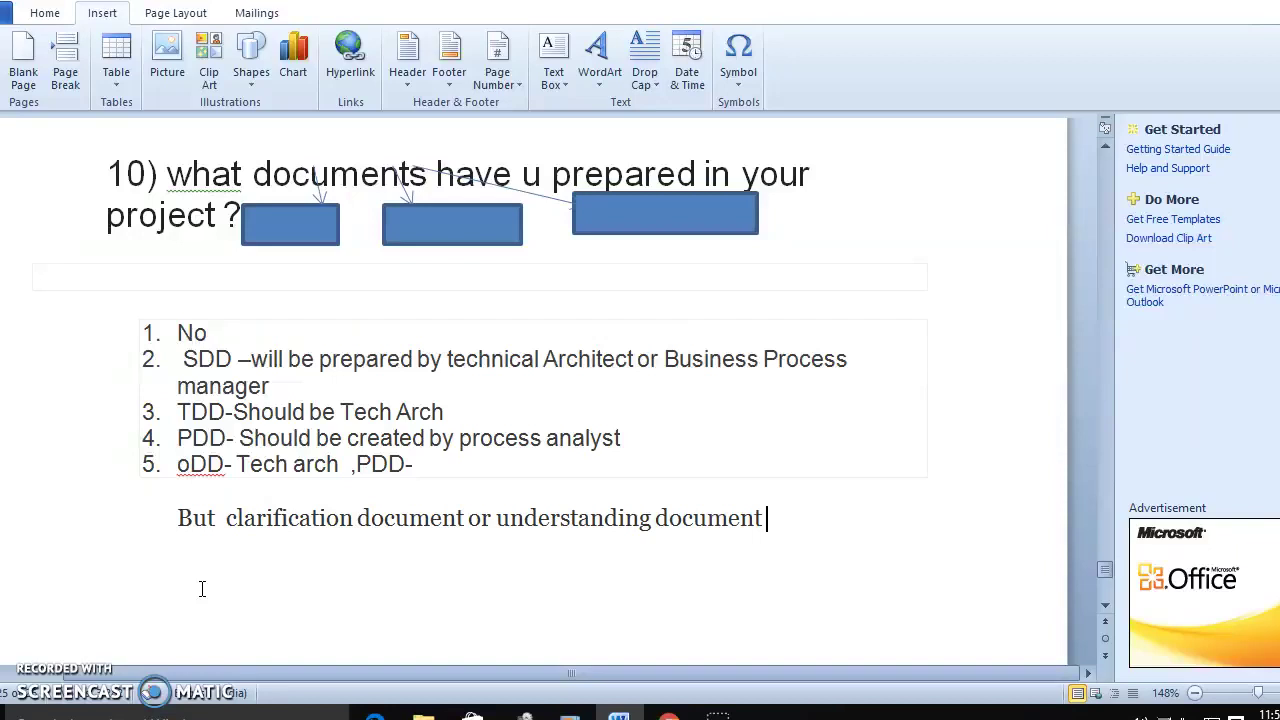
type(" (UD) -mhy")
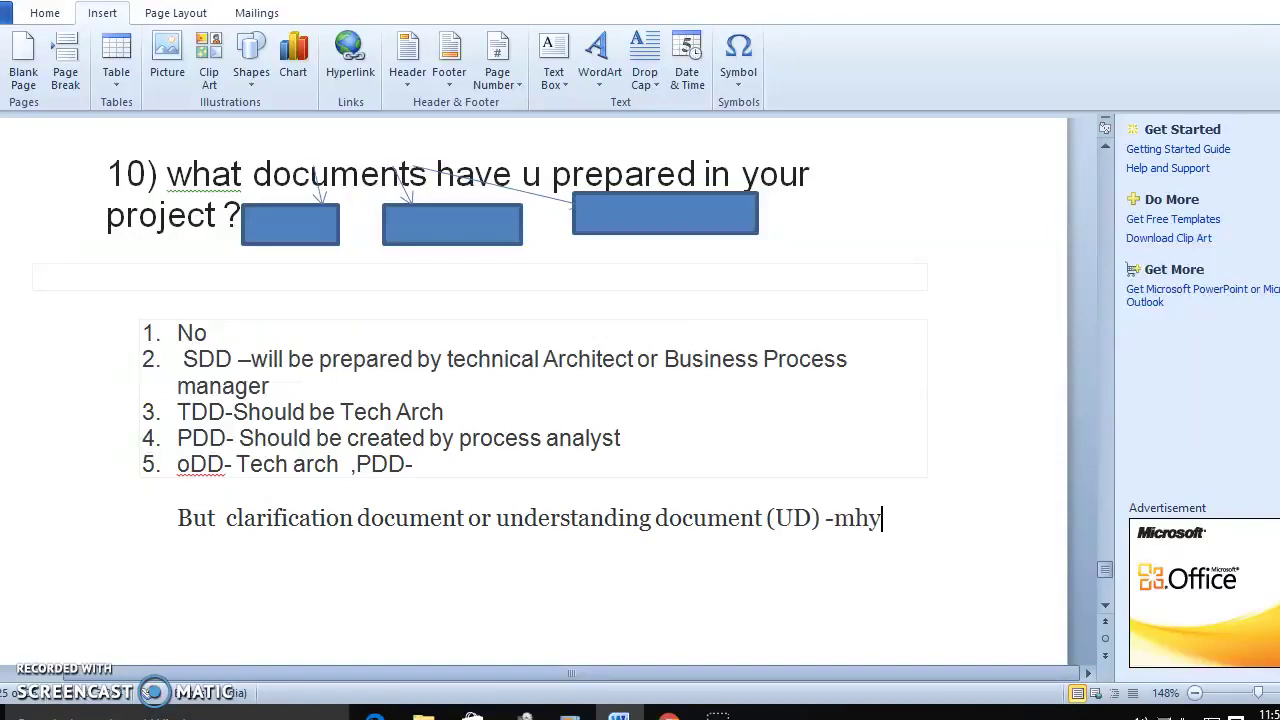
key("BackSpace")
key("BackSpace")
type("ust be")
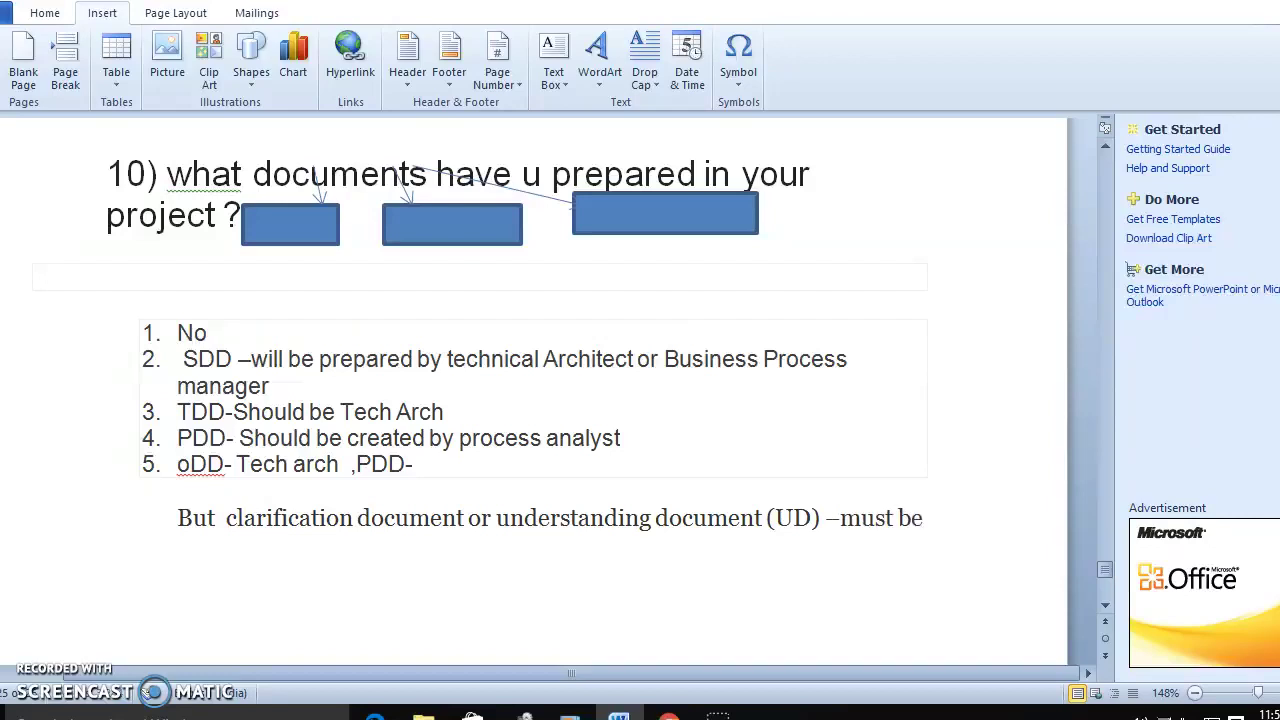
type(" creat")
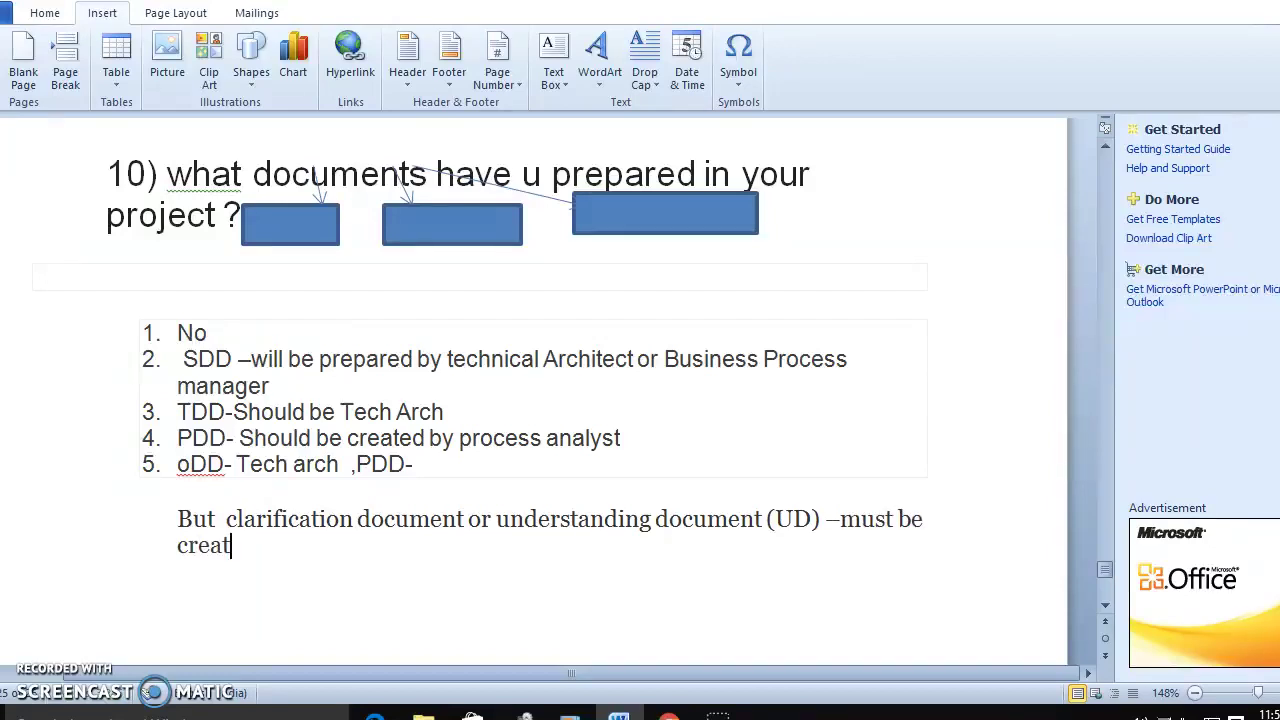
type("ed by developer i")
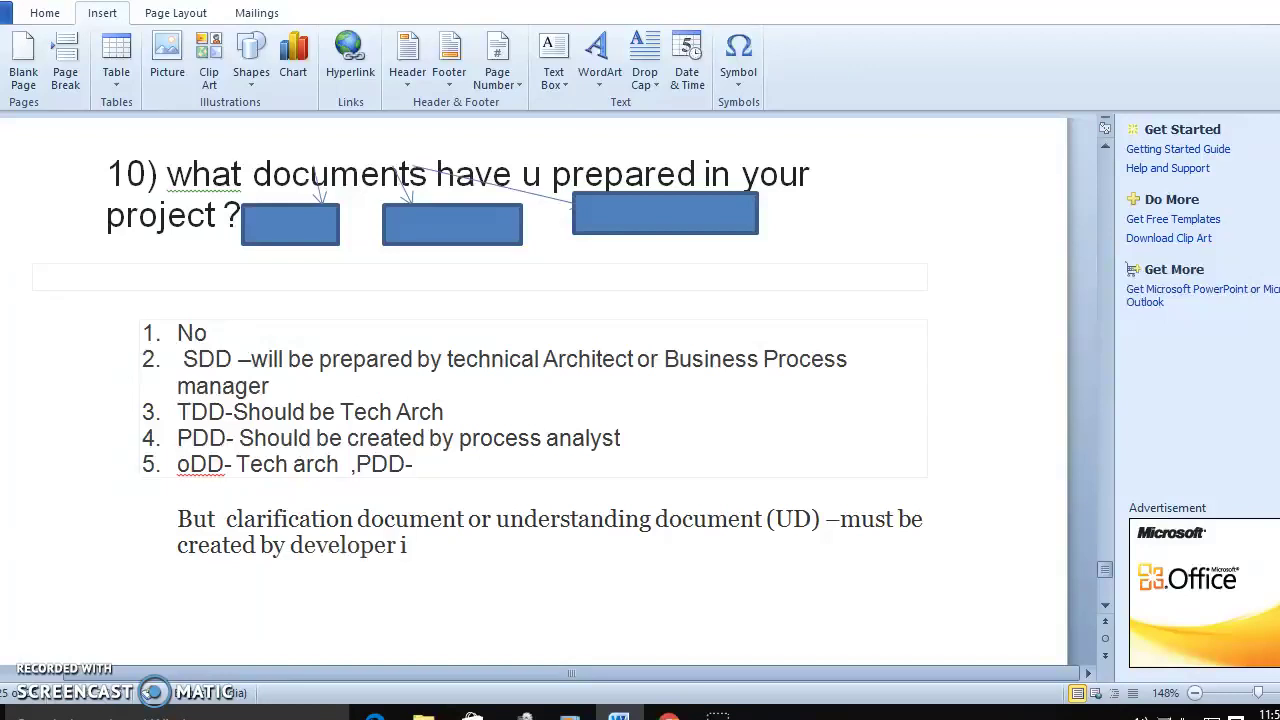
type("n RPA worl")
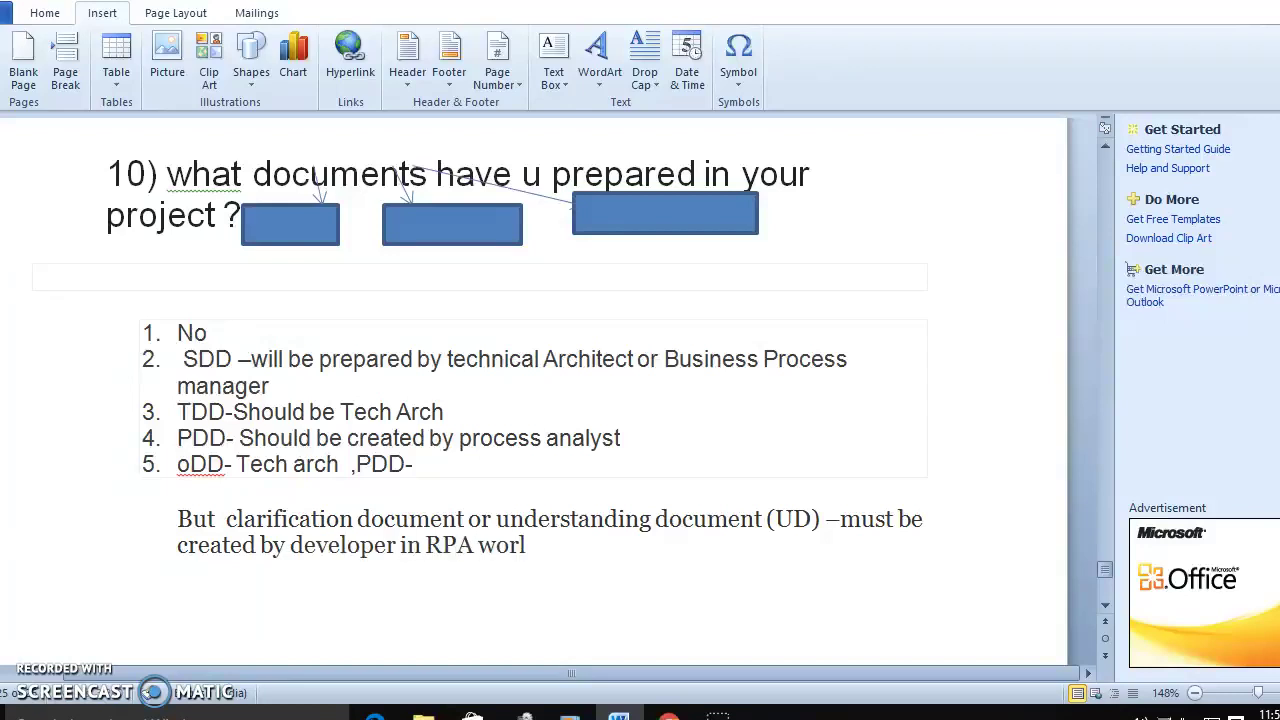
type("d.")
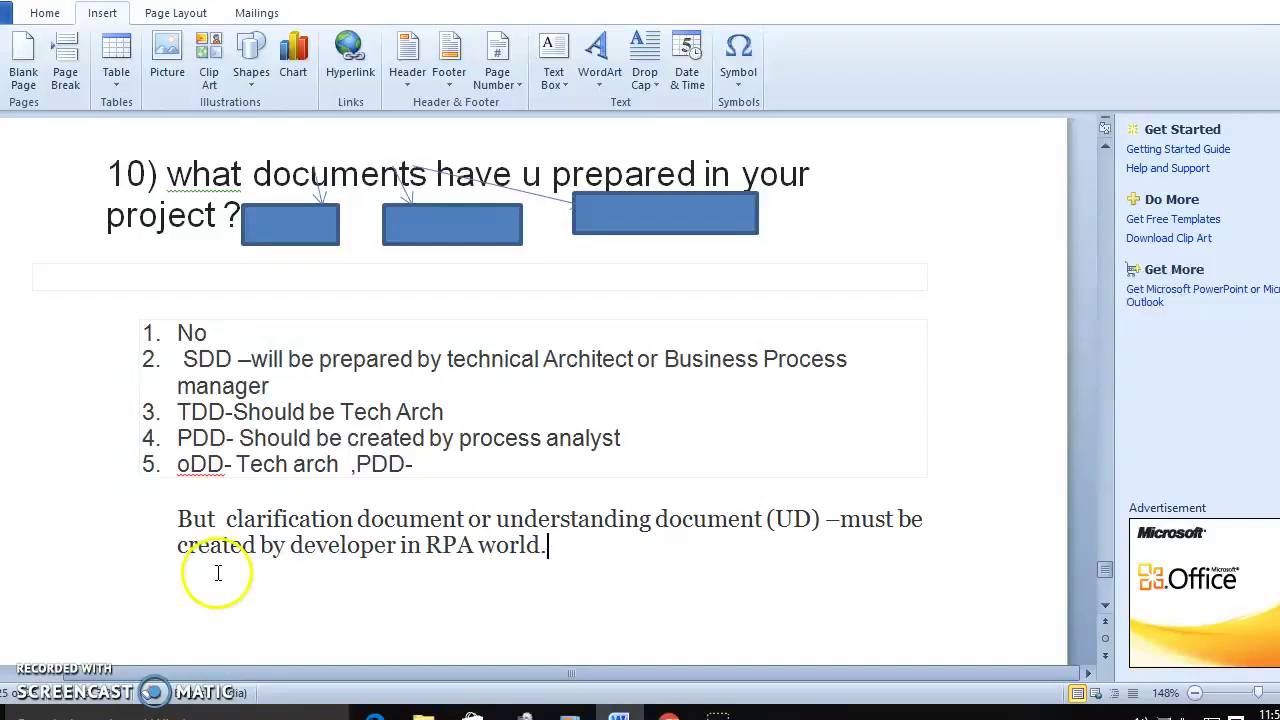
Step: Start a new page after the note and add "How your project flow looks like ?" as numbered item 1, with a plain line below
left_click(577, 554)
key("ctrl+Return")
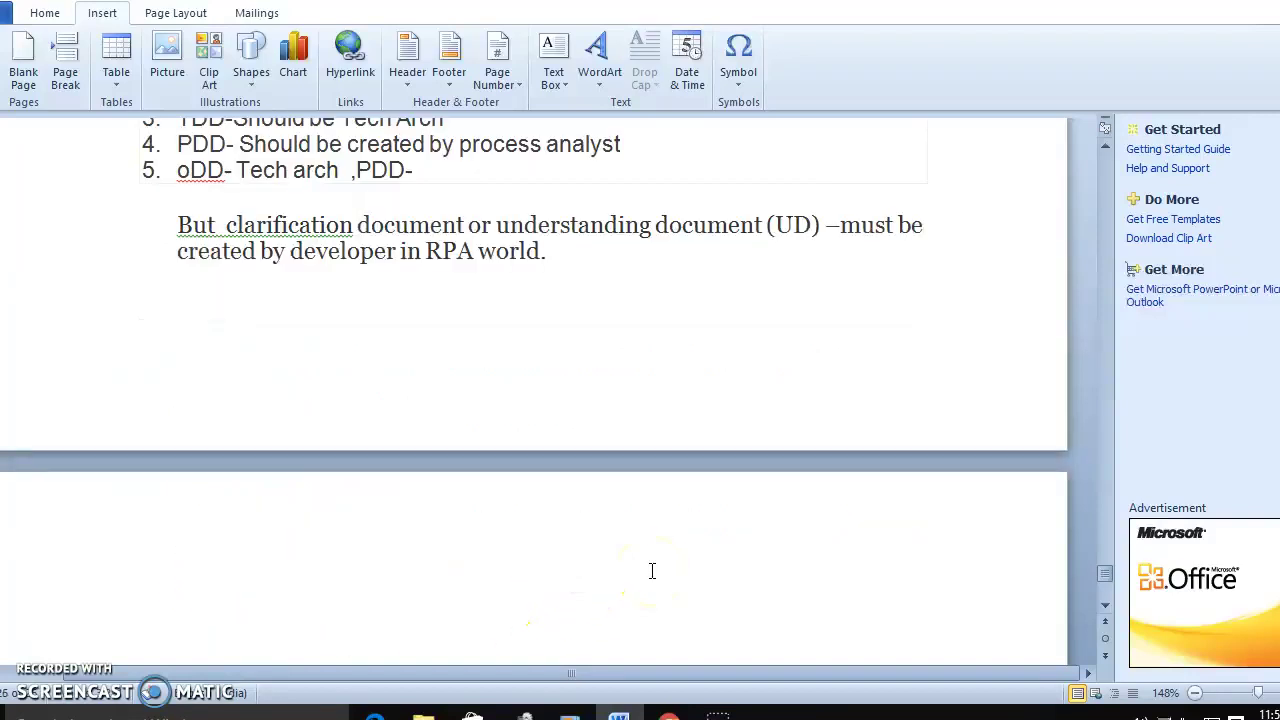
scroll(655, 563, "down", 3)
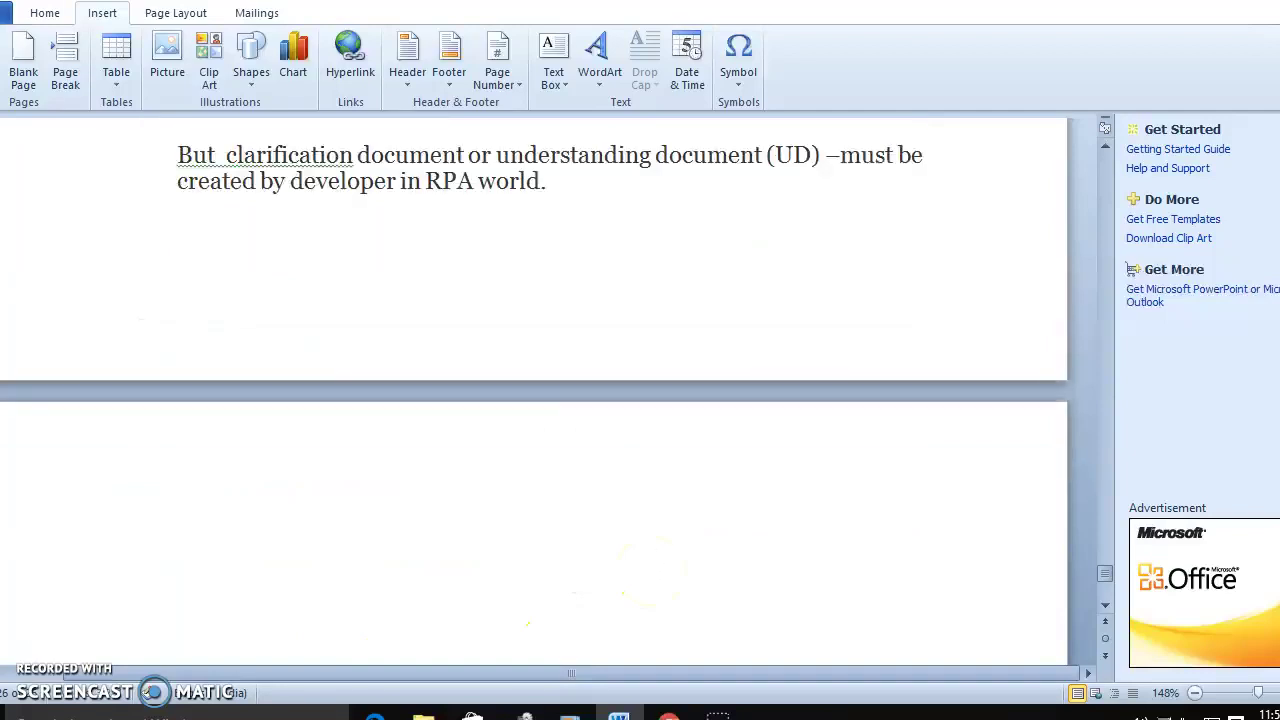
type("1. ")
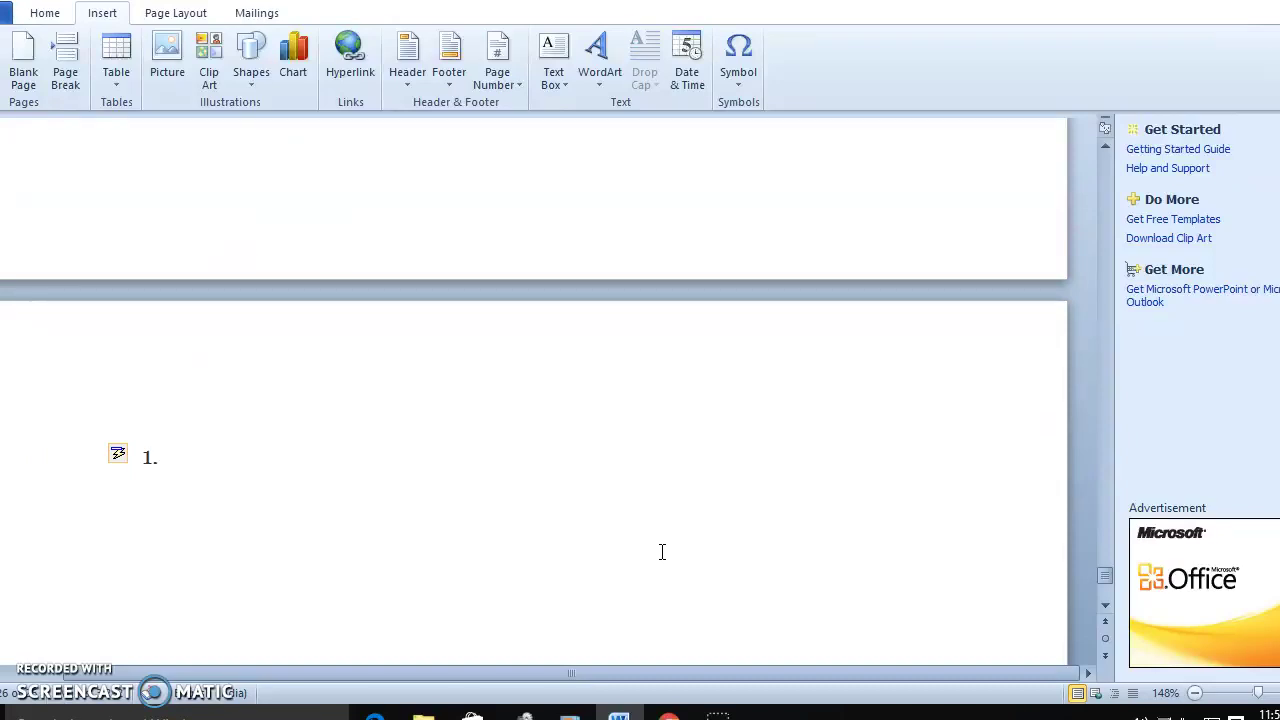
type("How your")
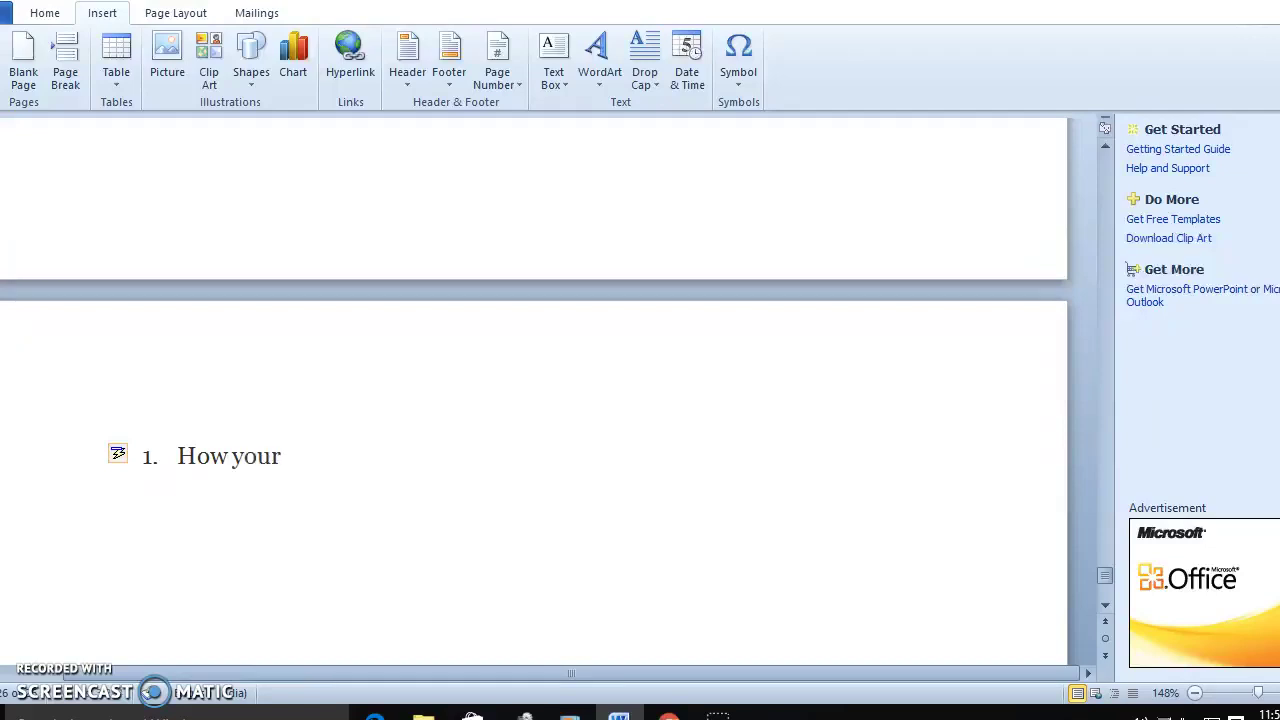
type(" project flow looks like ?")
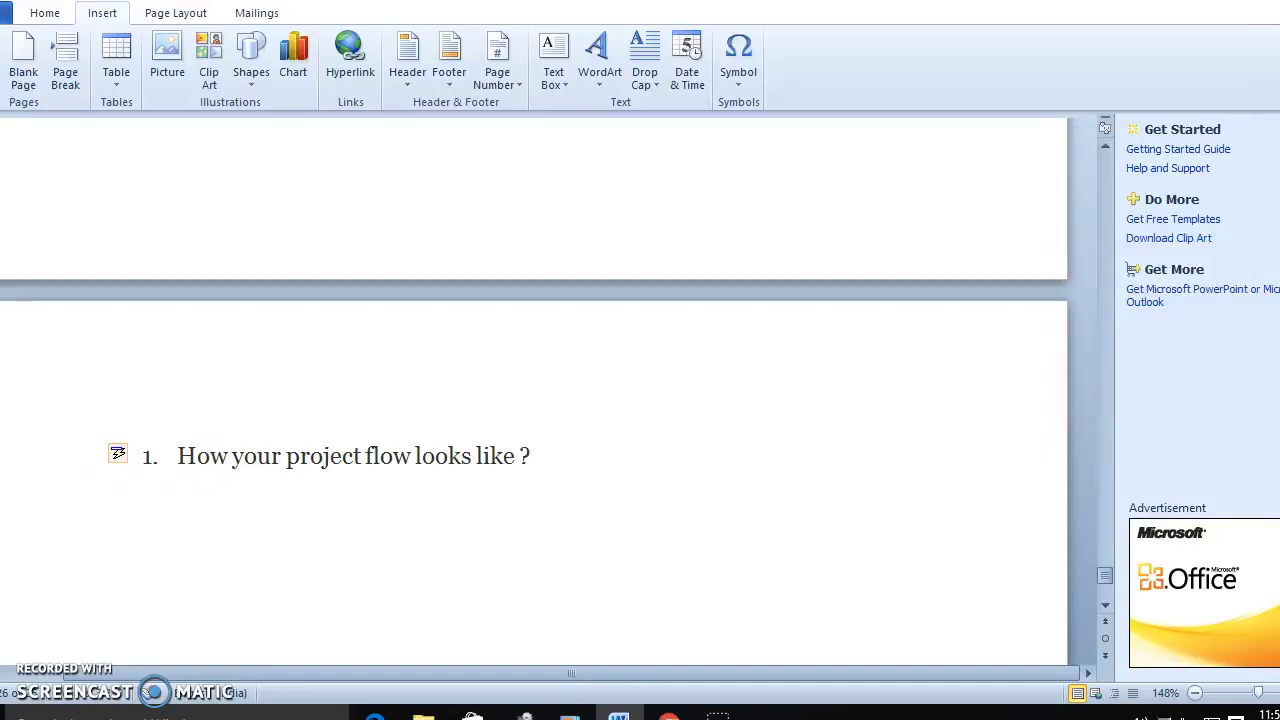
key("Return")
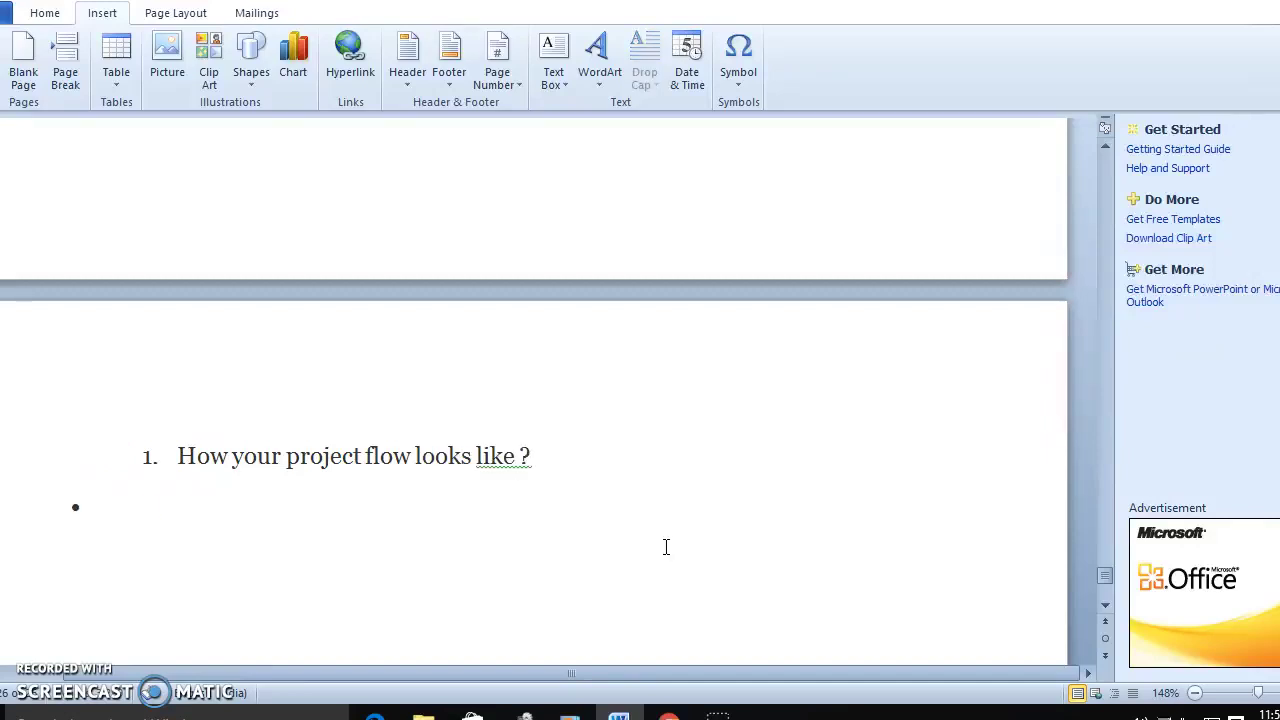
key("BackSpace")
Step: Draw a rectangle about 0.52" high and 2.3" wide below the project flow question
left_click(620, 563)
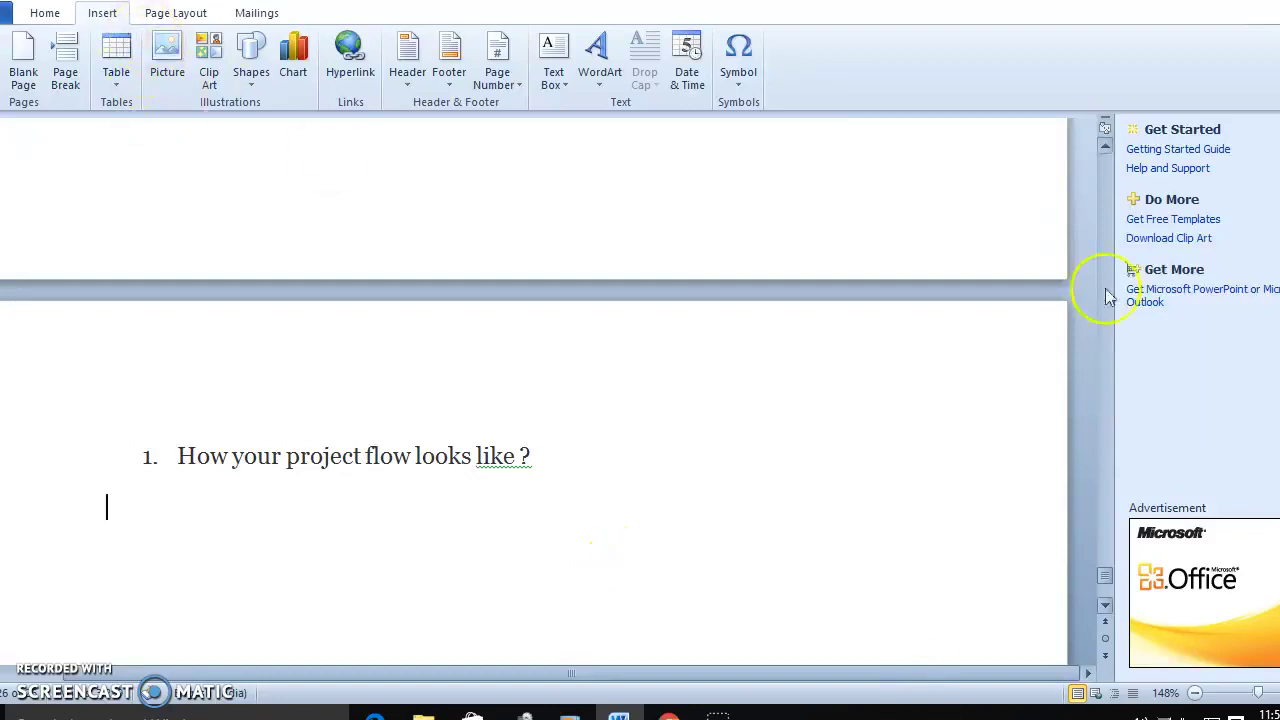
left_click(250, 75)
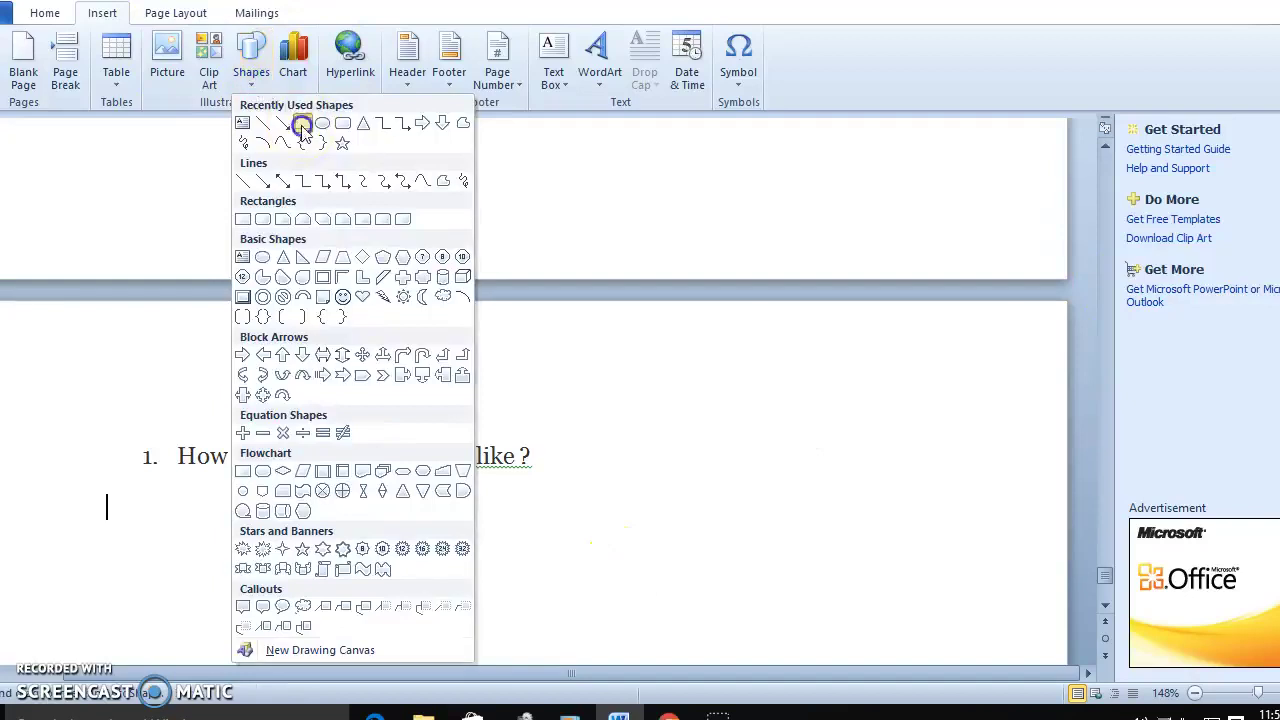
left_click(301, 123)
mouse_move(150, 426)
left_mouse_down()
mouse_move(237, 423)
mouse_move(480, 500)
left_mouse_up()
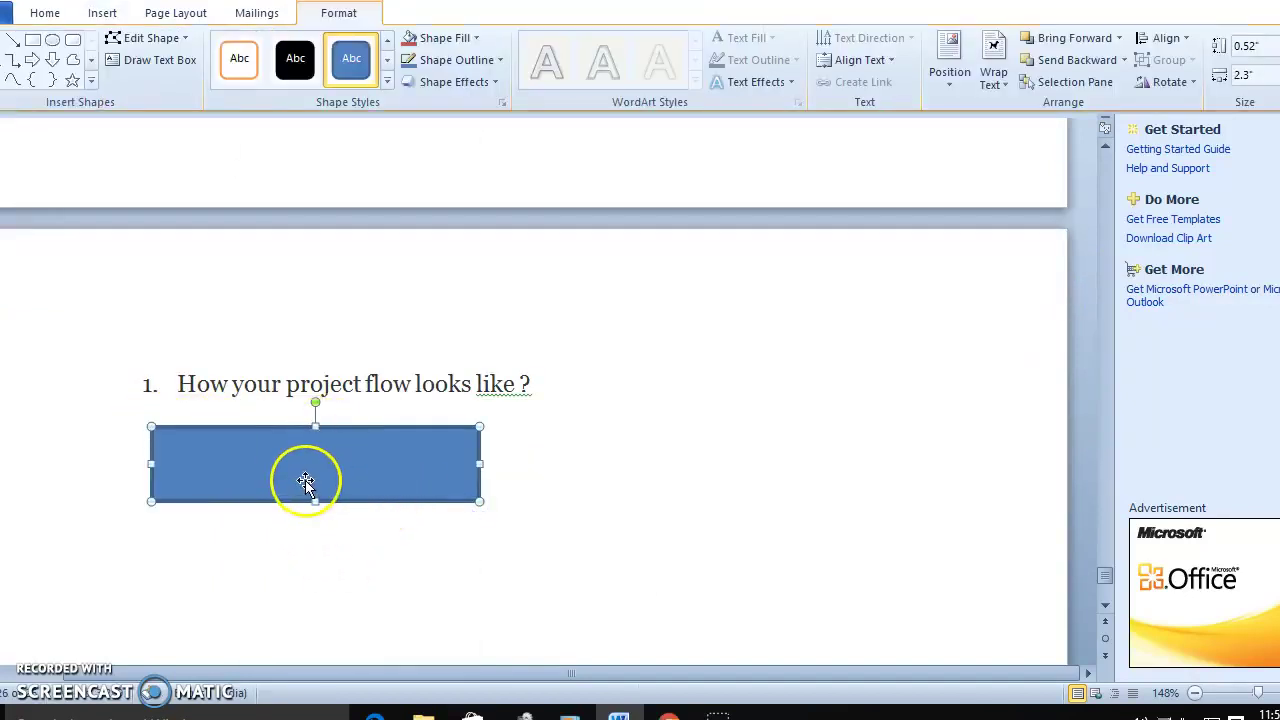
Step: Label the rectangle below the project flow question "Ameriocs"
type("Amer")
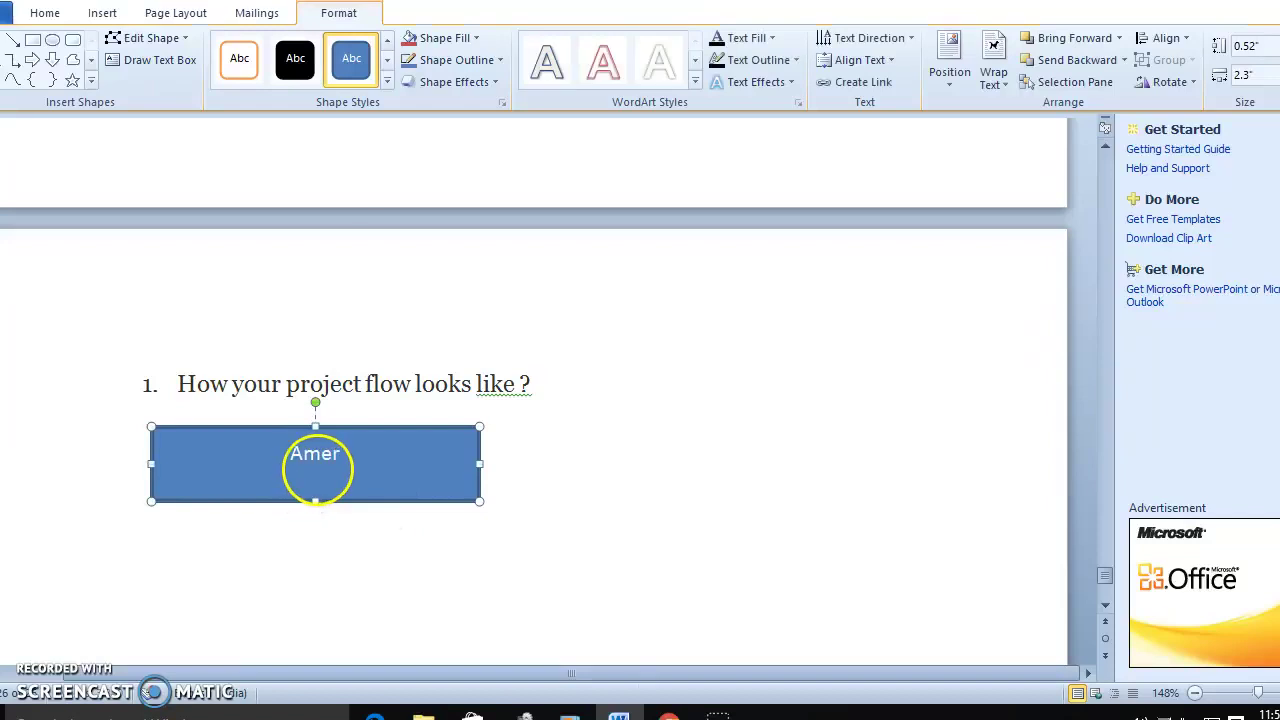
type("iocan")
key("BackSpace")
key("BackSpace")
type("s")
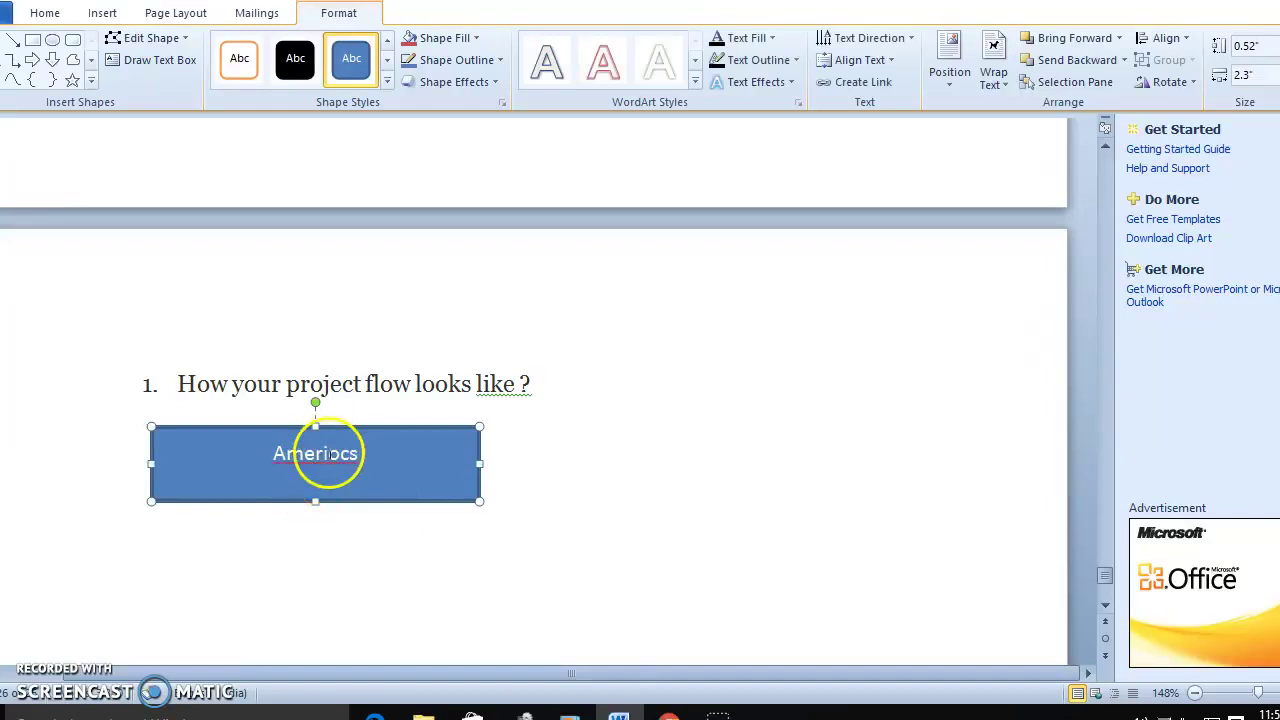
scroll(364, 495, "down", 1)
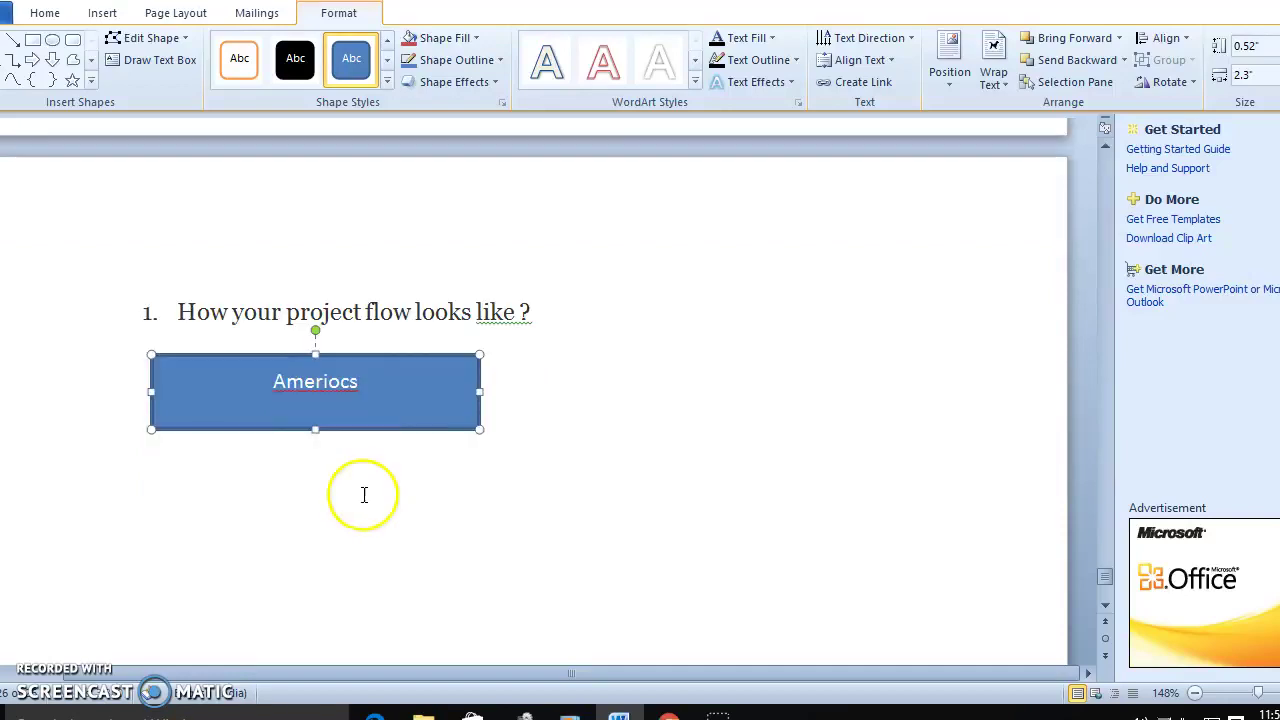
Step: Reduce the height of the "Ameriocs" rectangle to about 0.44"
left_click(397, 500)
left_click(312, 400)
left_click_drag(315, 429, 320, 417)
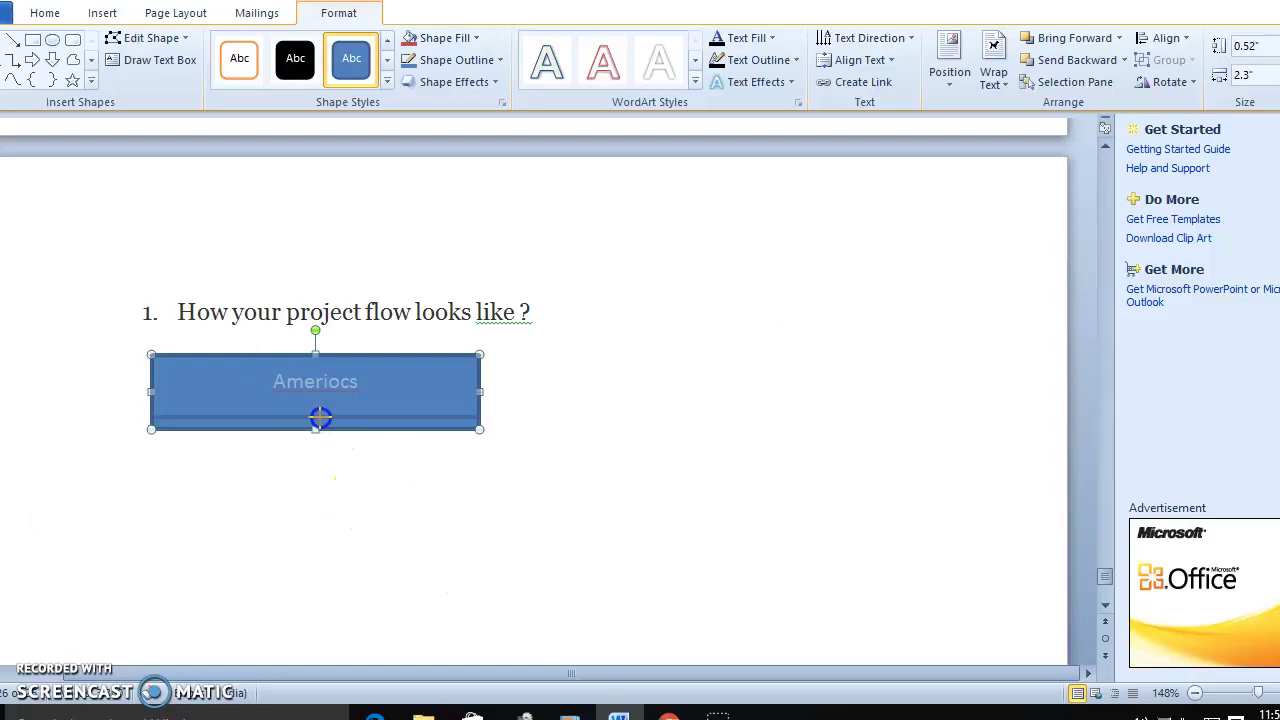
left_click(380, 454)
Step: Draw a downward arrow below the "Ameriocs" rectangle
left_click(100, 16)
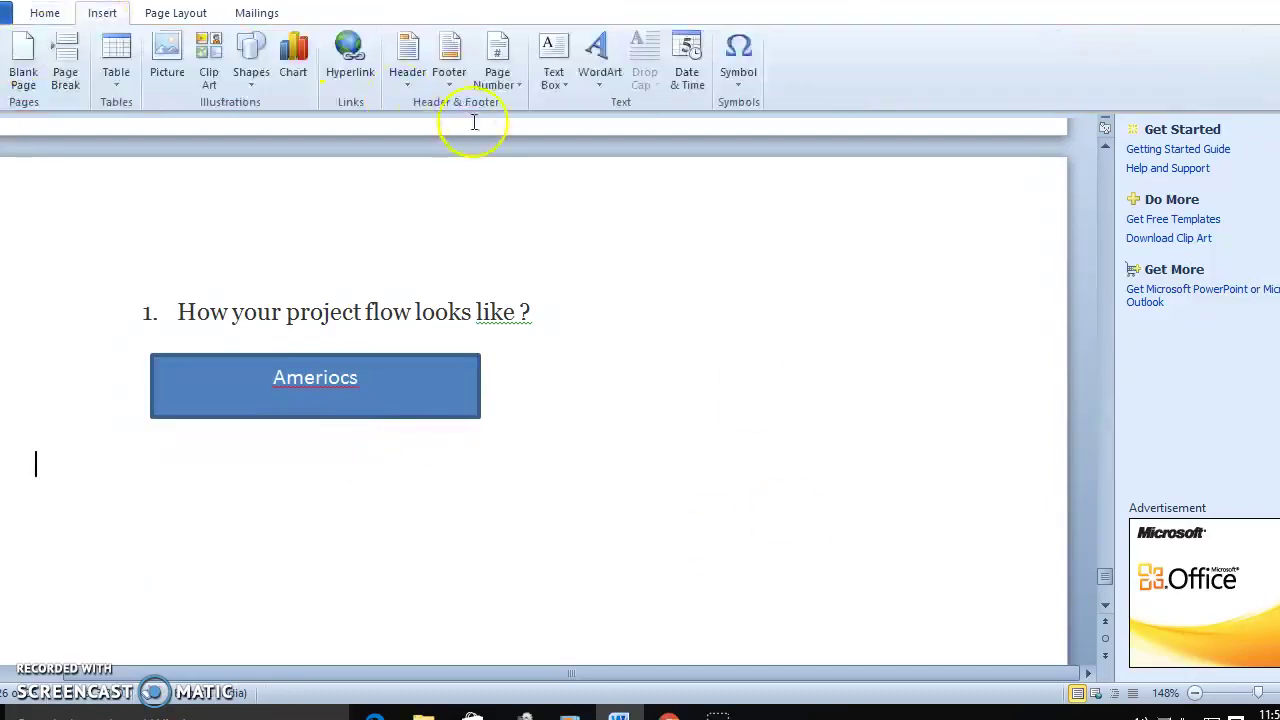
left_click(257, 88)
left_click(300, 120)
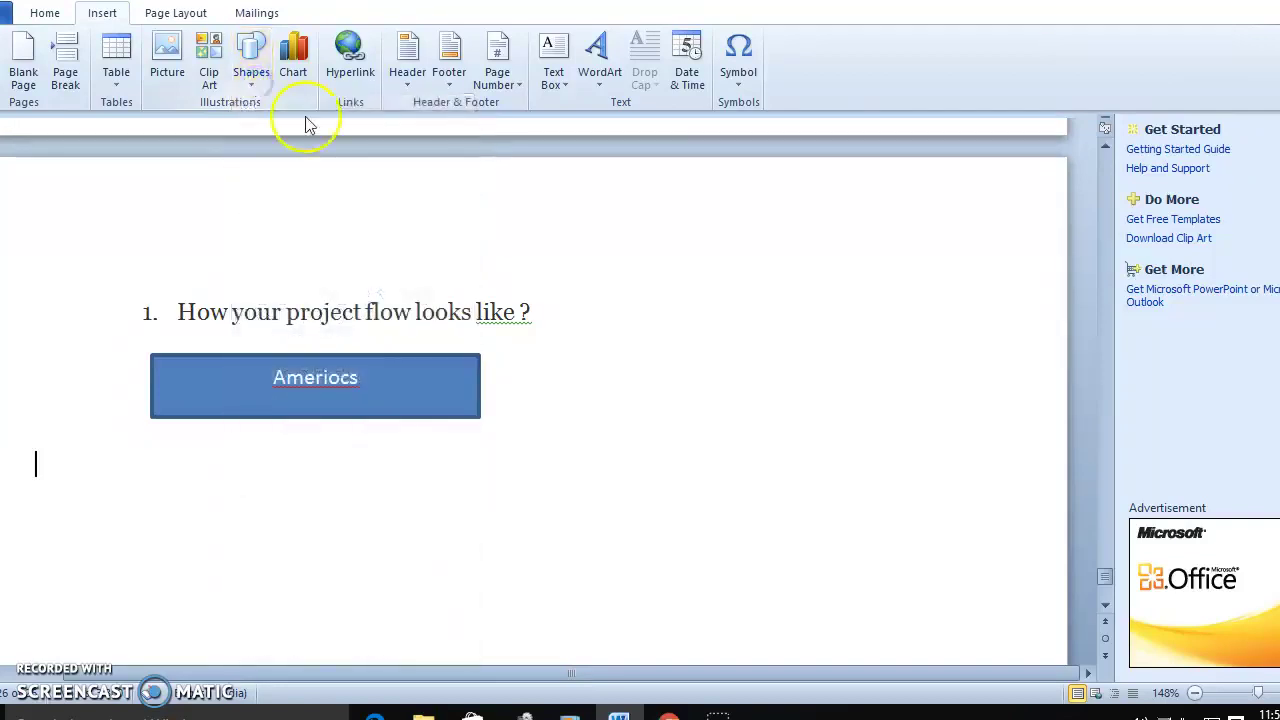
left_click(254, 78)
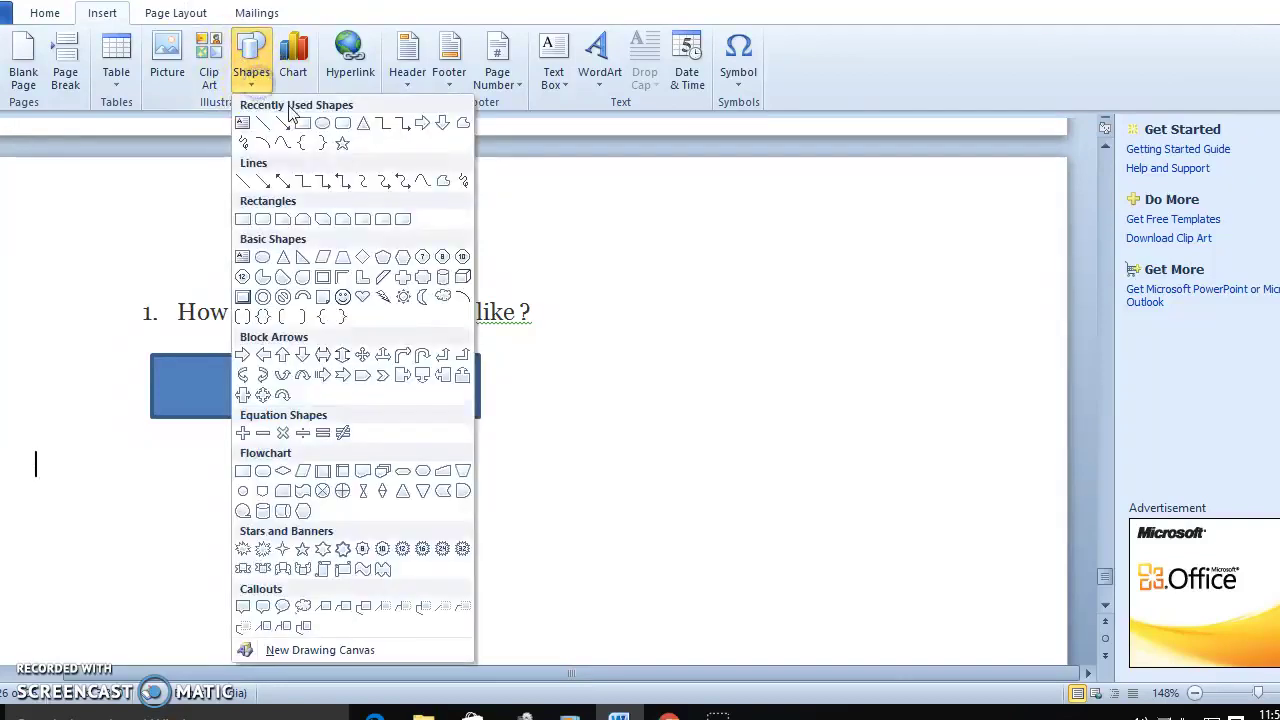
left_click(280, 122)
mouse_move(302, 425)
left_mouse_down()
mouse_move(298, 508)
mouse_move(300, 490)
left_mouse_up()
left_click(102, 12)
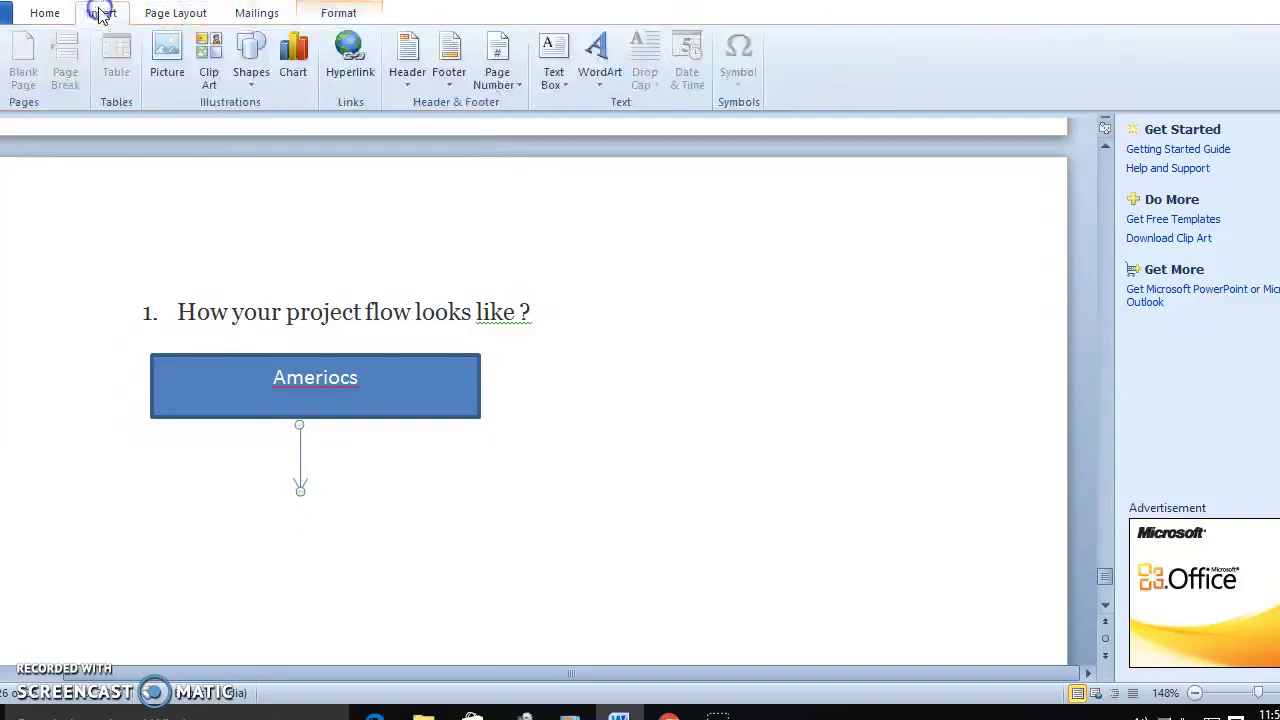
left_click(251, 80)
left_click(283, 122)
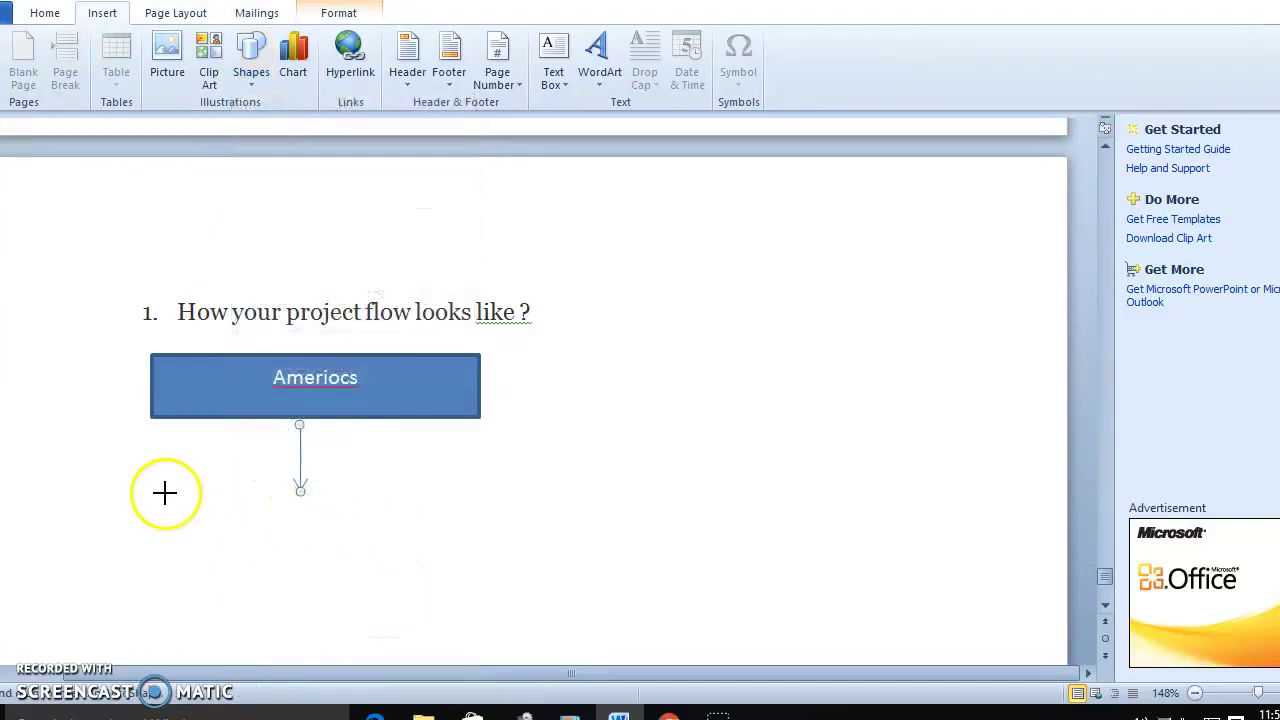
left_click_drag(158, 490, 267, 477)
left_click(389, 494)
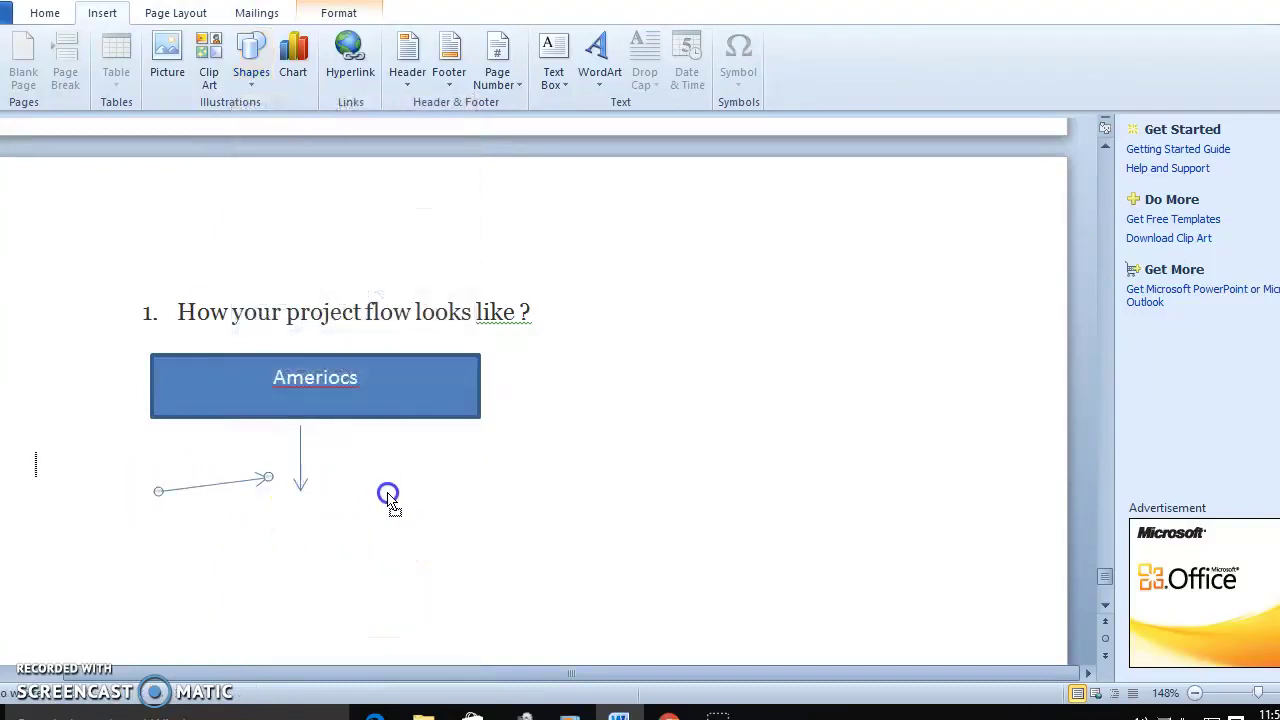
left_click(220, 485)
key("Delete")
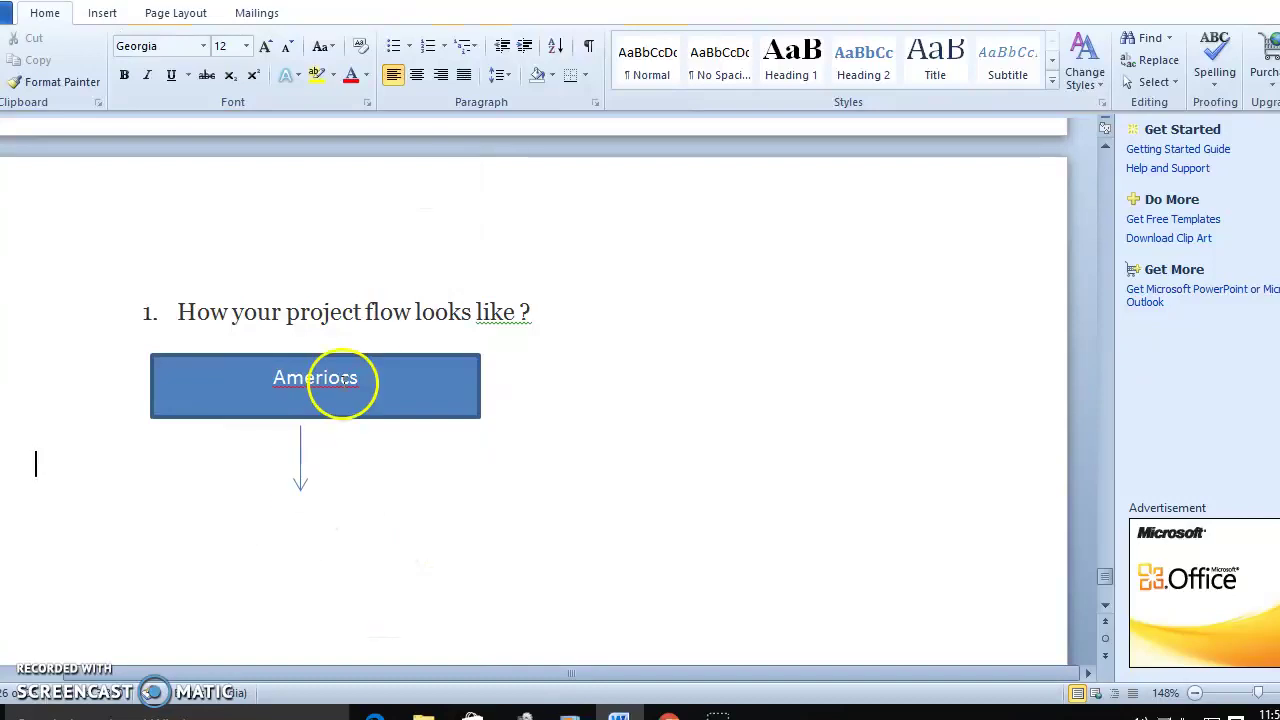
Step: Replace the label of the rectangle above the arrow with "Login Americos"
left_click(368, 375)
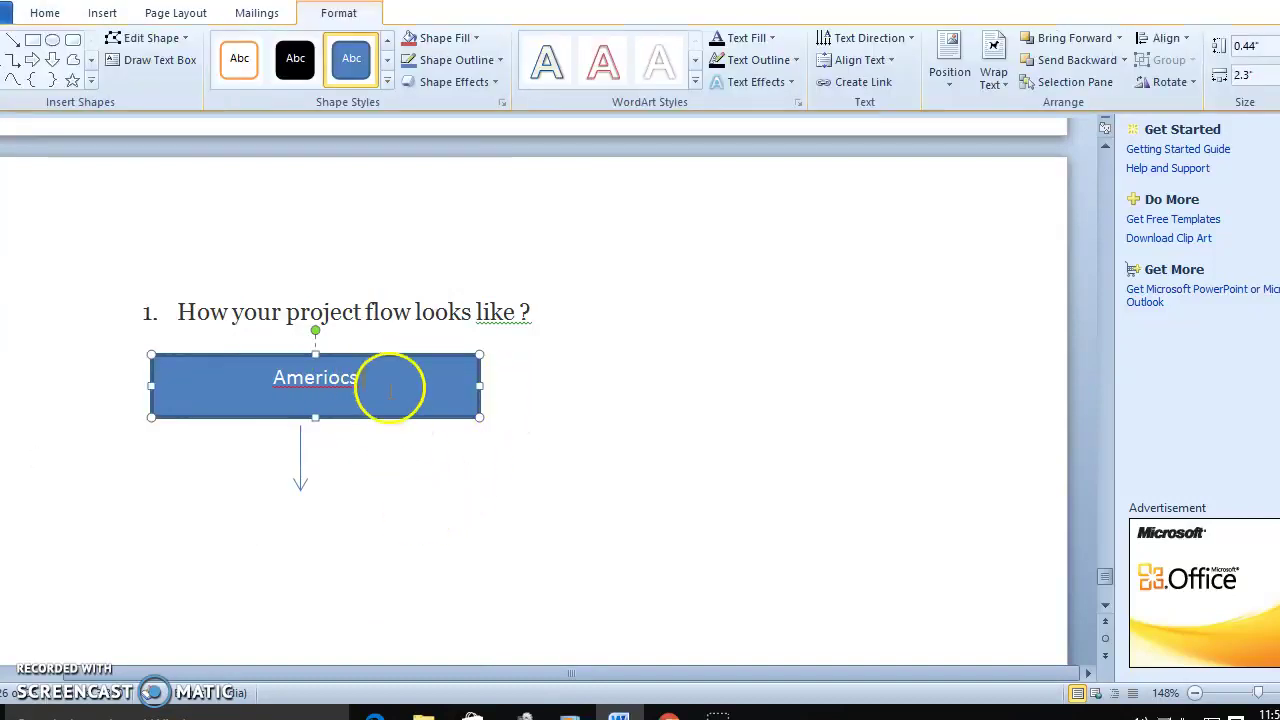
key("BackSpace")
key("BackSpace")
key("BackSpace")
key("BackSpace")
key("BackSpace")
key("BackSpace")
key("BackSpace")
key("BackSpace")
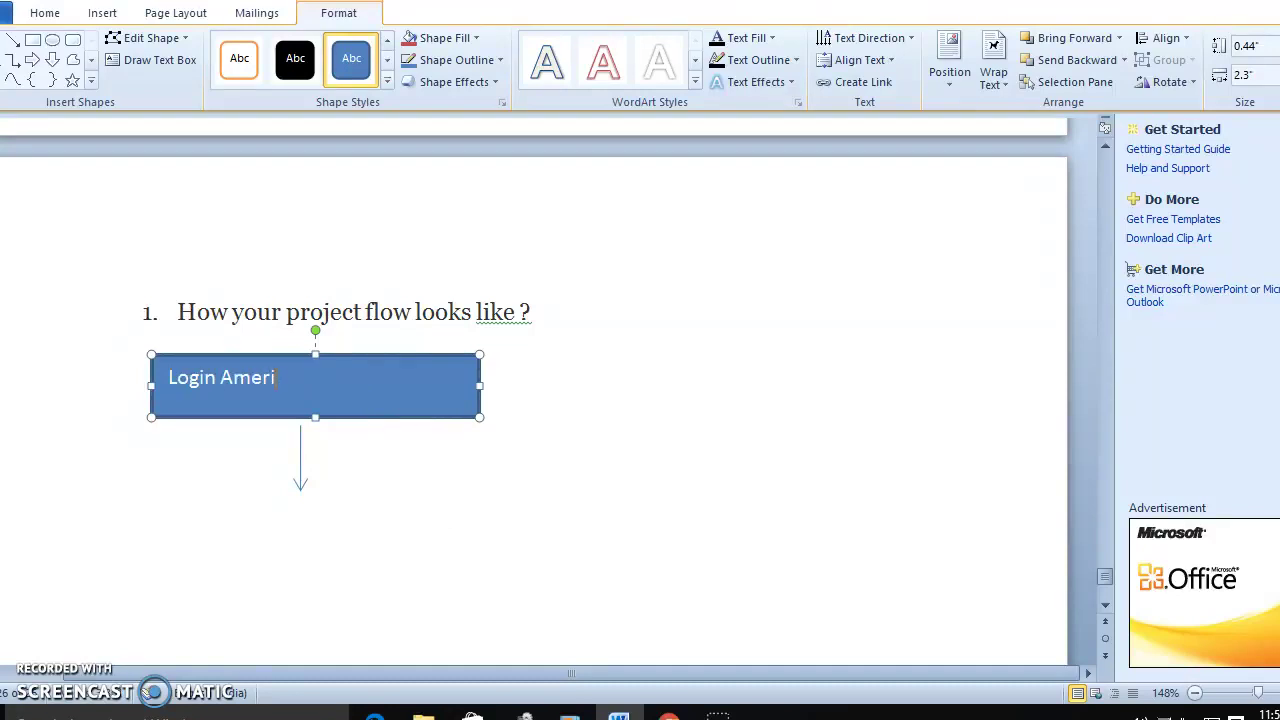
left_click(371, 483)
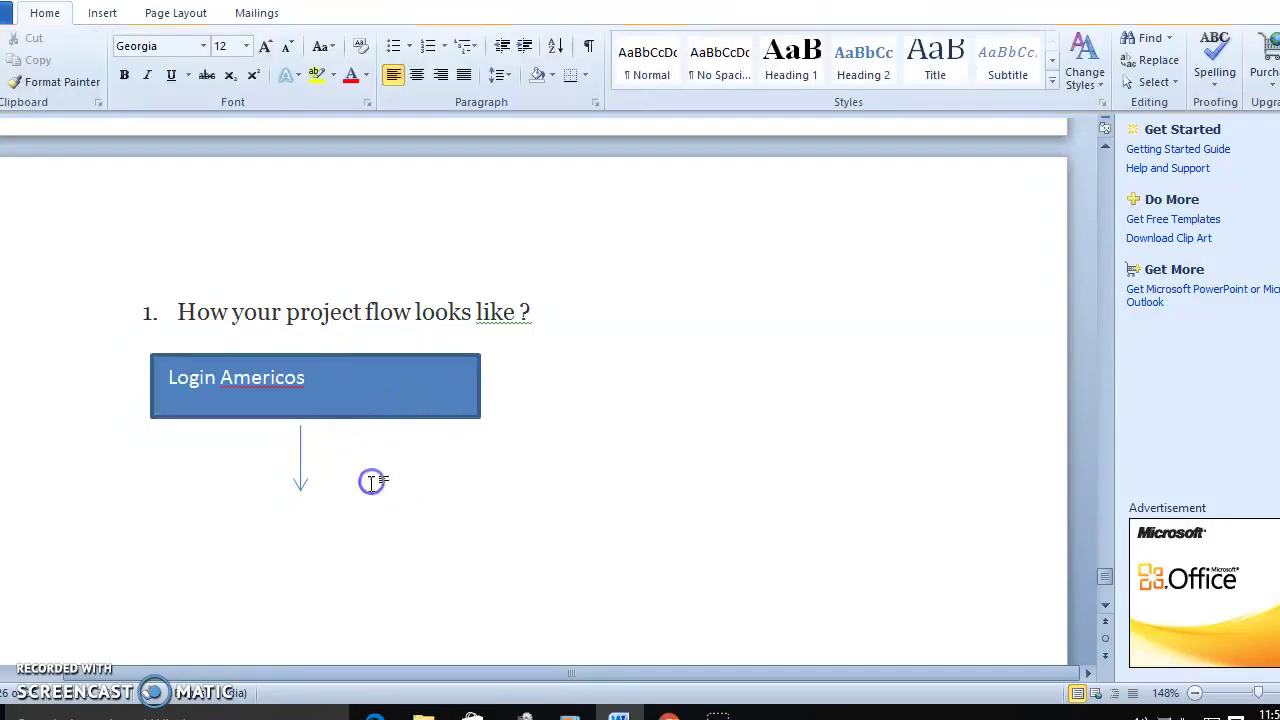
Step: Draw a rectangle about 0.54" high and 2.66" wide at the end of the arrow and label it "User Details screen"
left_click(104, 13)
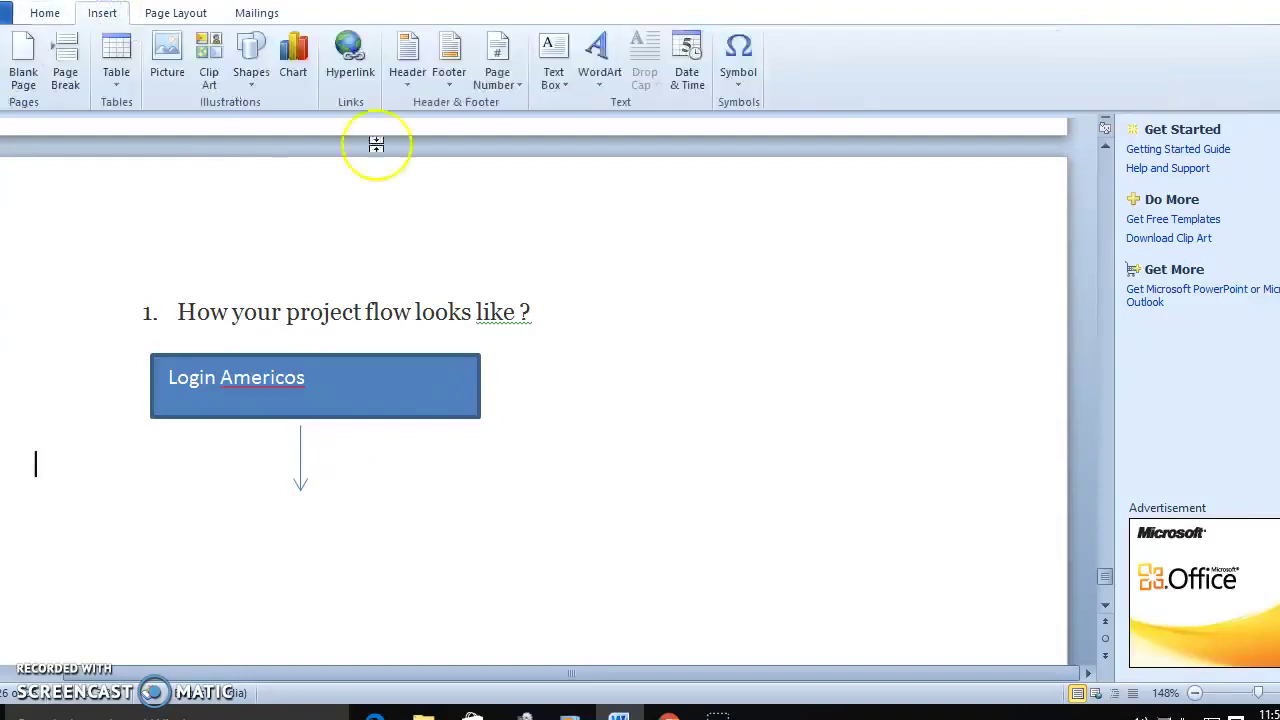
left_click(255, 84)
left_click(304, 123)
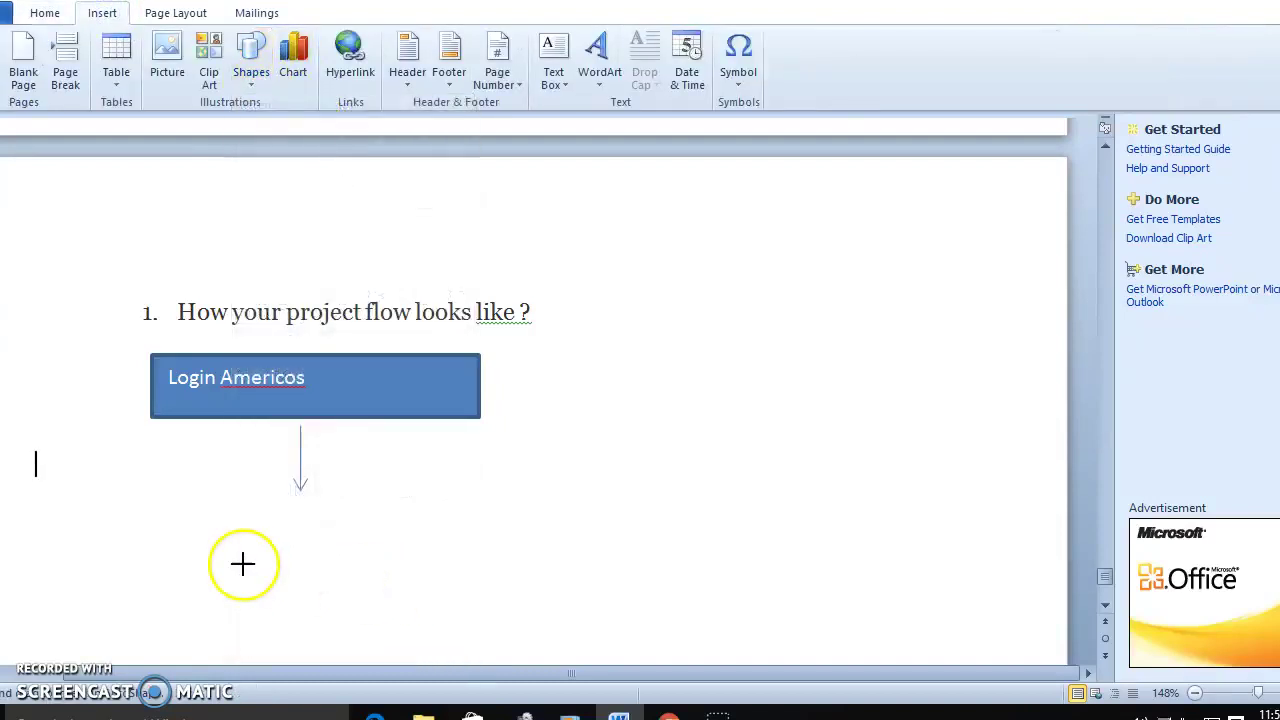
left_click_drag(122, 478, 501, 555)
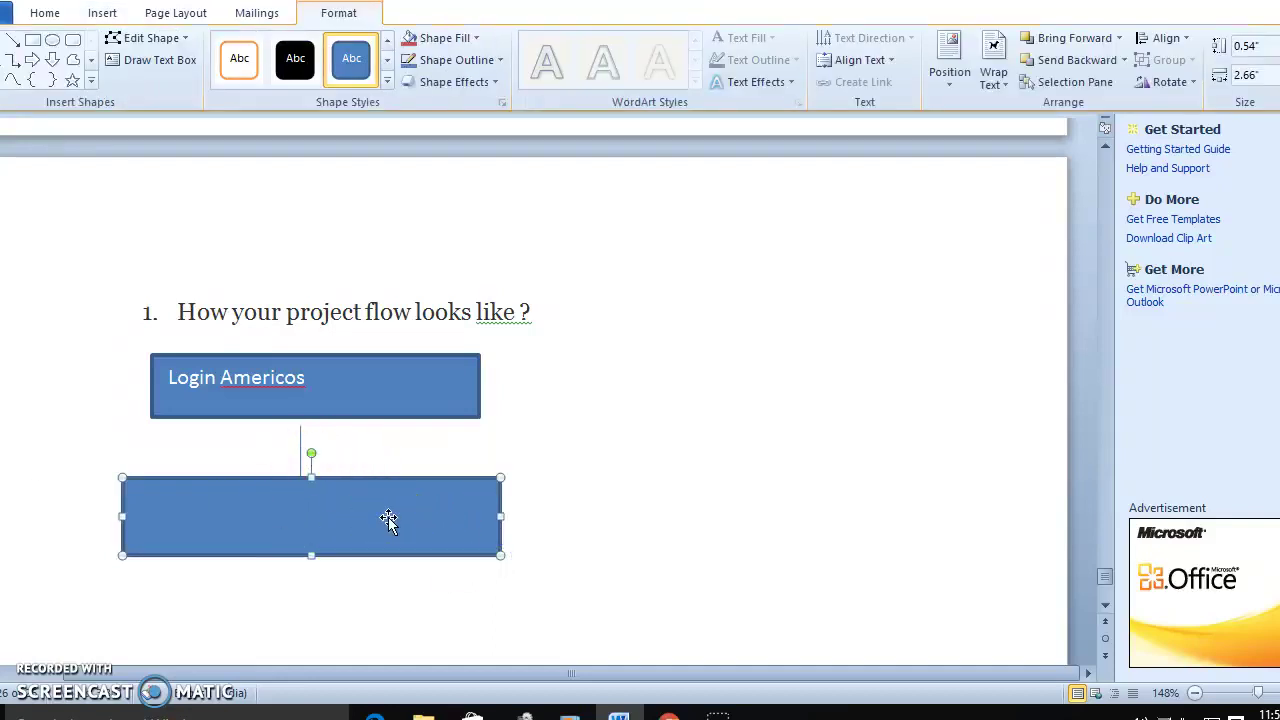
type("User")
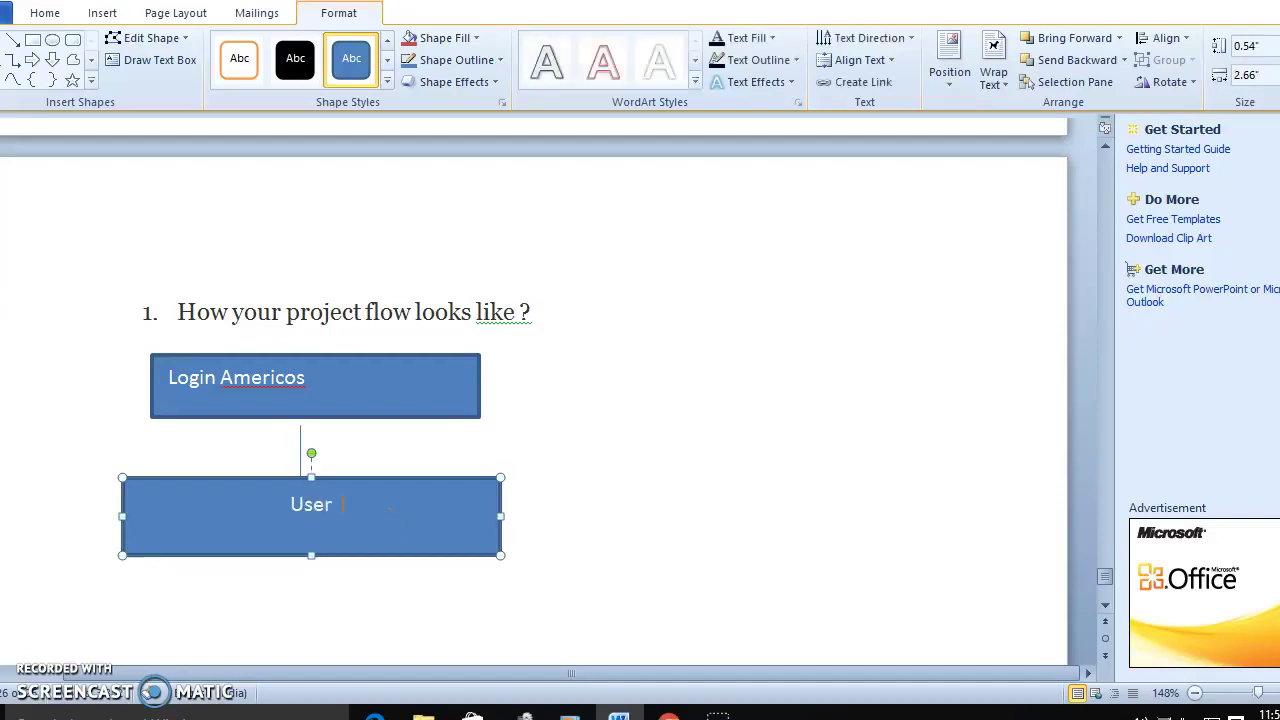
type("  Details screen")
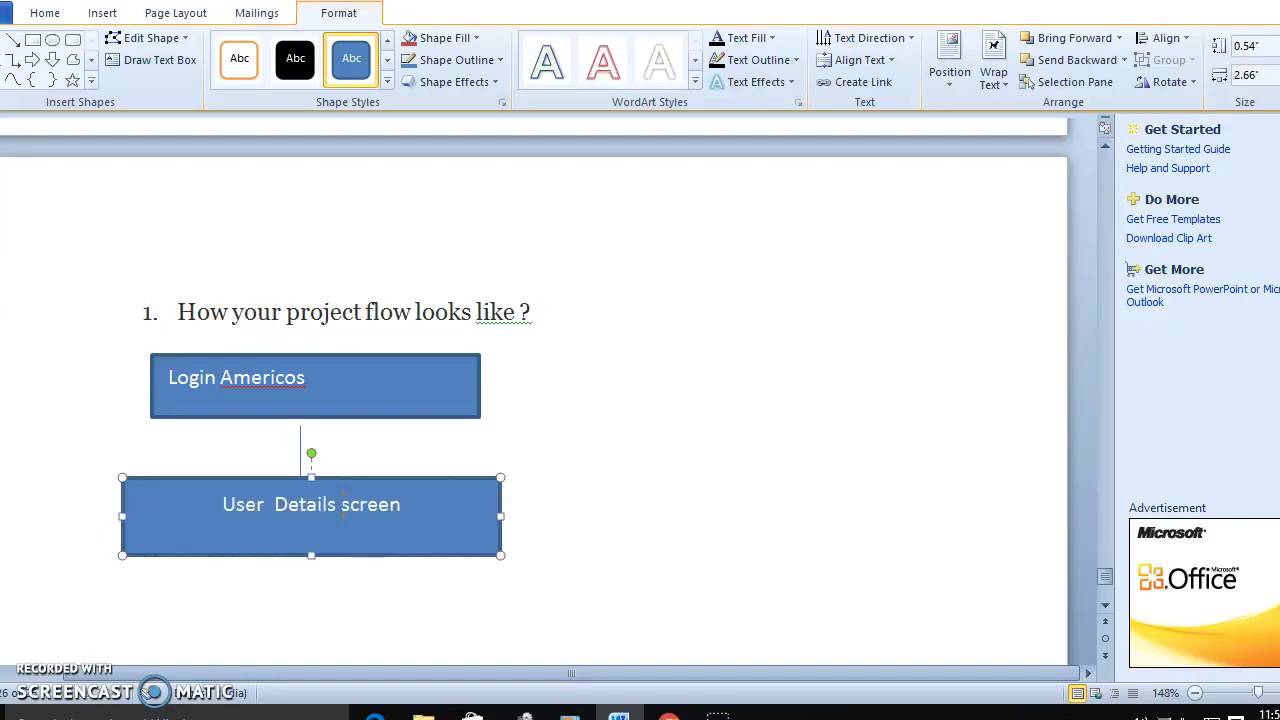
left_click(381, 523)
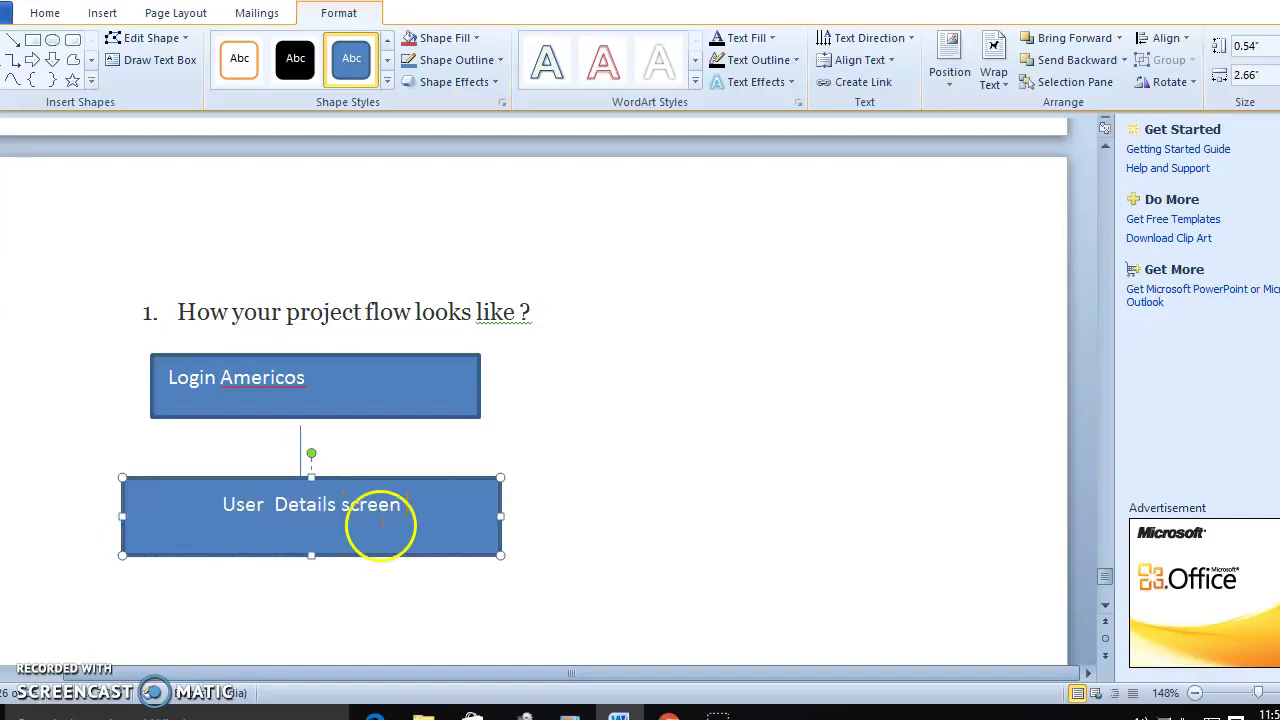
Step: Draw a third rectangle below "User Details screen" and resize it to about 0.34" high and 2.4" wide
left_click(96, 13)
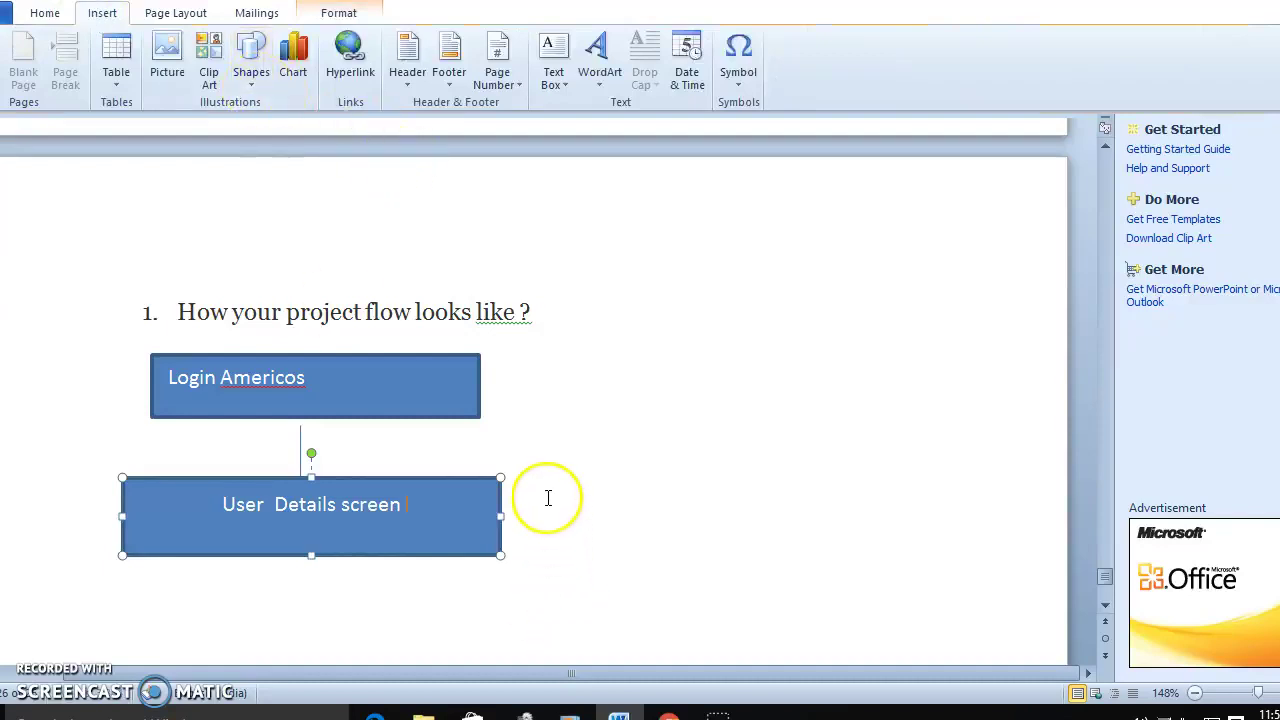
scroll(548, 495, "down", 1)
left_click(251, 62)
left_click(303, 122)
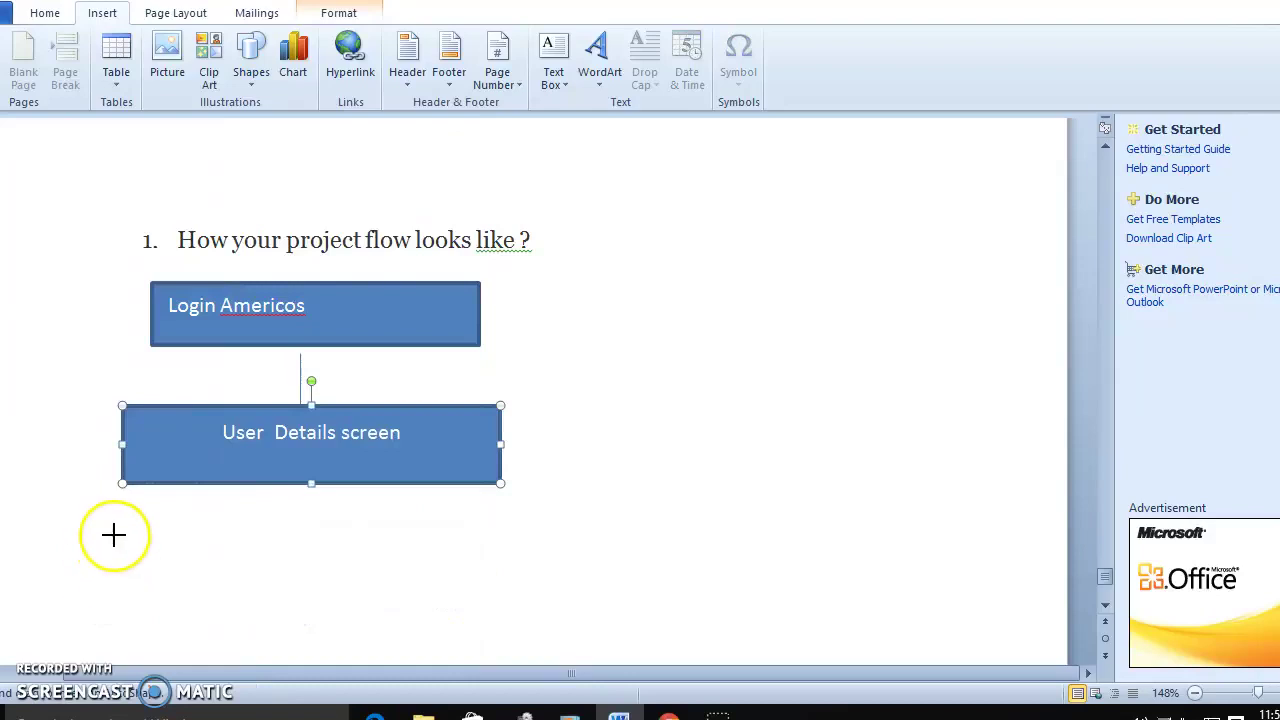
left_click_drag(111, 524, 146, 540)
left_click(456, 598)
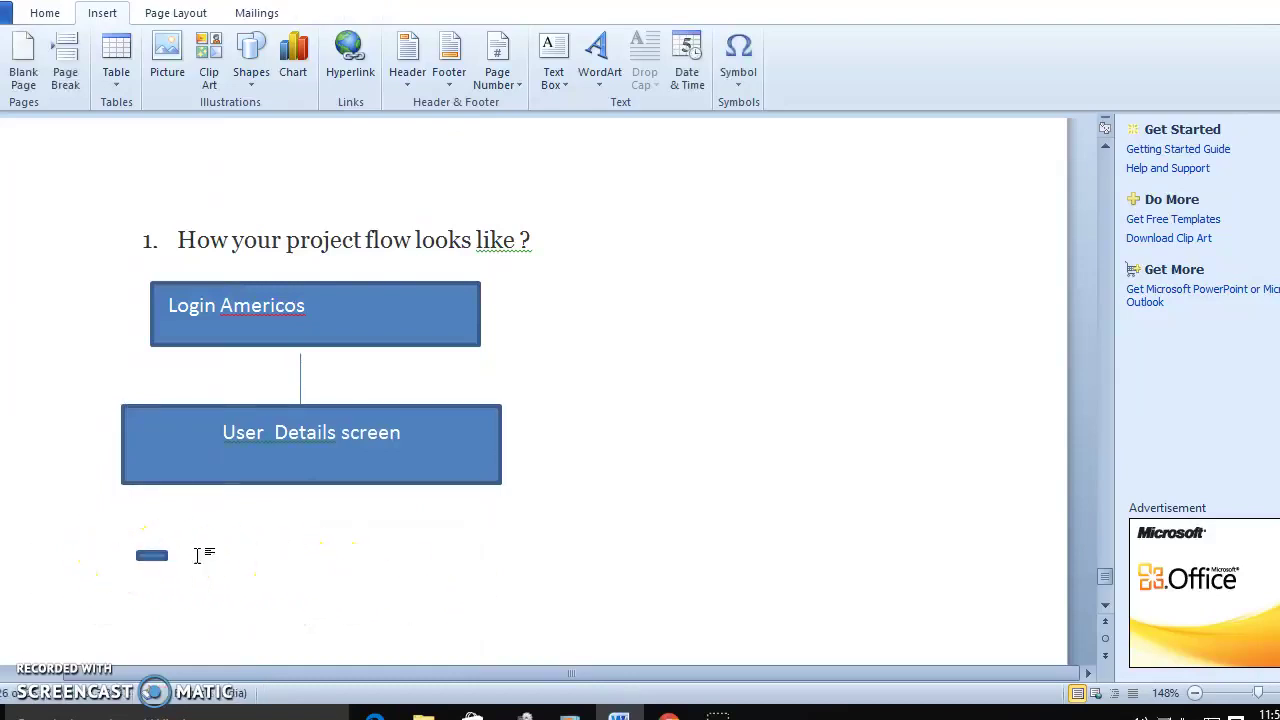
left_click(145, 555)
left_click(157, 556)
left_click_drag(171, 548, 480, 513)
left_click_drag(369, 526, 360, 538)
Step: Copy the arrow below "Login Americos" and place the copy between "User Details screen" and the empty rectangle
left_click(300, 376)
right_click(300, 374)
right_click(620, 346)
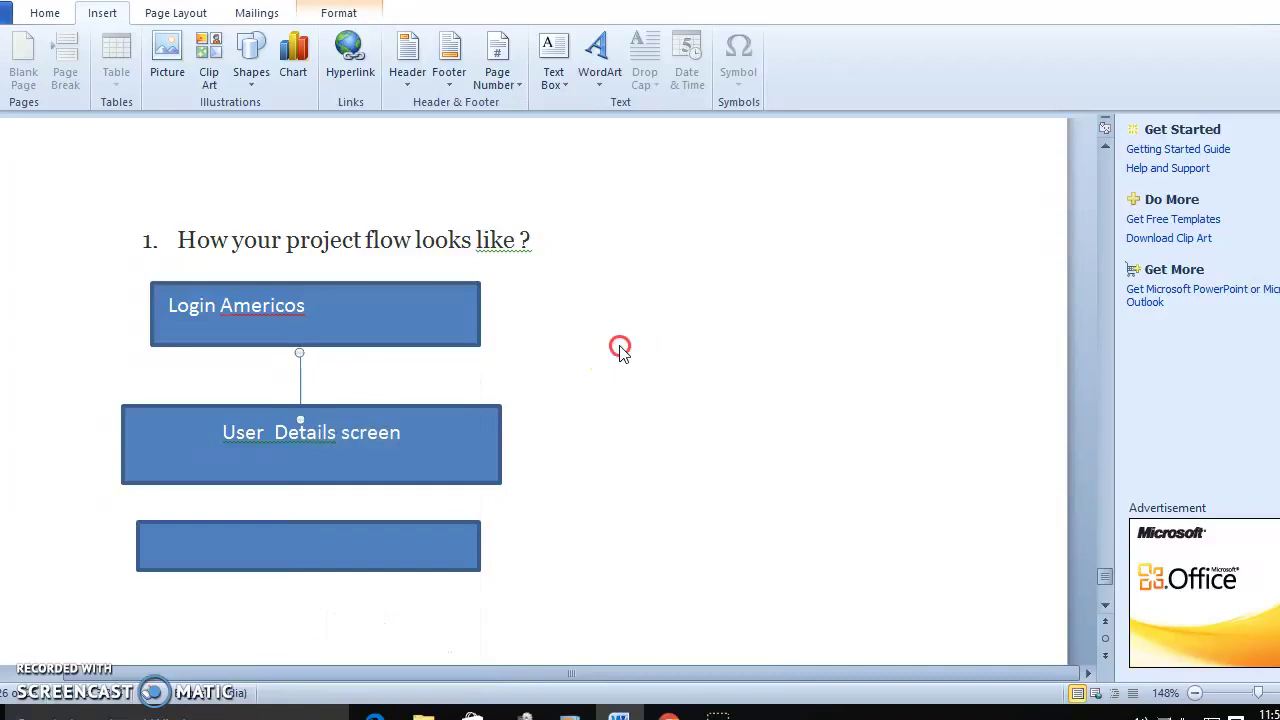
left_click(662, 425)
left_click(324, 392)
left_click_drag(325, 392, 310, 480)
Step: Label the empty third rectangle "Bank statement"
left_click(330, 555)
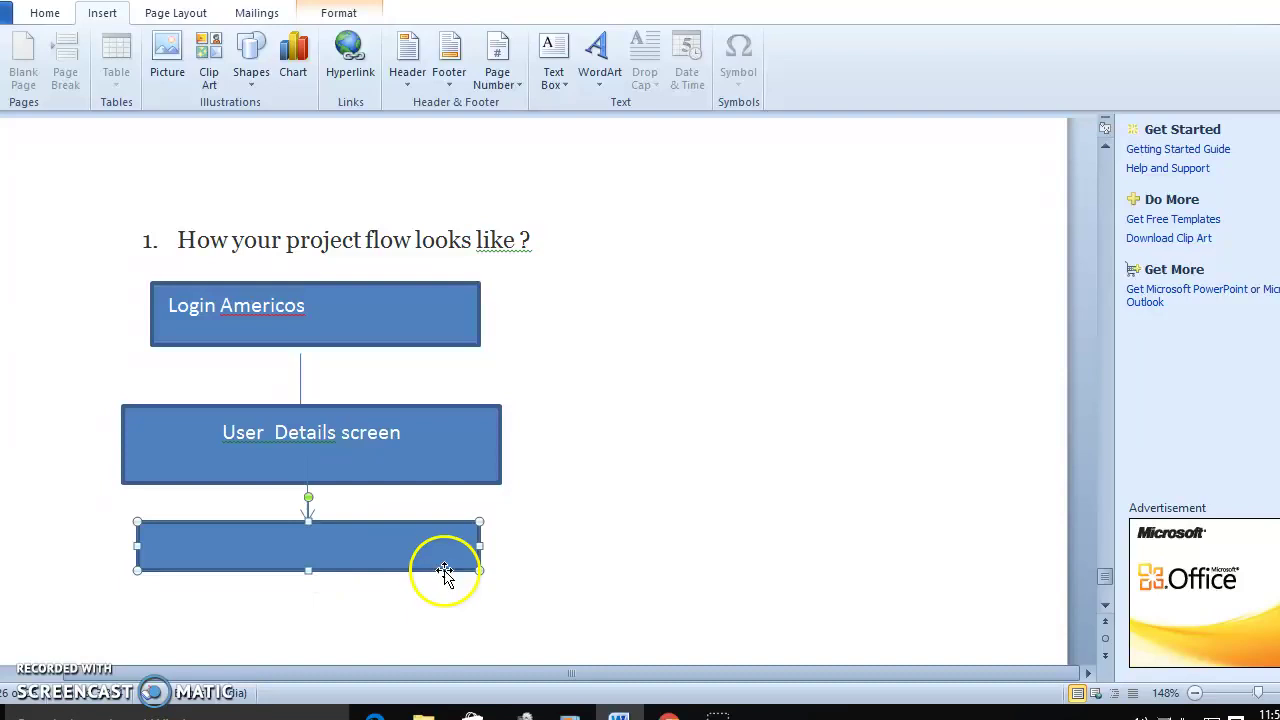
double_click(328, 549)
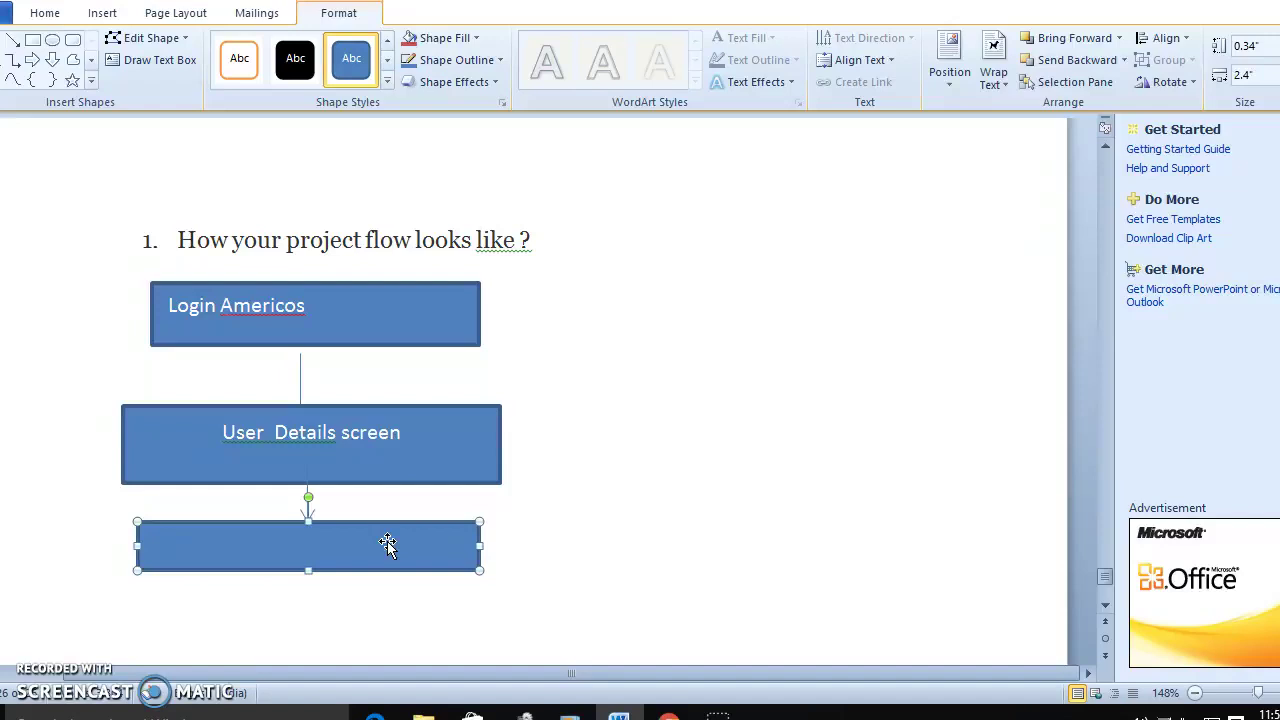
type("Bank")
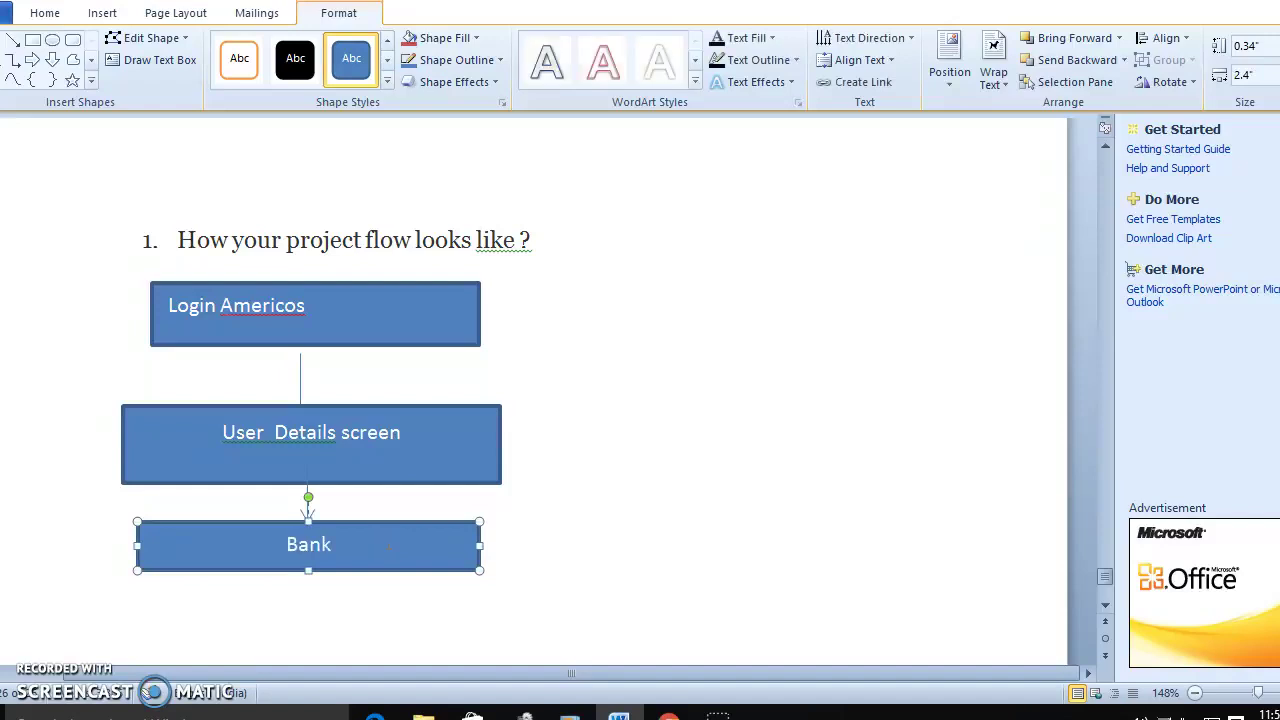
type(" statement")
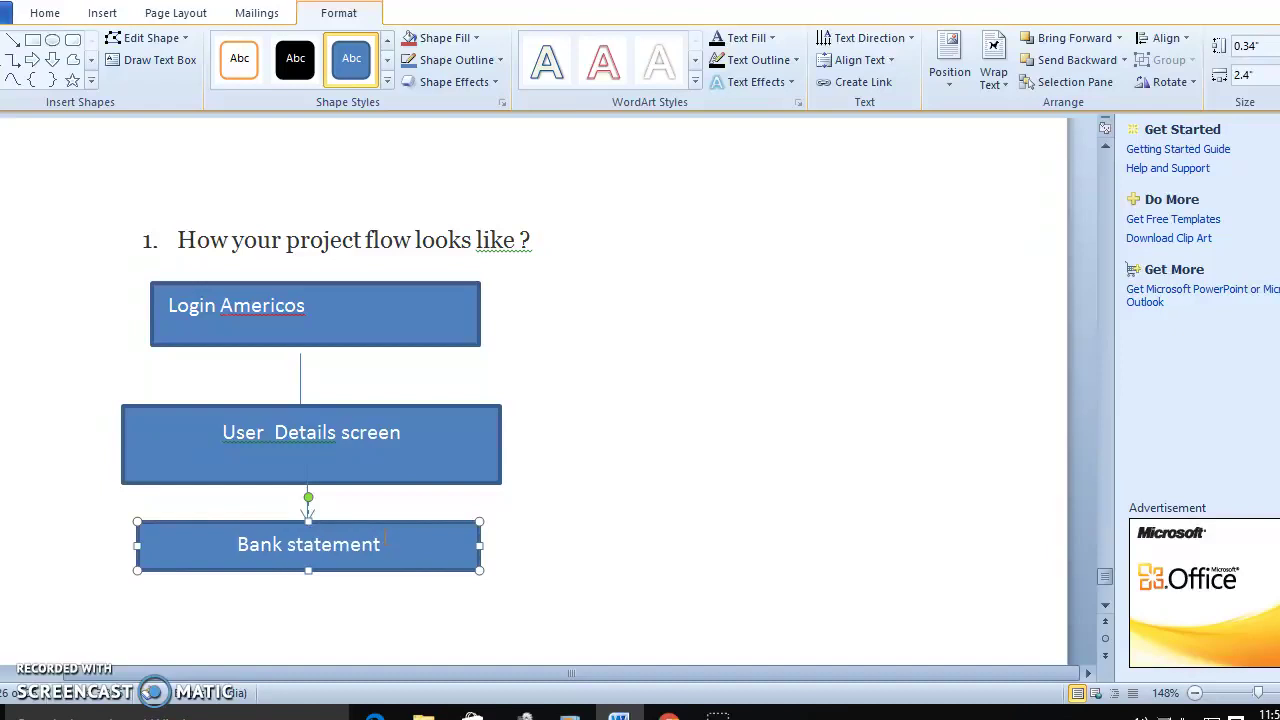
Step: Add the bulleted line "How your project flow or project process flow will looks like ." below the numbered question
left_click(531, 240)
key("Return")
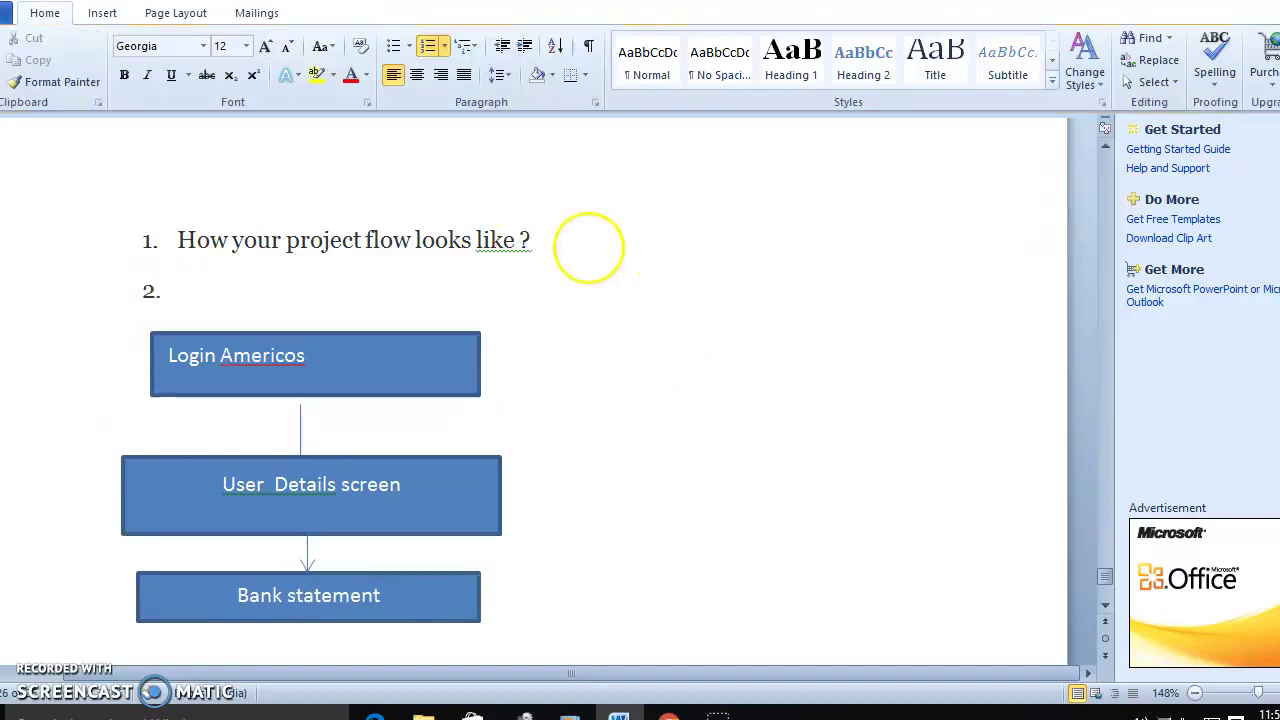
key("ctrl+shift+l")
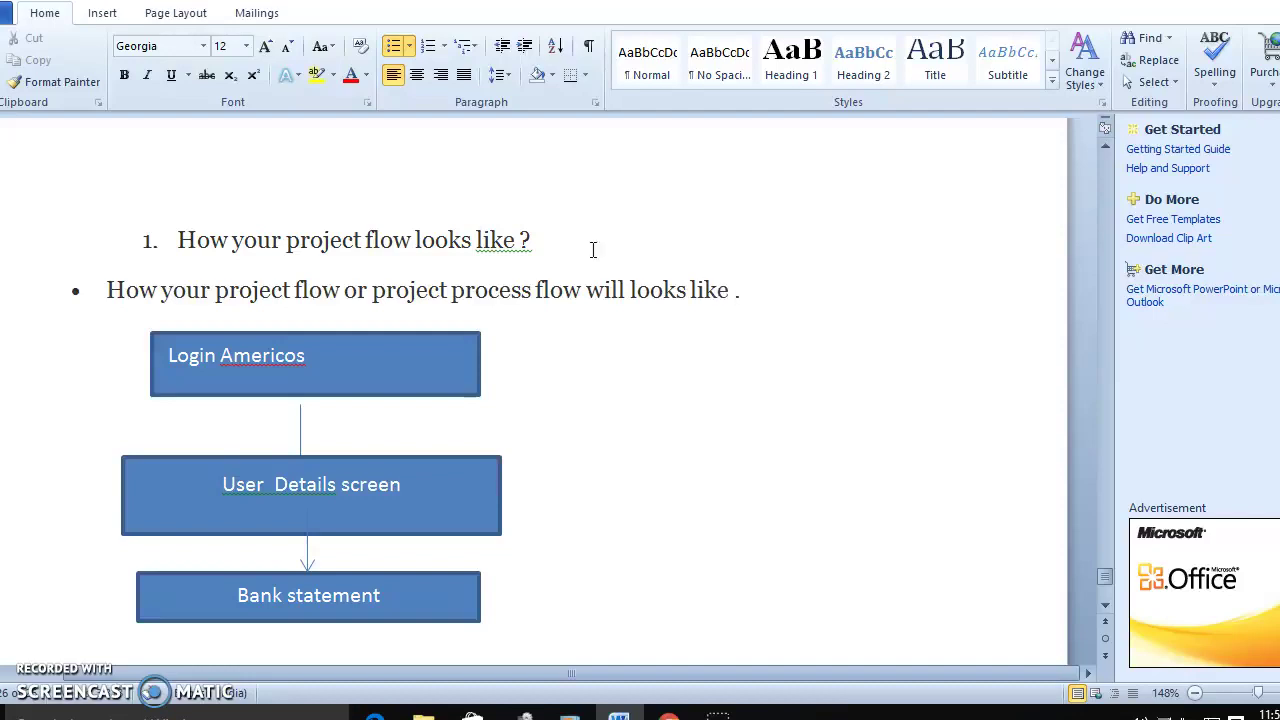
scroll(213, 427, "down", 1)
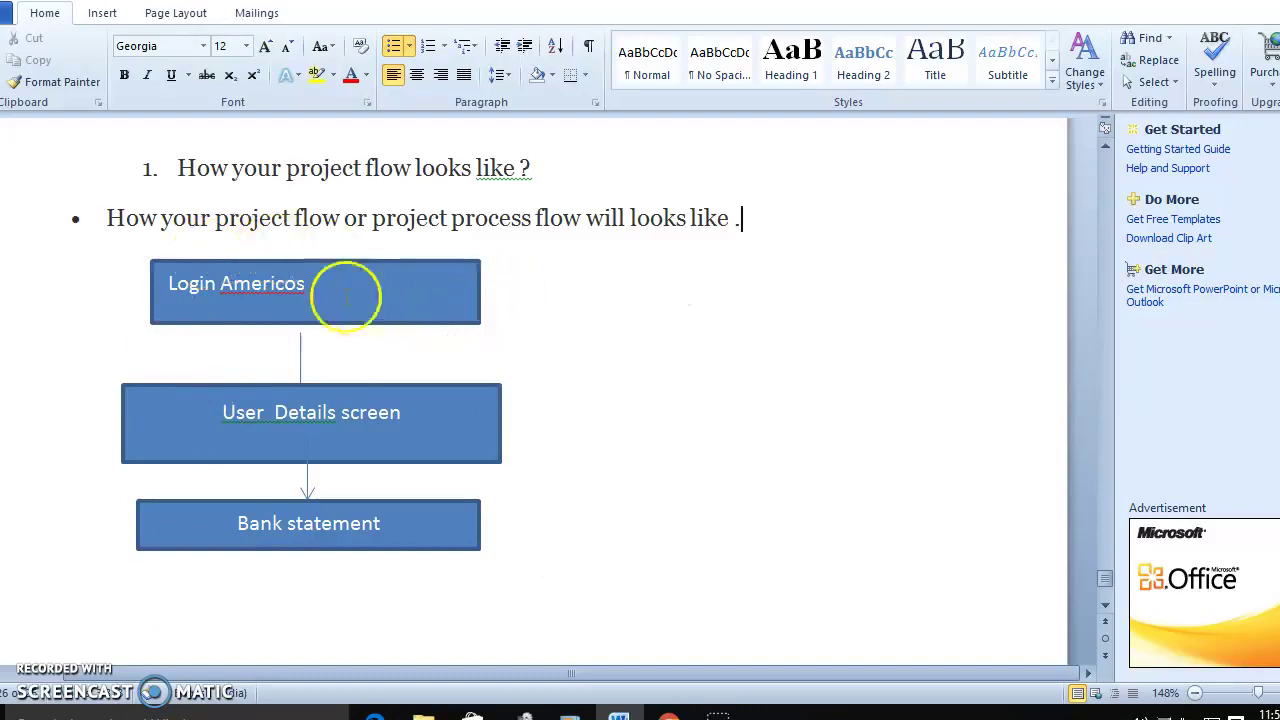
left_click(307, 285)
left_click(514, 276)
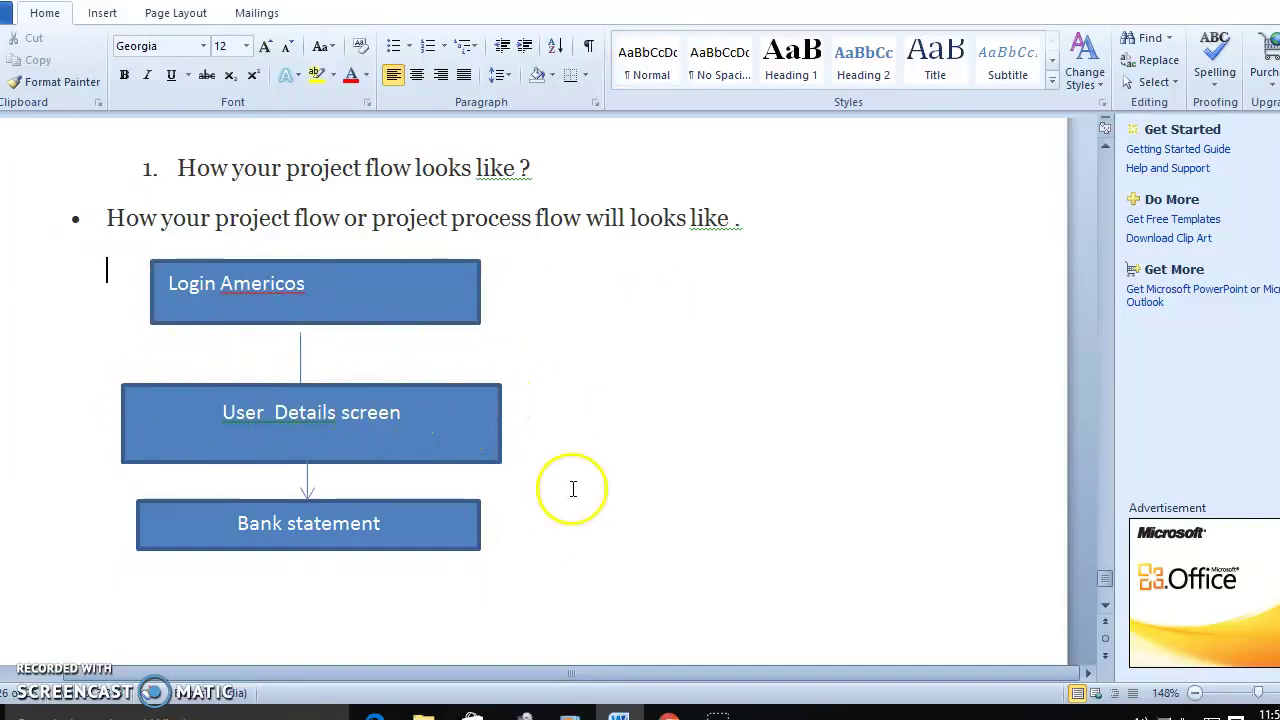
Step: Draw a fourth rectangle below "Bank statement", slightly wider than the boxes above it
scroll(480, 505, "down", 1)
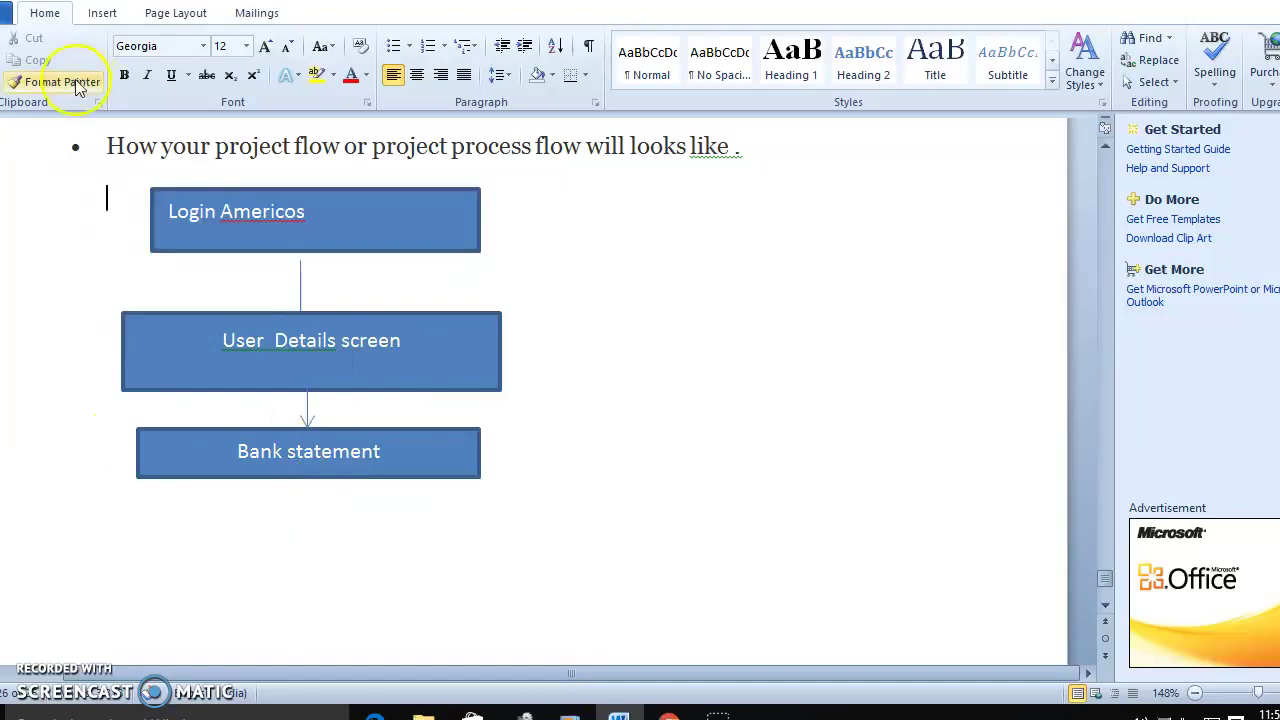
left_click(104, 13)
left_click(251, 60)
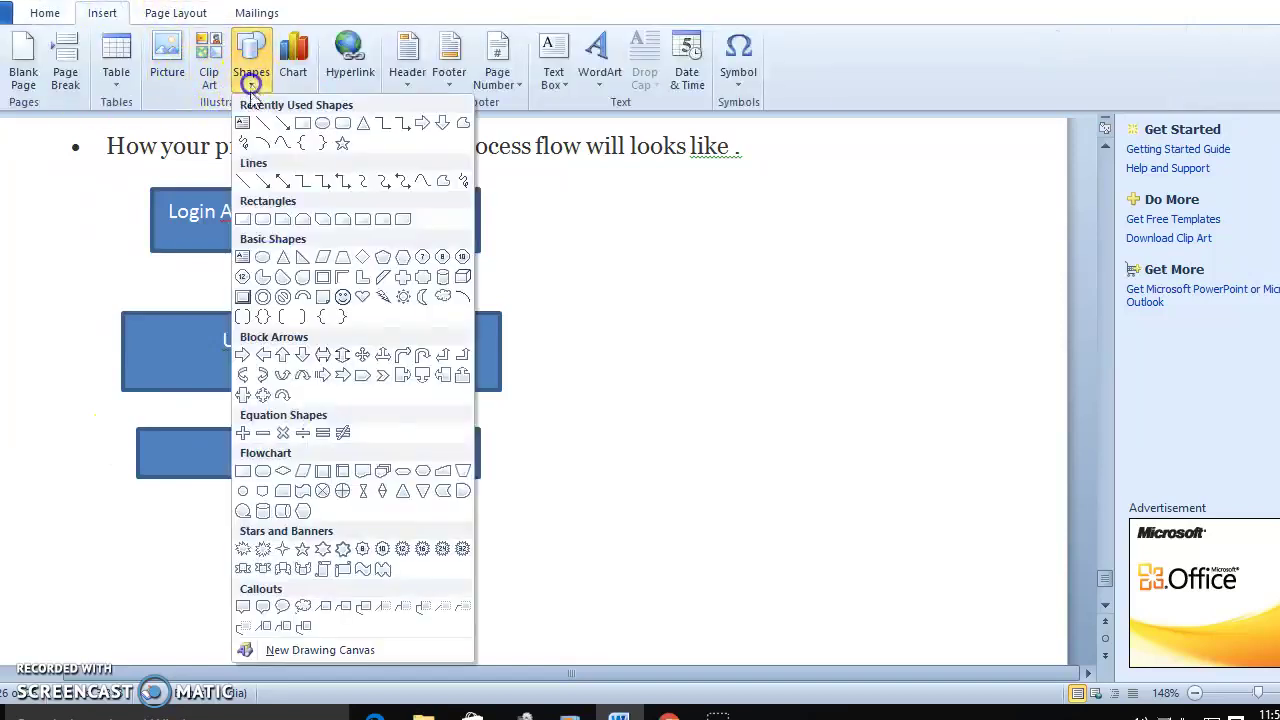
left_click(302, 122)
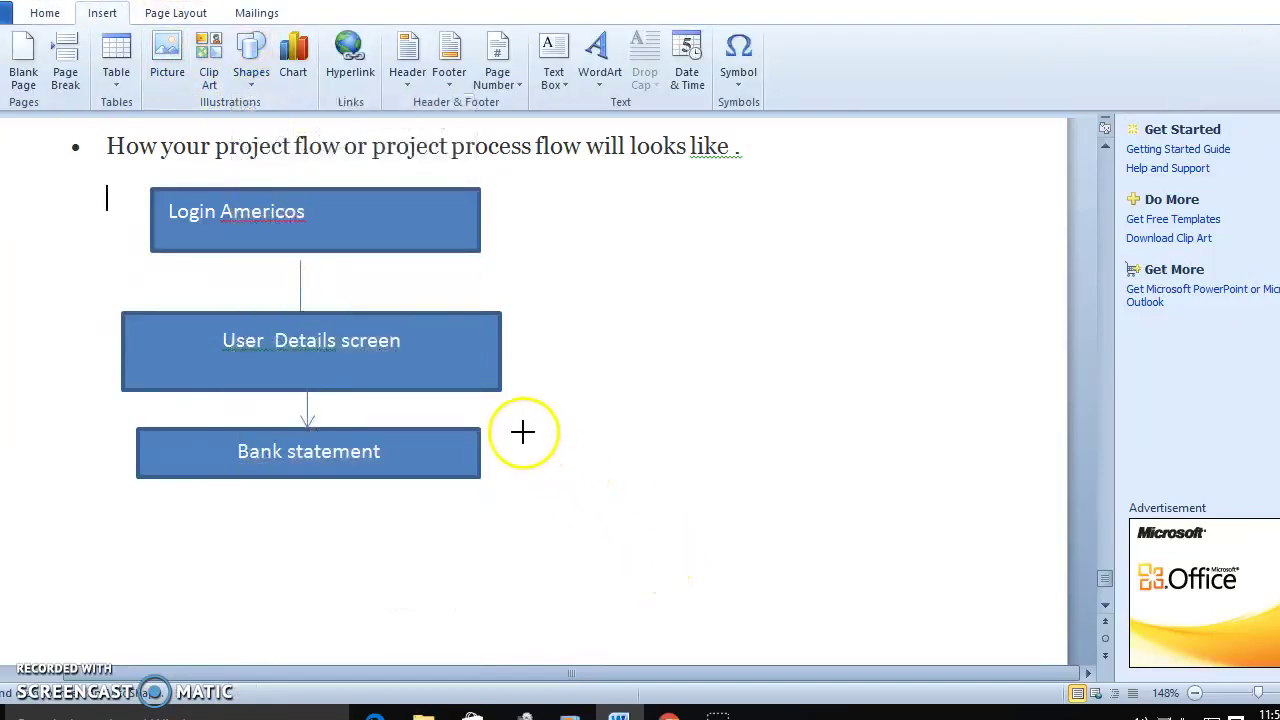
left_click_drag(123, 525, 528, 600)
Step: Copy the arrow above "Bank statement" and place the copy between "Bank statement" and the empty rectangle below it
left_click(308, 410)
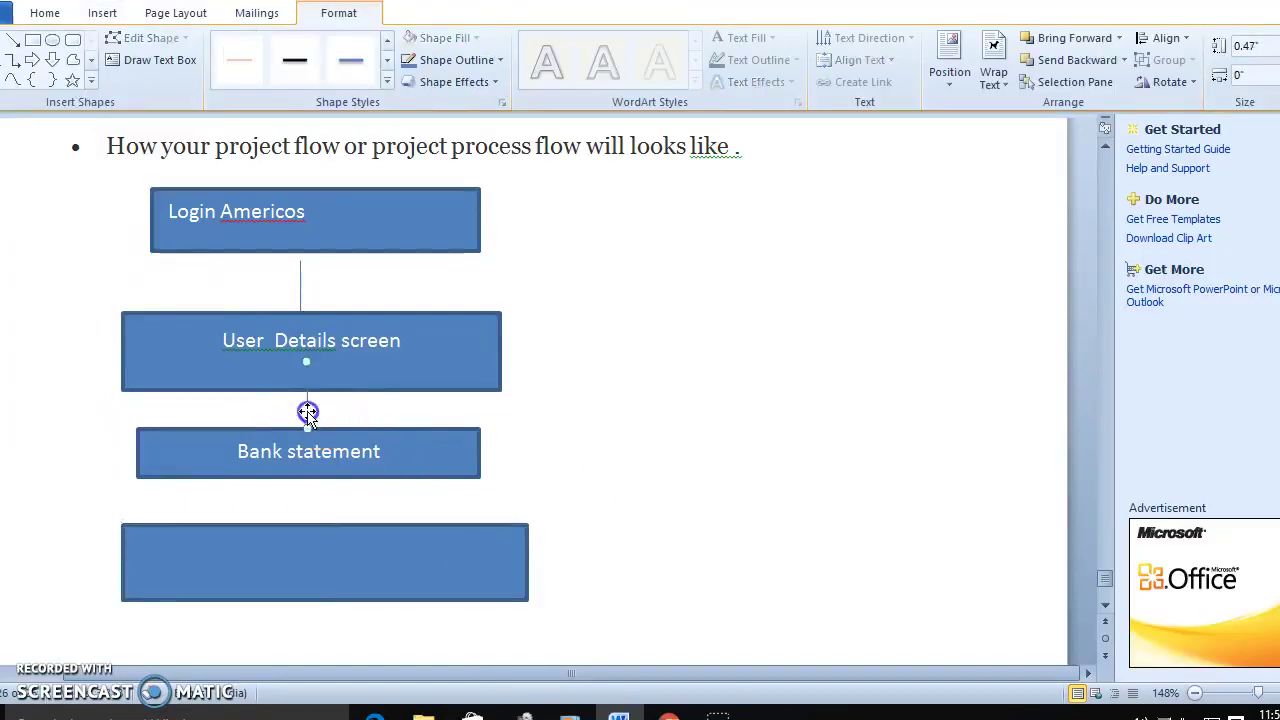
right_click(308, 410)
left_click(375, 144)
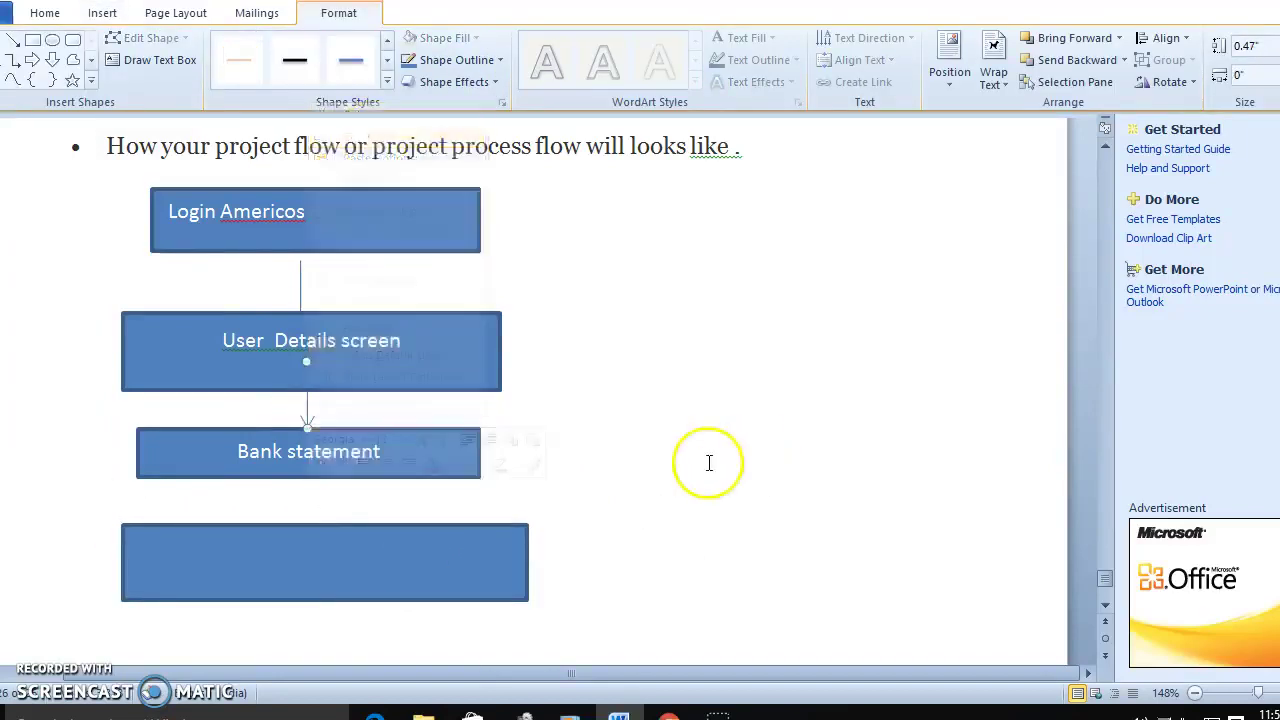
right_click(646, 434)
left_click(688, 186)
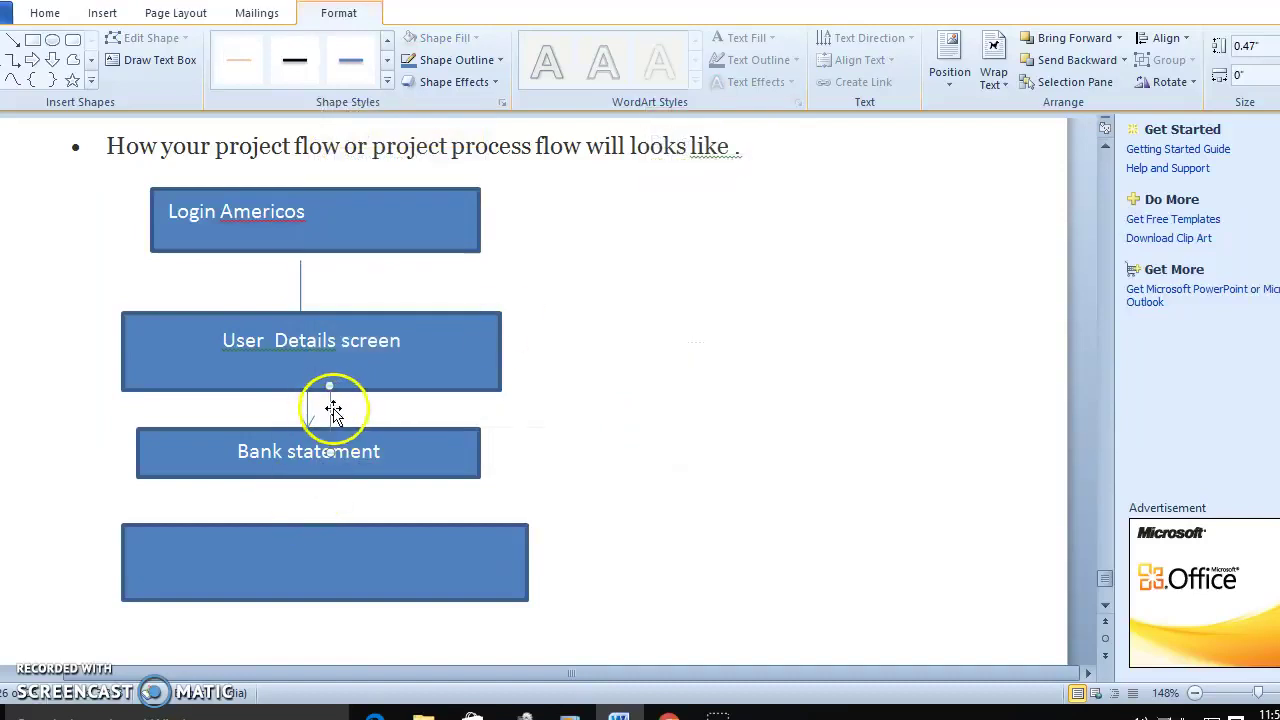
left_click_drag(330, 406, 289, 483)
Step: Label the empty fourth rectangle "Fund transfer"
left_click(300, 575)
type("F")
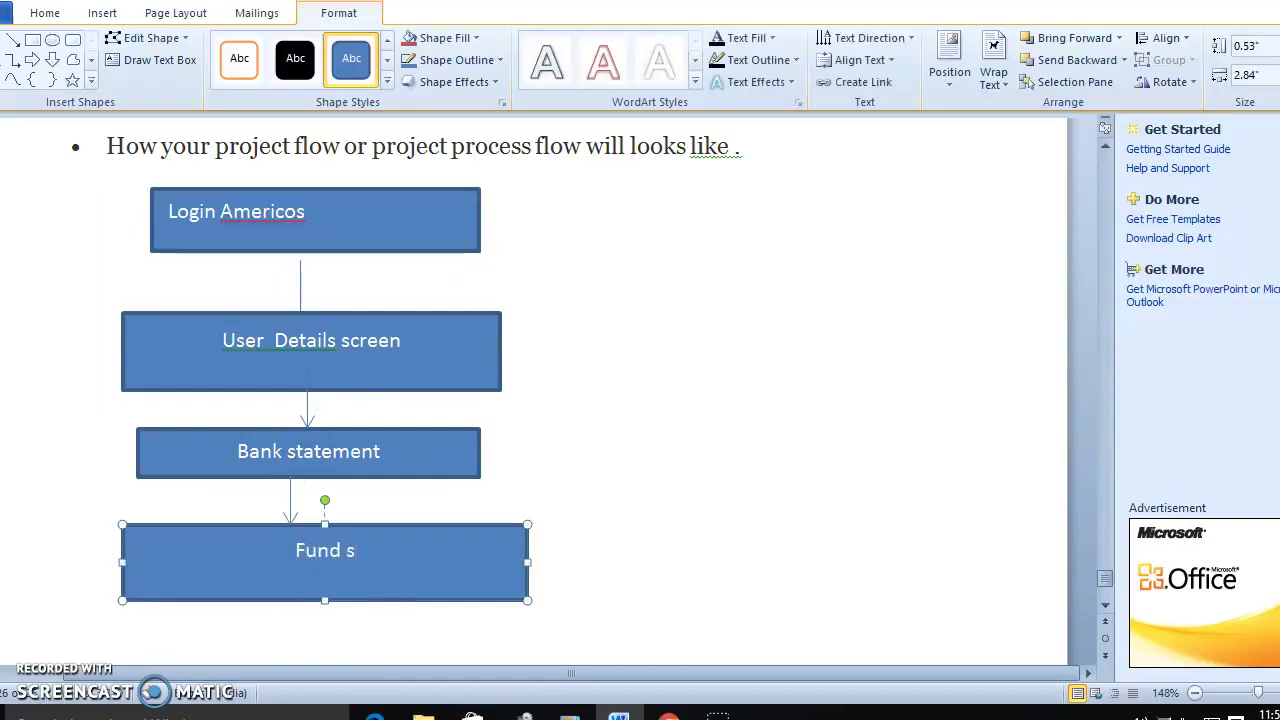
type("und transfer")
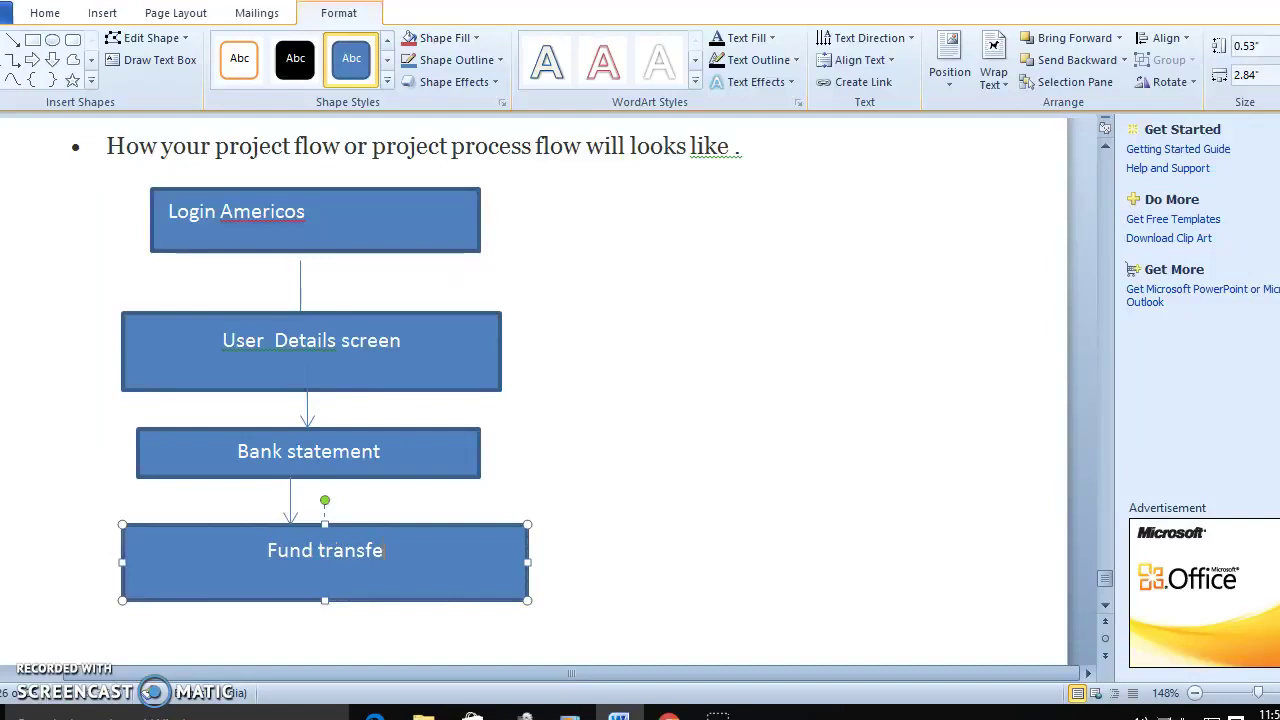
left_click(534, 514)
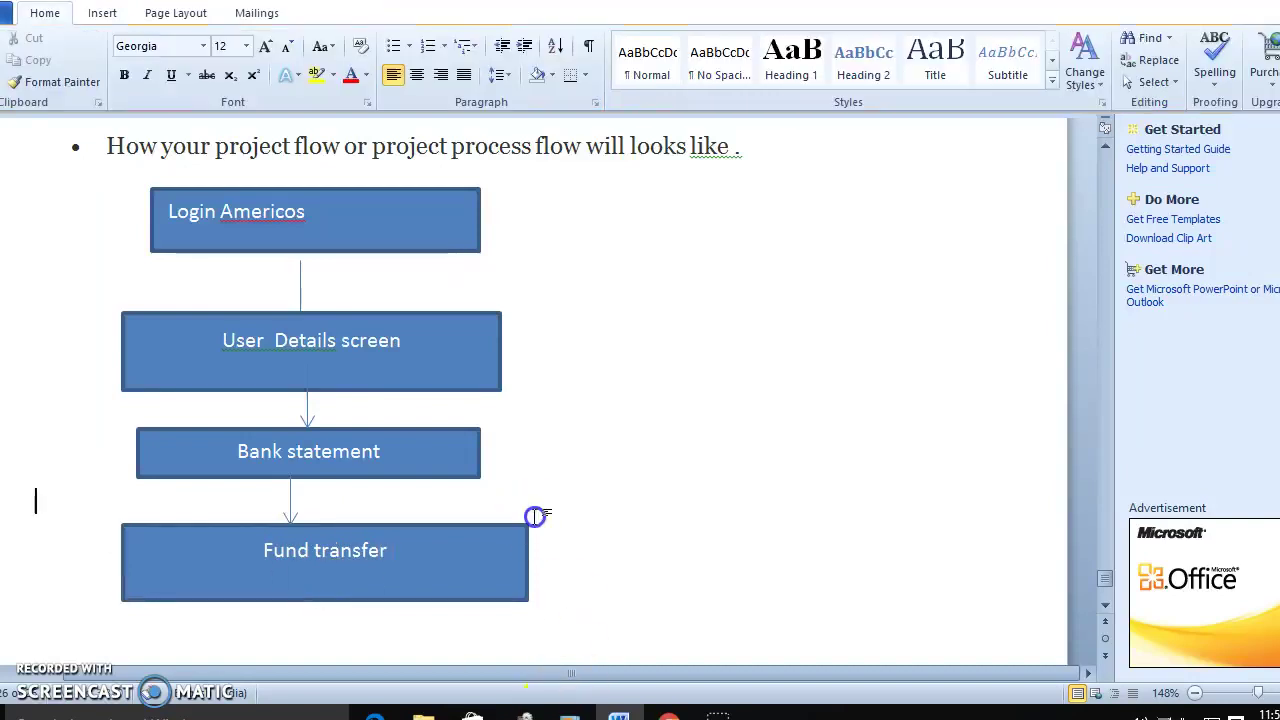
Step: Draw a fifth rectangle about 2.31" wide and 0.67" high to the right of "Fund transfer"
left_click(100, 12)
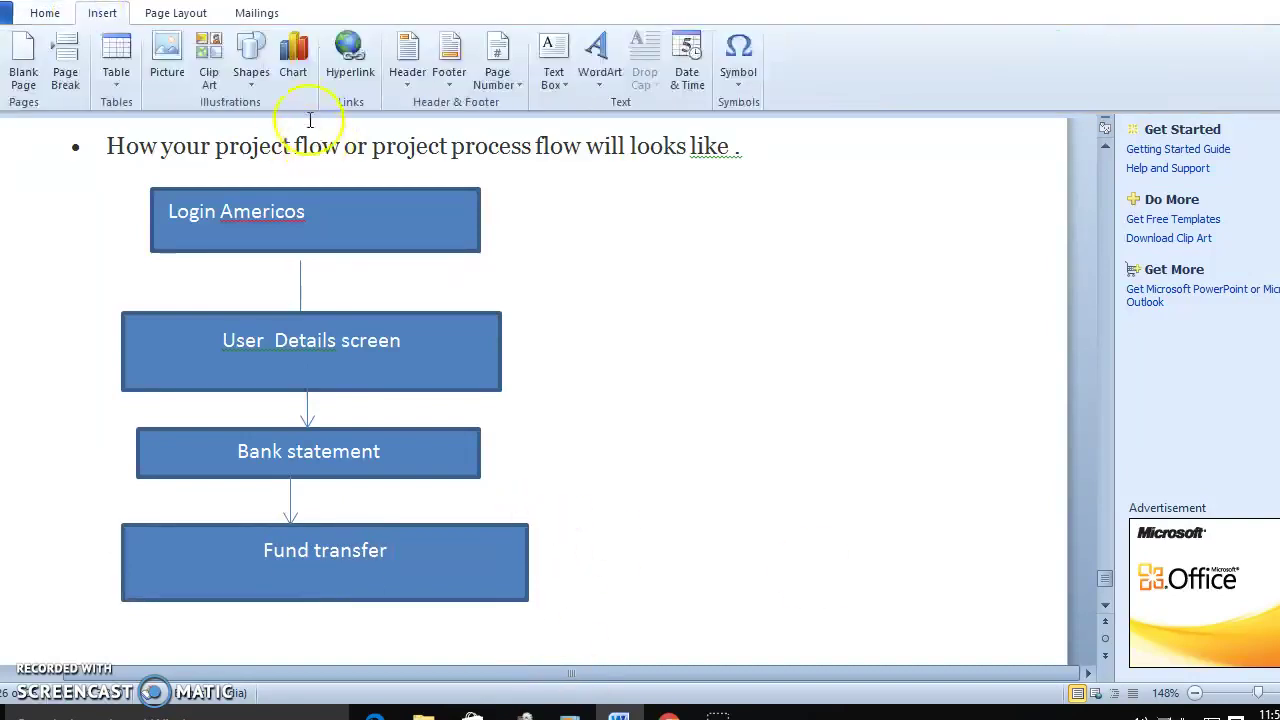
left_click(251, 82)
left_click(302, 122)
mouse_move(568, 524)
left_mouse_down()
mouse_move(900, 620)
mouse_move(900, 600)
left_mouse_up()
Step: Draw a short arrow from the "Fund transfer" box to the empty rectangle beside it
left_click(95, 12)
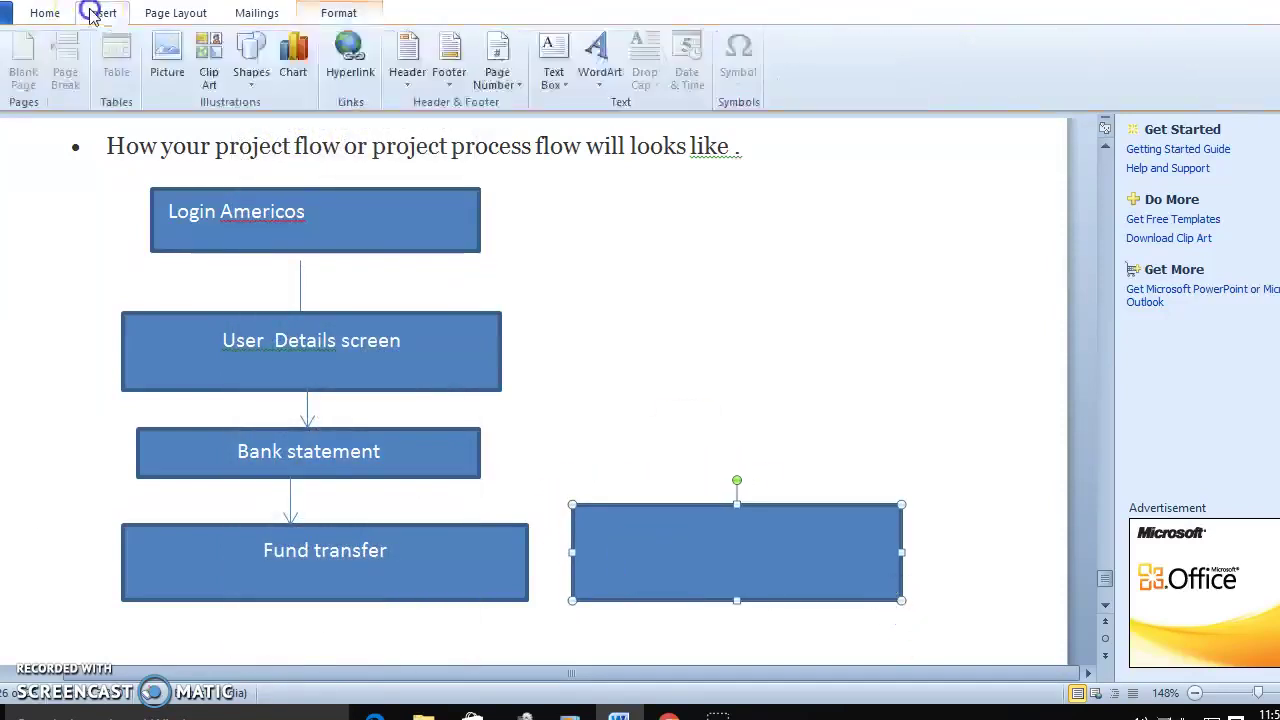
left_click(251, 78)
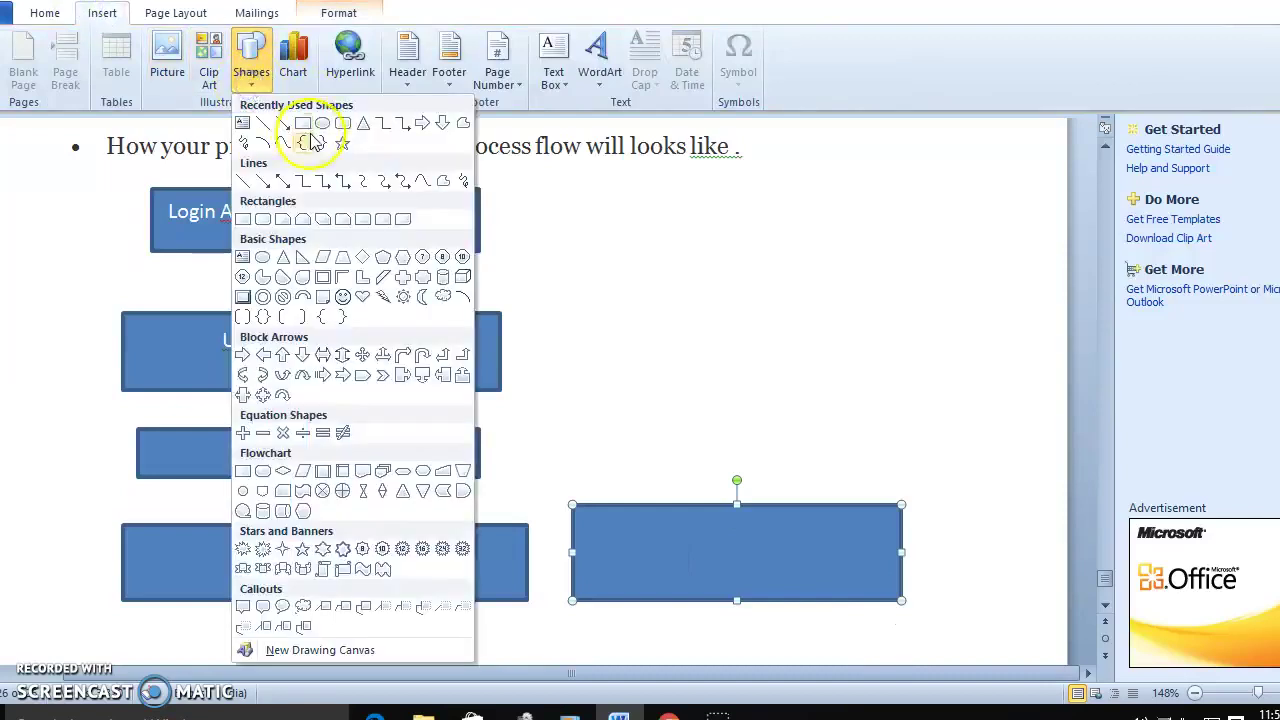
left_click(283, 122)
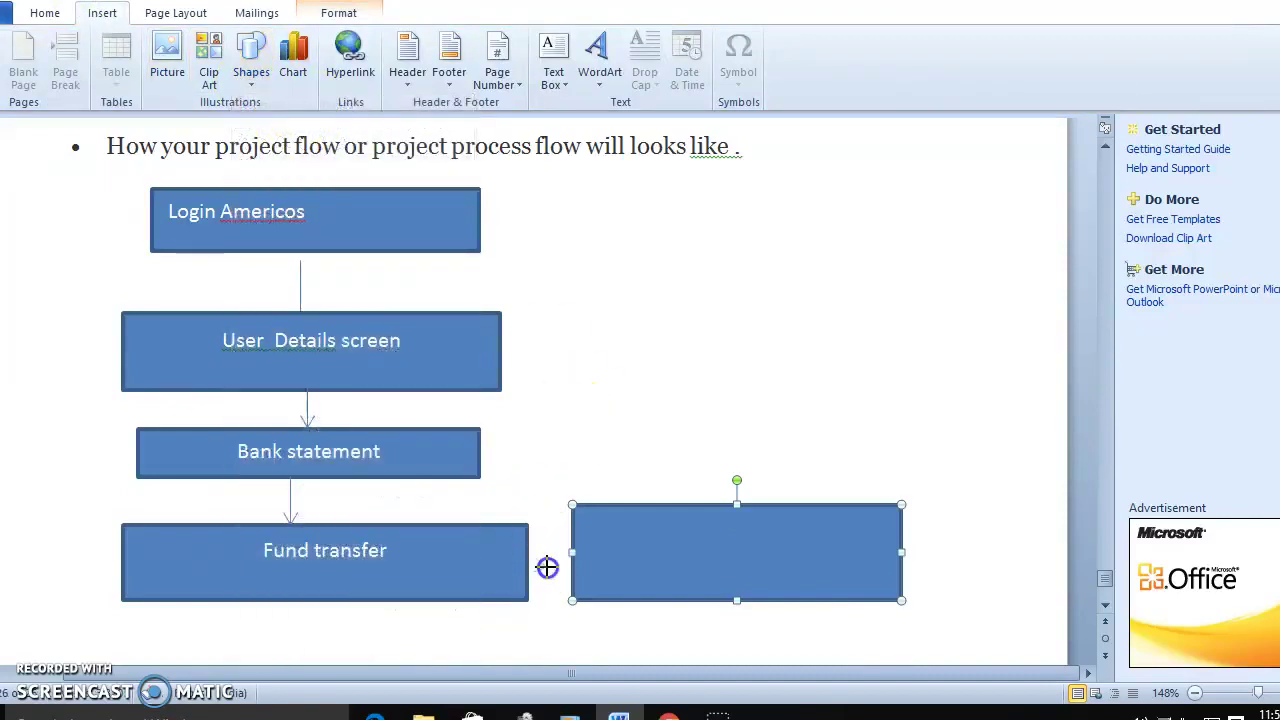
left_click_drag(536, 565, 571, 558)
Step: Label the empty rectangle beside "Fund transfer" with "Notifications"
left_click(671, 548)
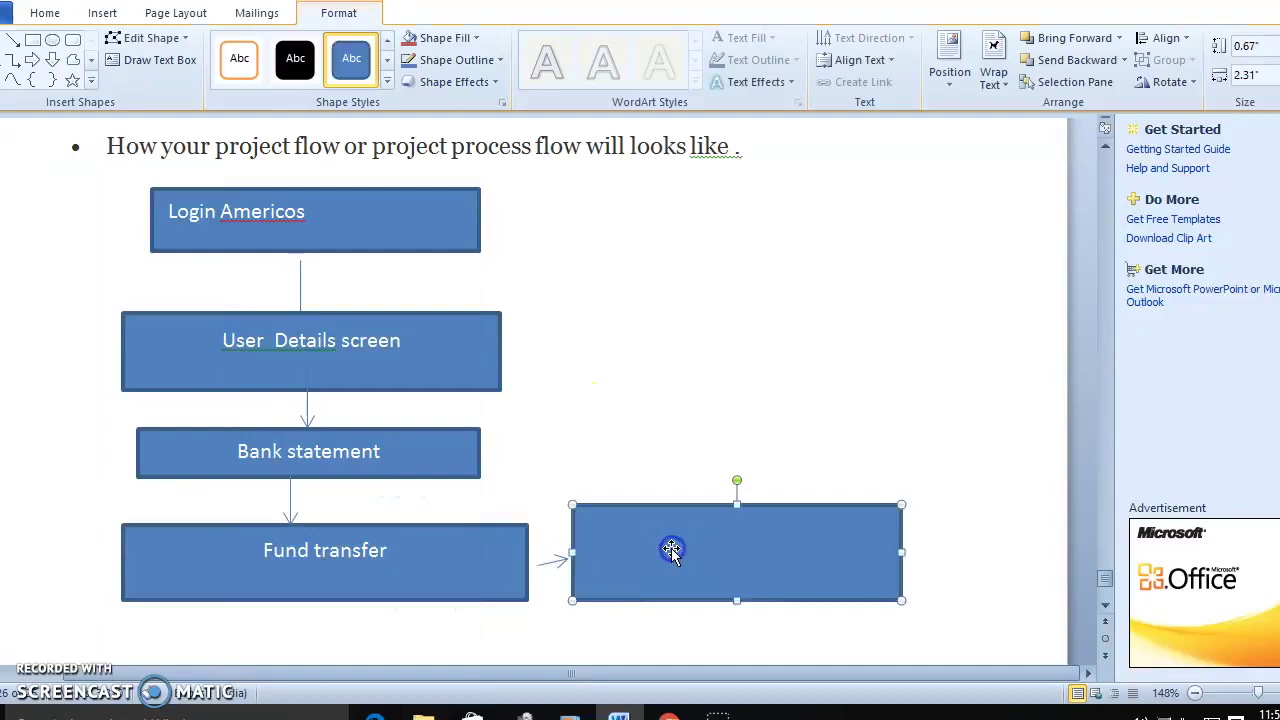
type("Notif")
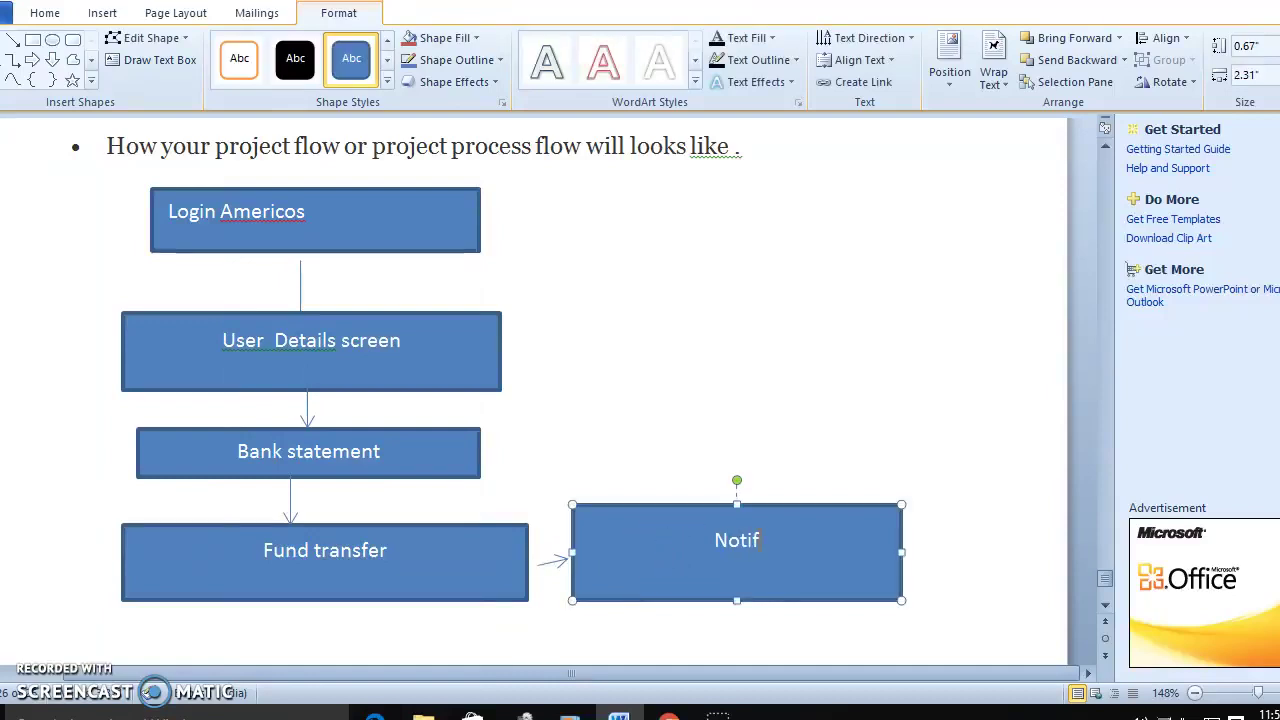
type("ications")
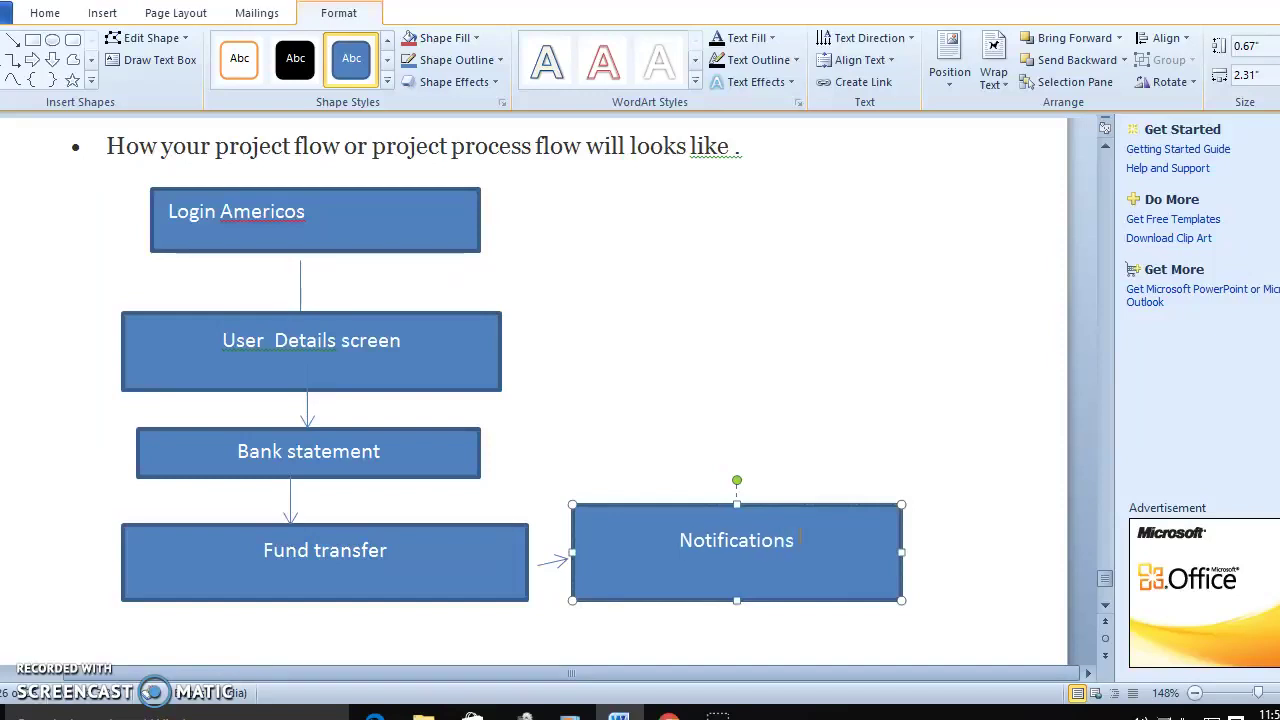
left_click(757, 415)
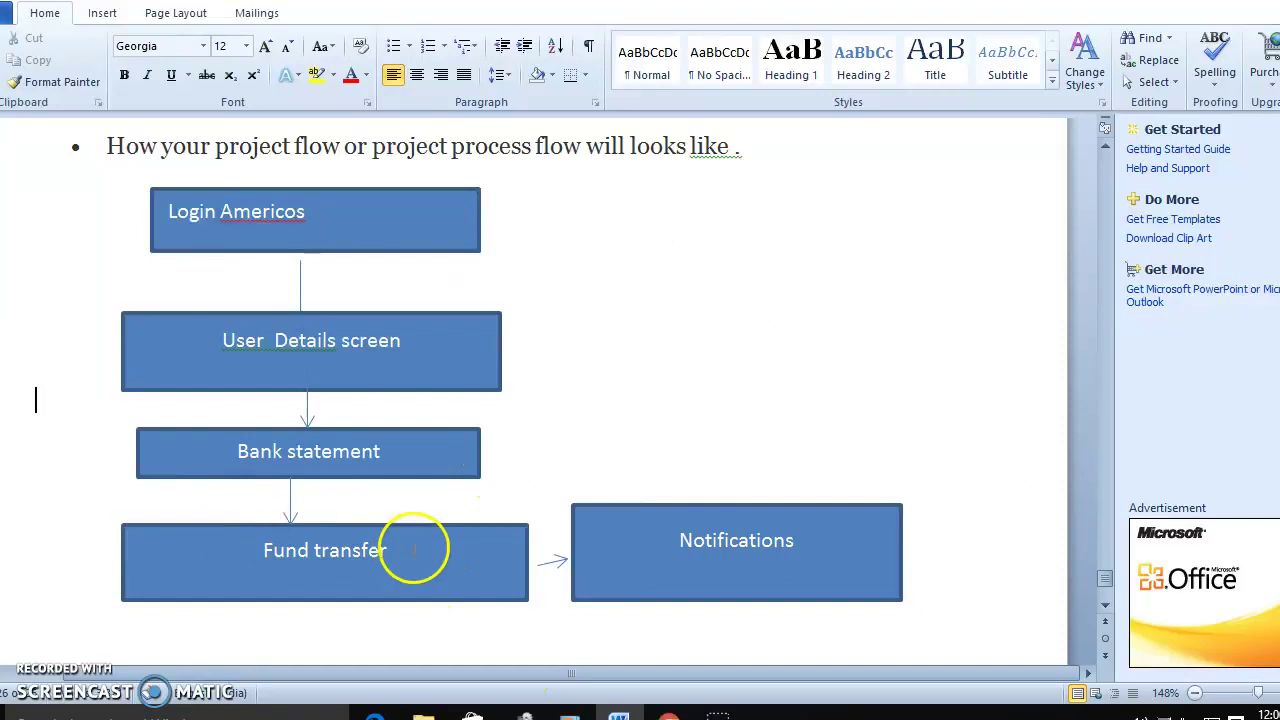
Step: Place the text cursor beside the lowest row of the flowchart and insert a new line to make room below it
scroll(416, 548, "down", 1)
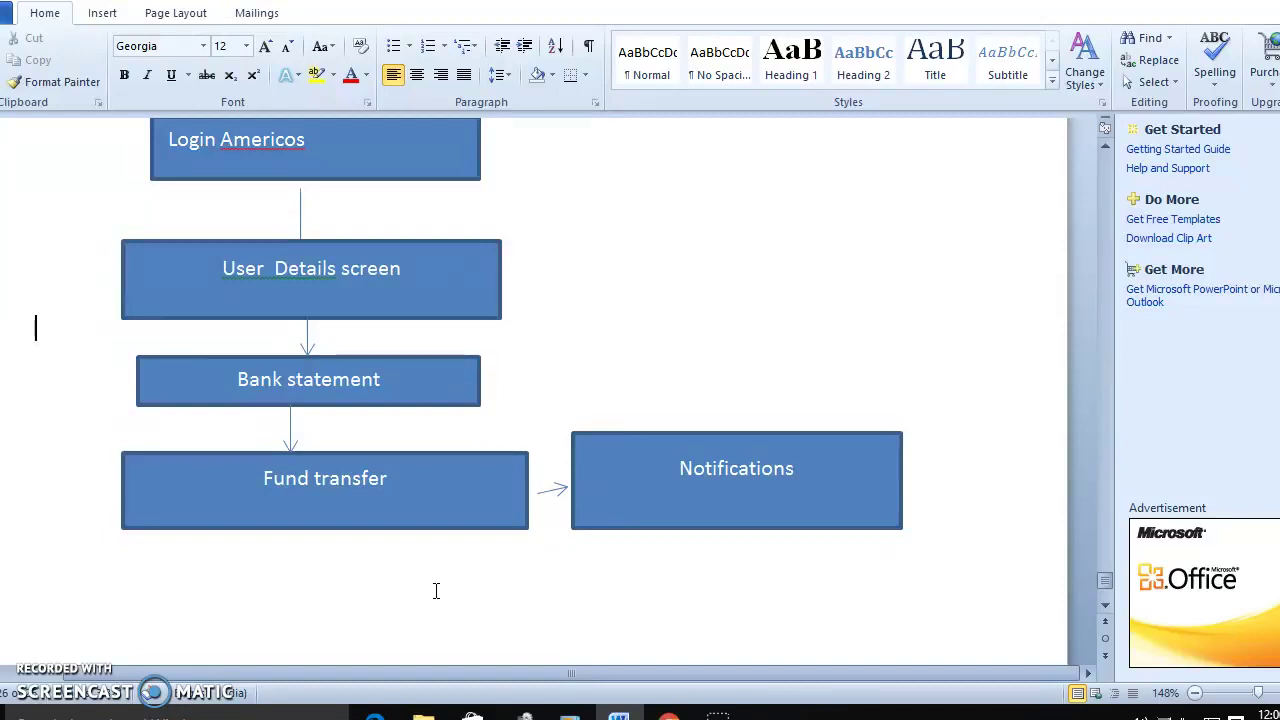
left_click(364, 583)
left_click(237, 580)
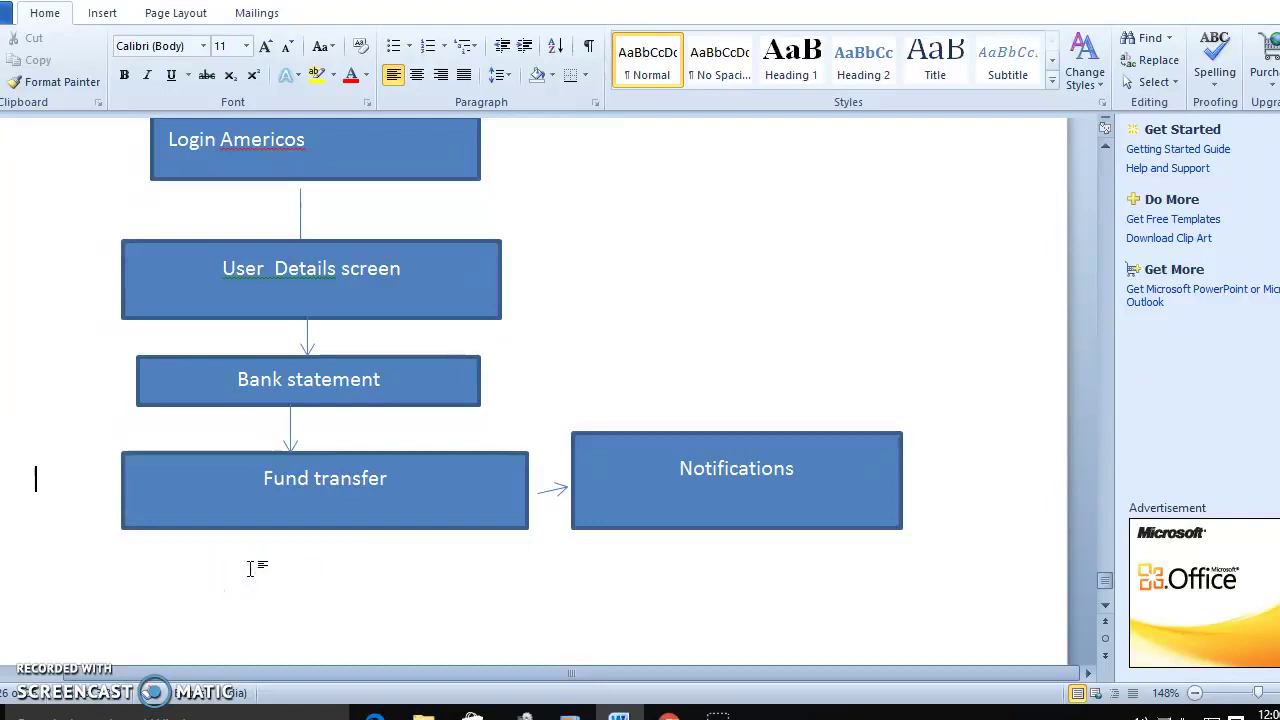
scroll(250, 568, "up", 1)
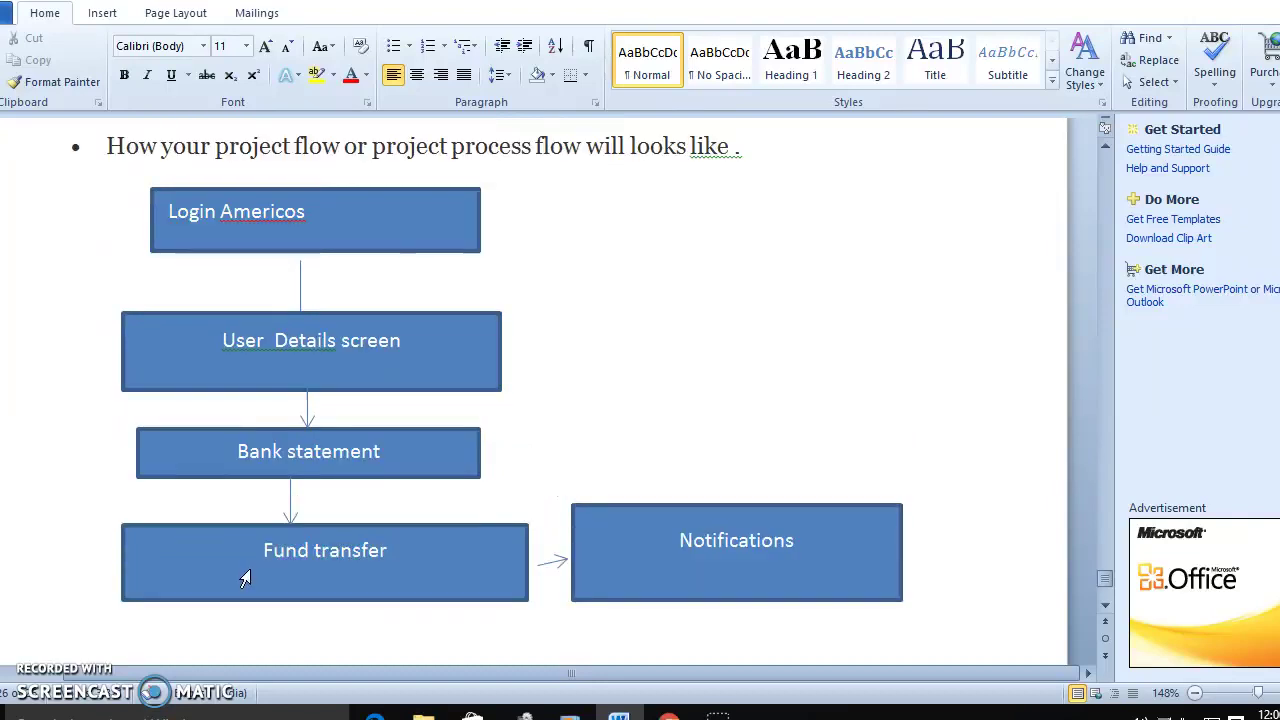
scroll(245, 578, "down", 2)
left_click(237, 555)
left_click(930, 510)
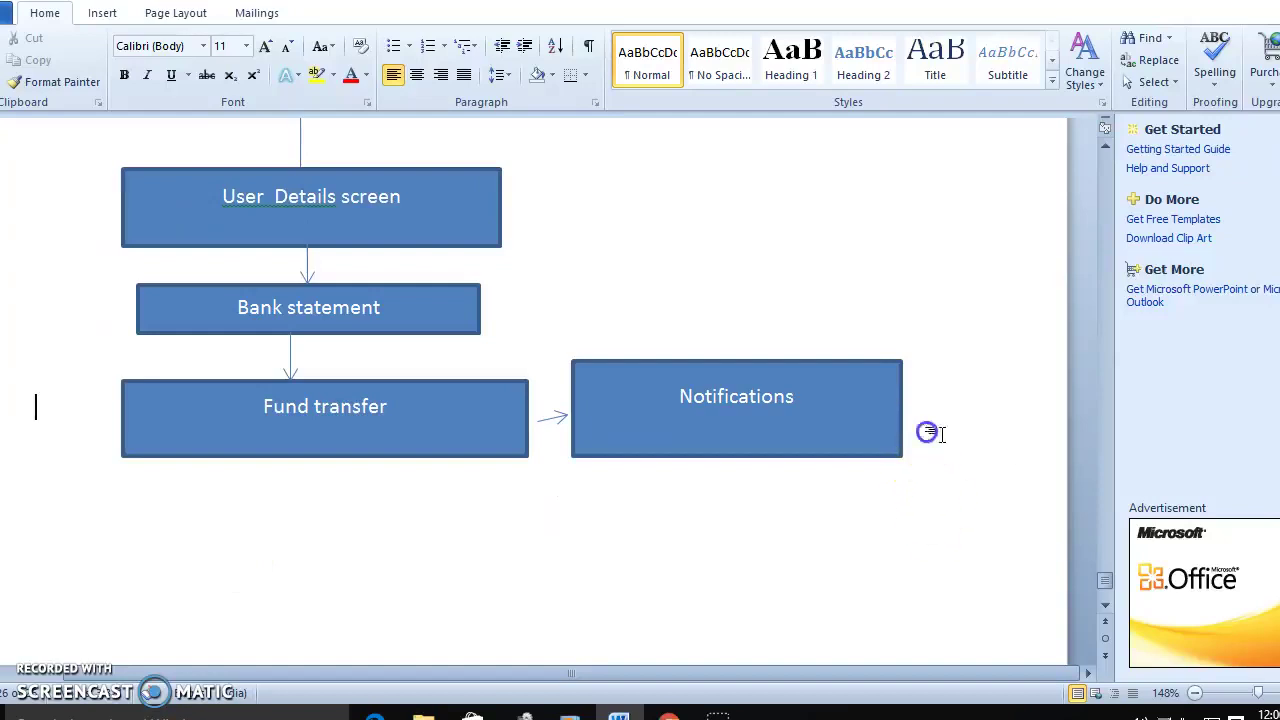
left_click(1060, 461)
key("Return")
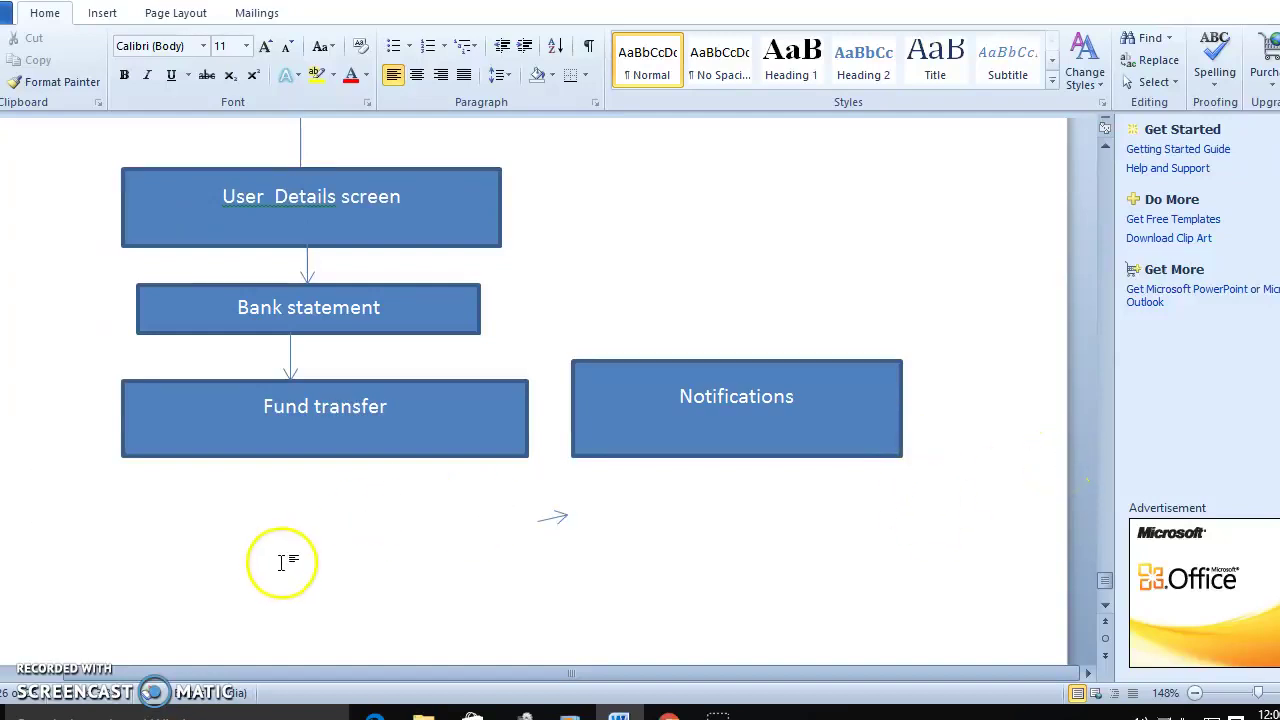
Step: Write "ok" on a line of its own below the "Fund transfer" box
scroll(990, 362, "up", 1)
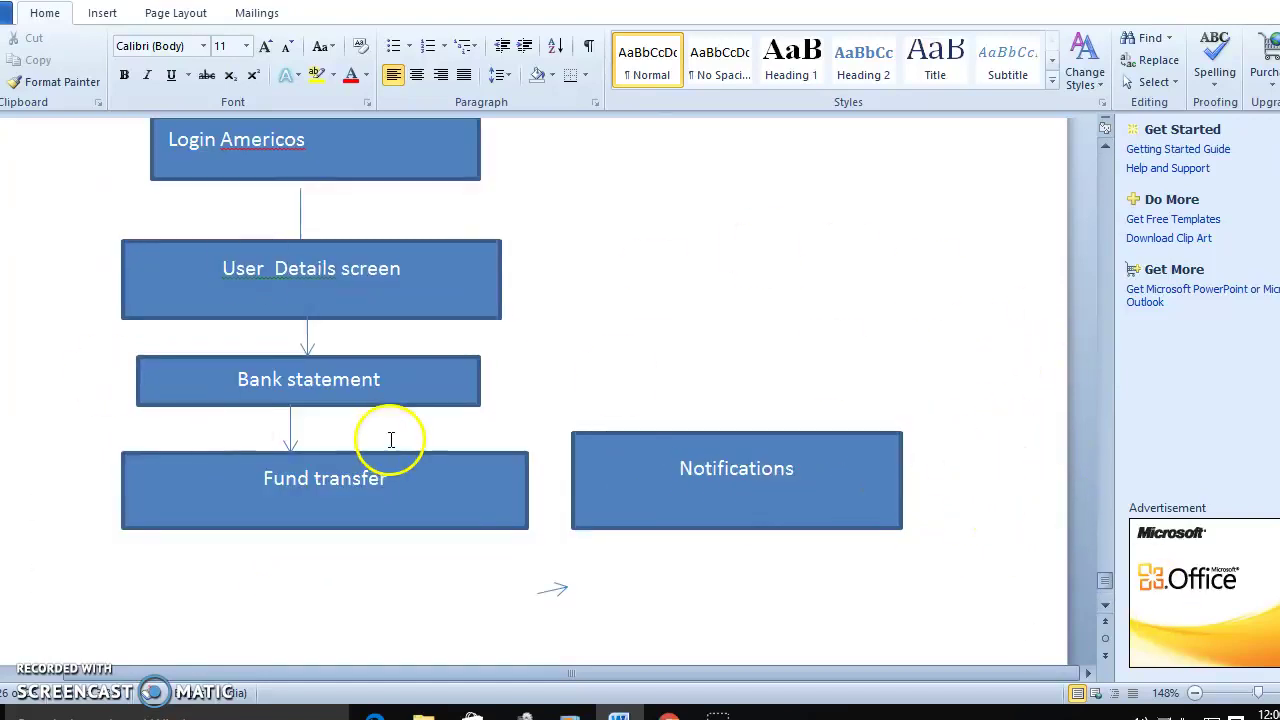
scroll(390, 440, "up", 1)
scroll(365, 555, "down", 2)
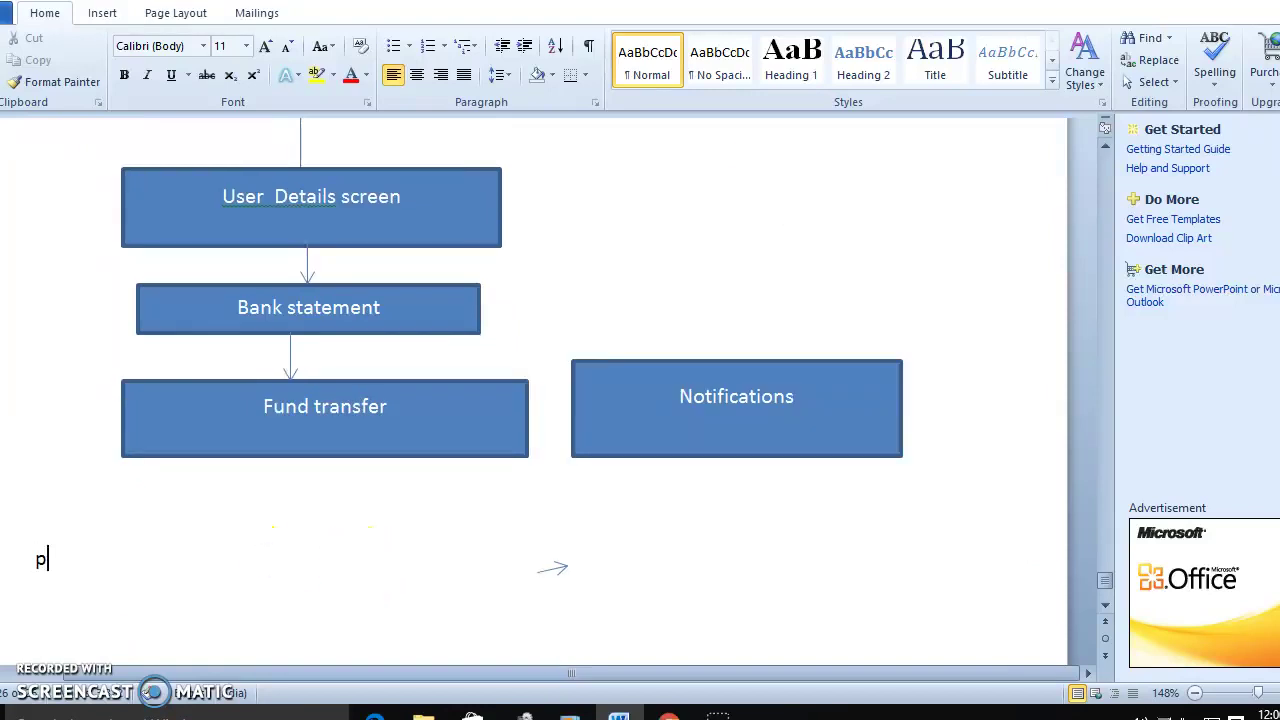
key("alt")
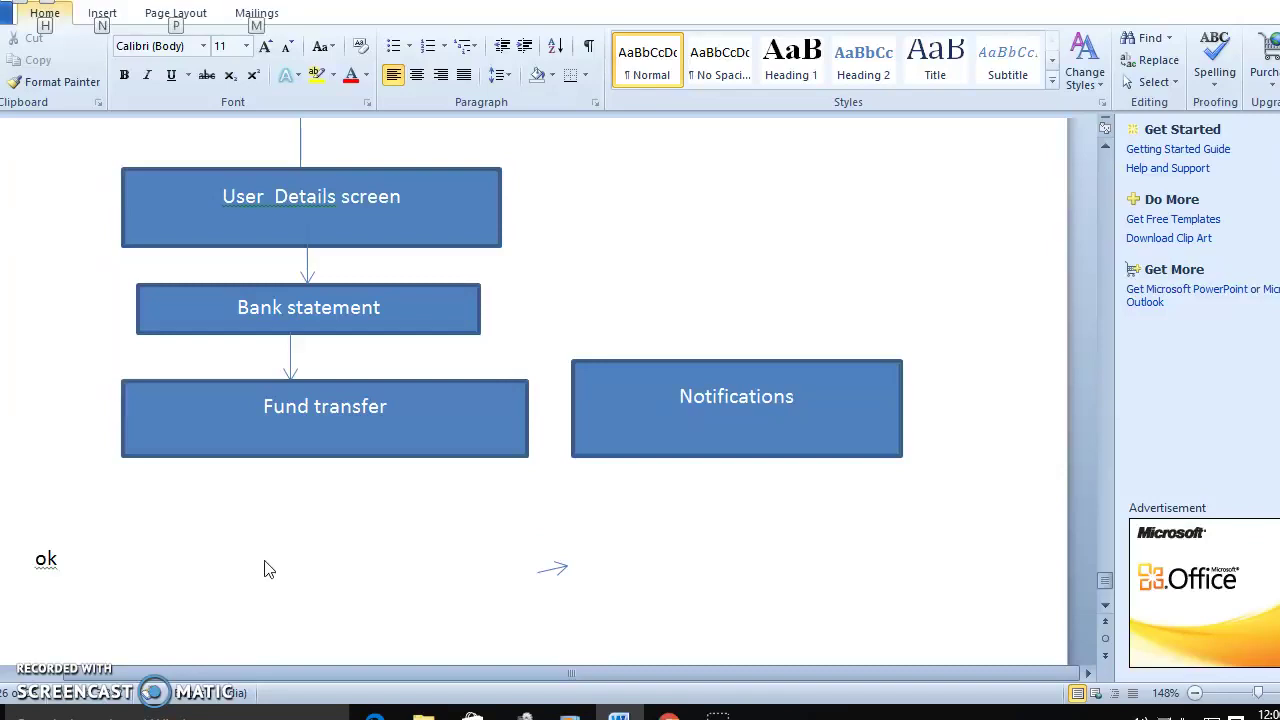
left_click(277, 547)
left_click(194, 566)
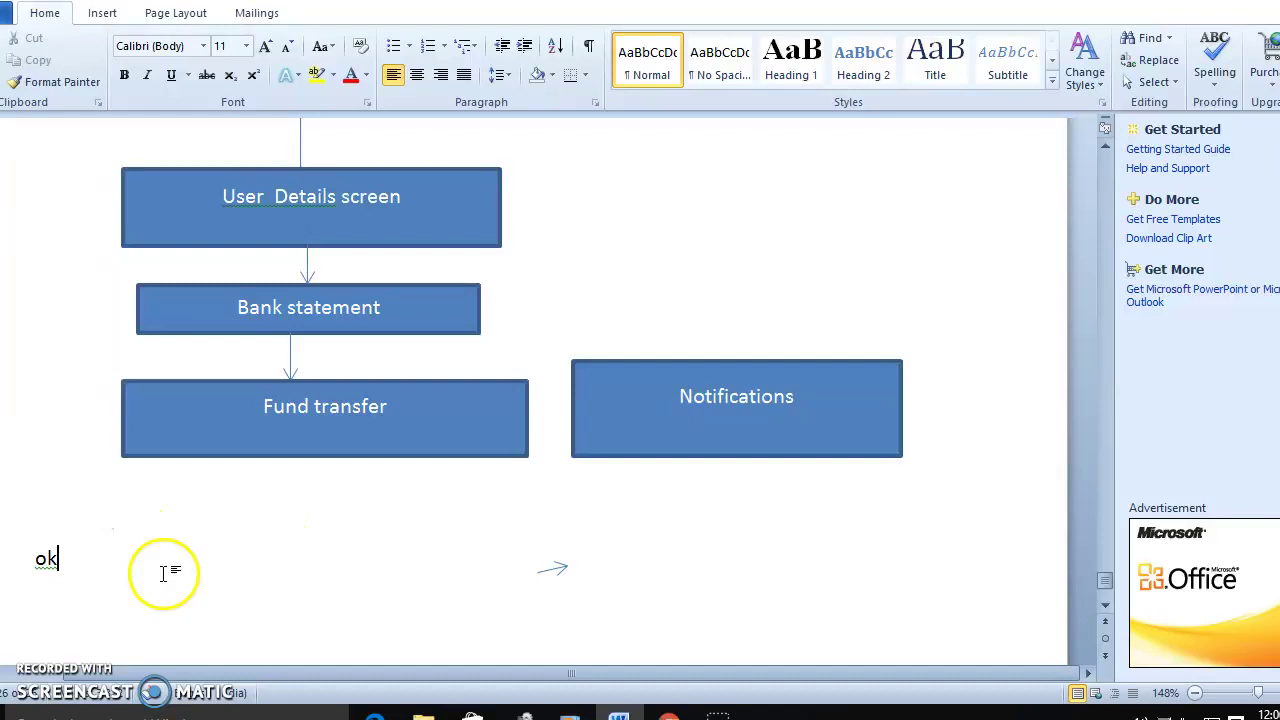